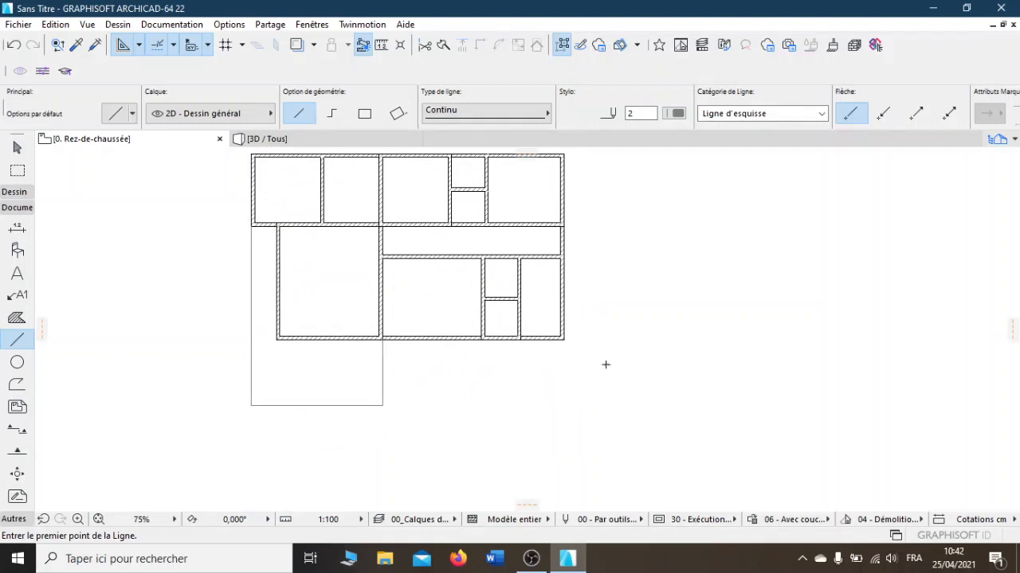
Step: Inspect the house walls in the 3D view and across the ground-floor plan
left_click(298, 140)
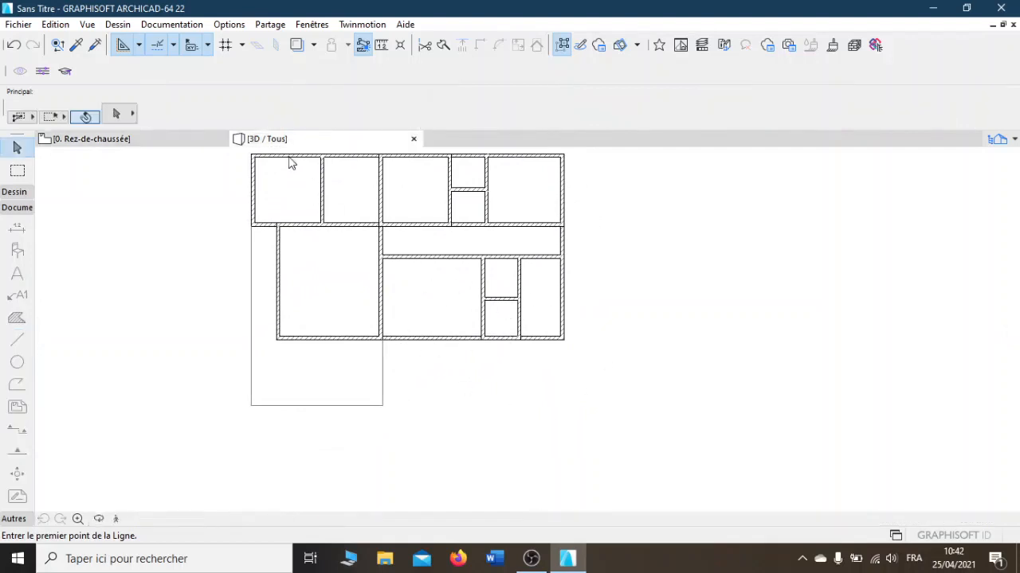
scroll(549, 341, "up", 10)
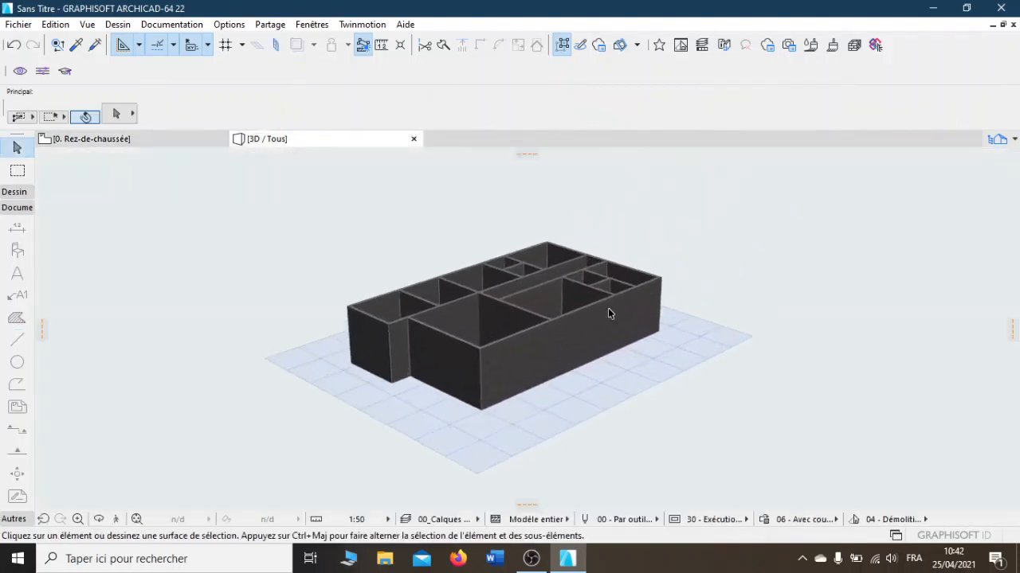
middle_click_drag(637, 335, 574, 350, "shift")
left_click(187, 143)
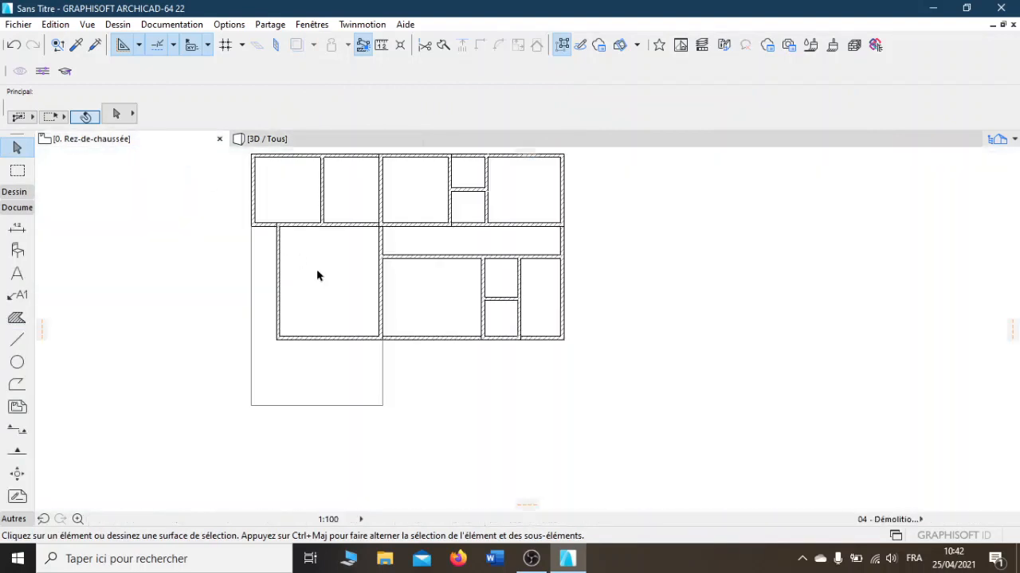
scroll(279, 233, "up", 1)
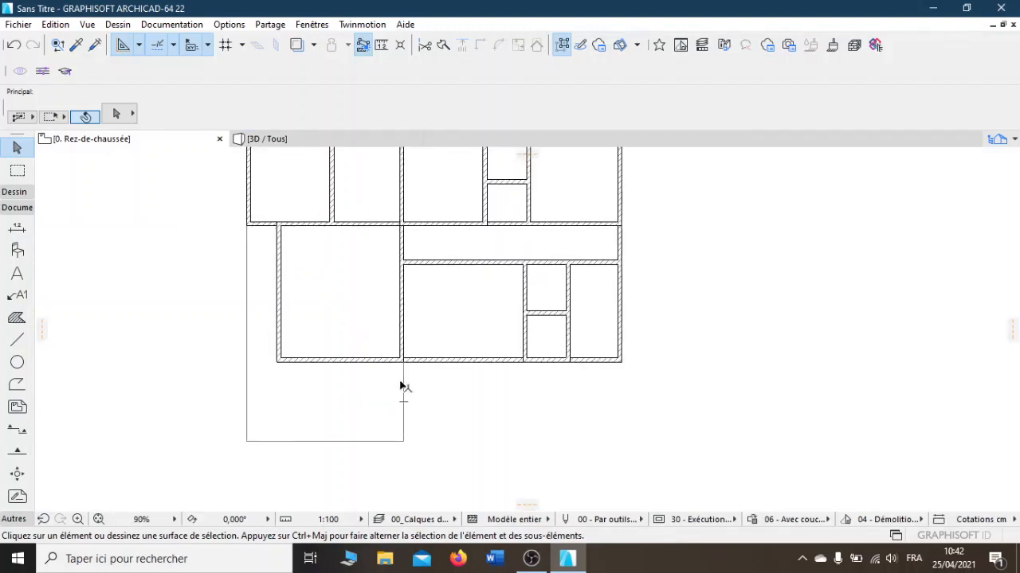
middle_click_drag(403, 387, 414, 407)
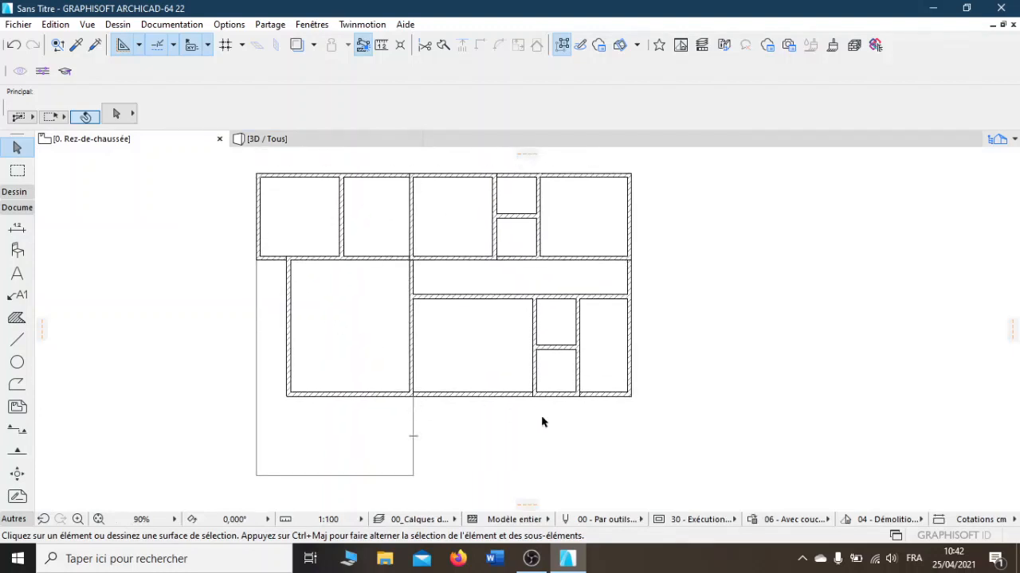
middle_click_drag(541, 417, 487, 348)
middle_click_drag(411, 334, 416, 384)
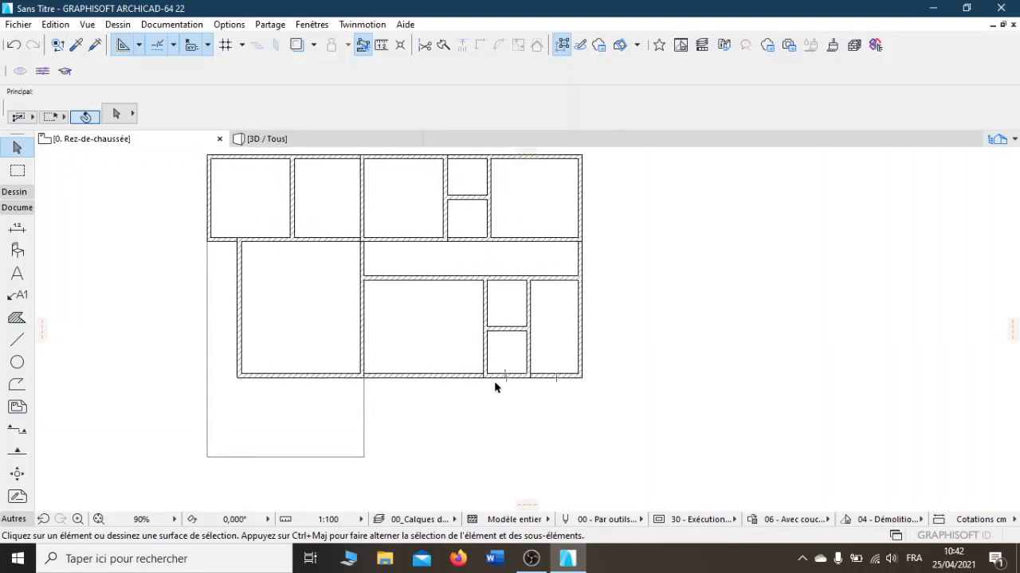
left_click(13, 192)
middle_click_drag(602, 373, 548, 435)
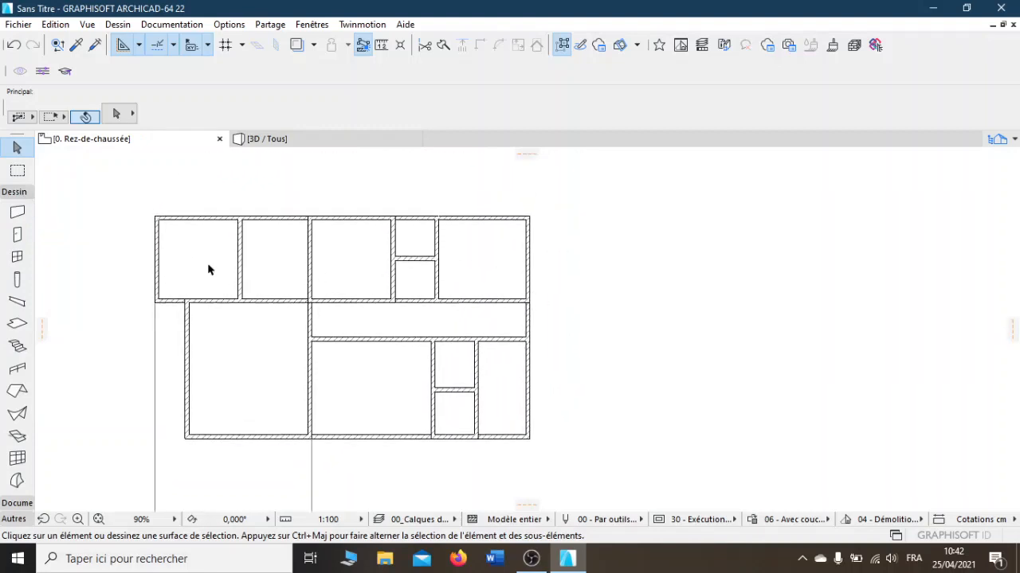
middle_click_drag(203, 271, 249, 339)
Step: Draw a 170 cm vertical line upward from the house's upper-left outer corner
left_click(16, 503)
left_click(16, 340)
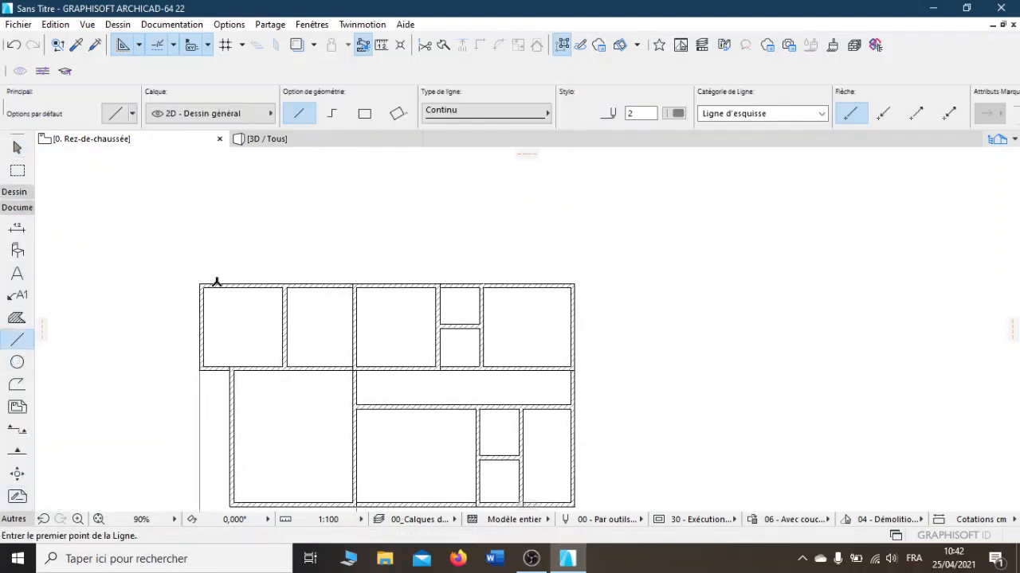
scroll(216, 279, "up", 3)
left_click(183, 288)
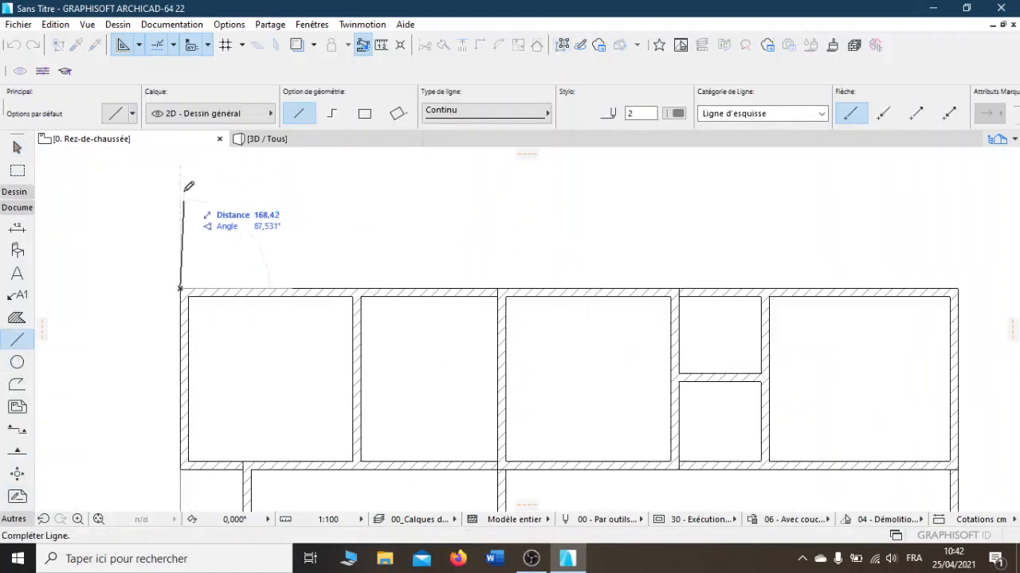
middle_click_drag(189, 186, 263, 241)
scroll(252, 224, "down", 1)
scroll(252, 224, "down", 1)
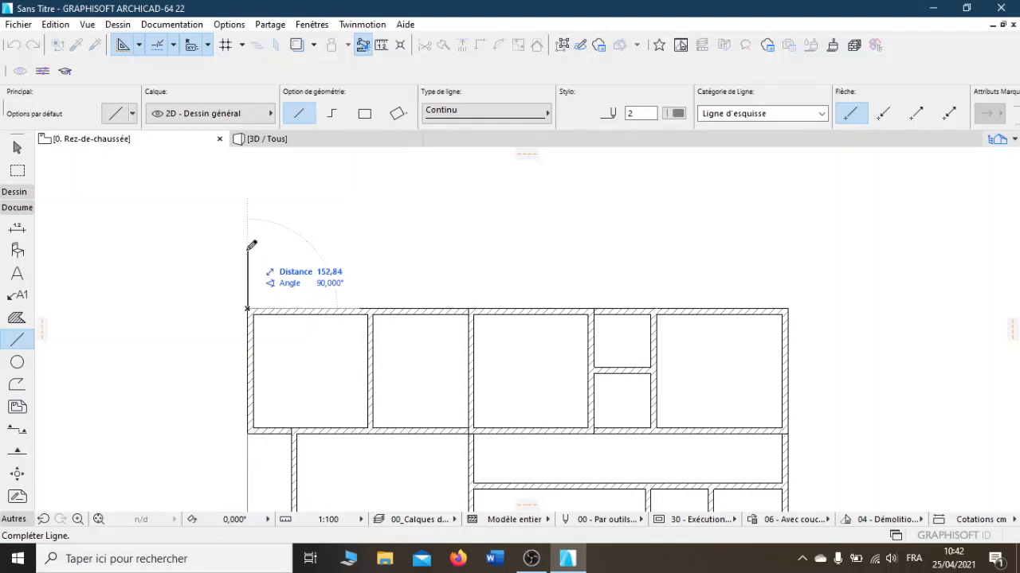
type("170")
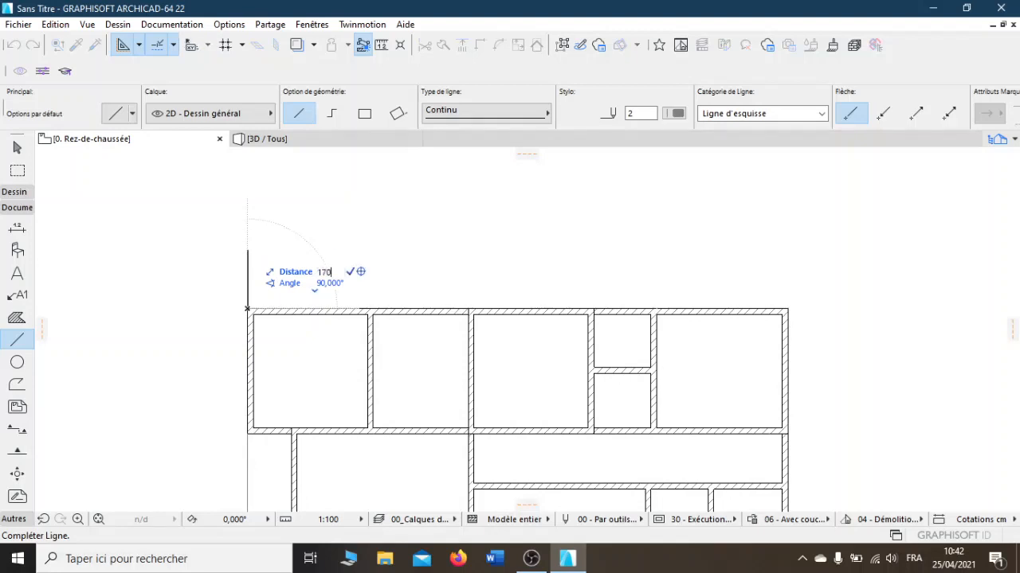
key("Return")
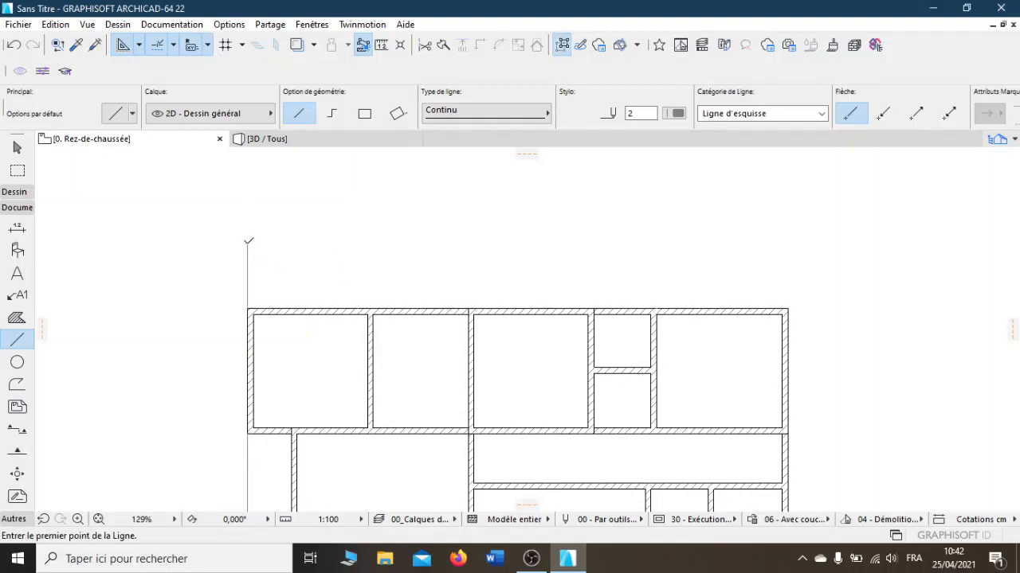
Step: Draw a horizontal line from the top of the 170 cm line to well past the house's right side
left_click(247, 243)
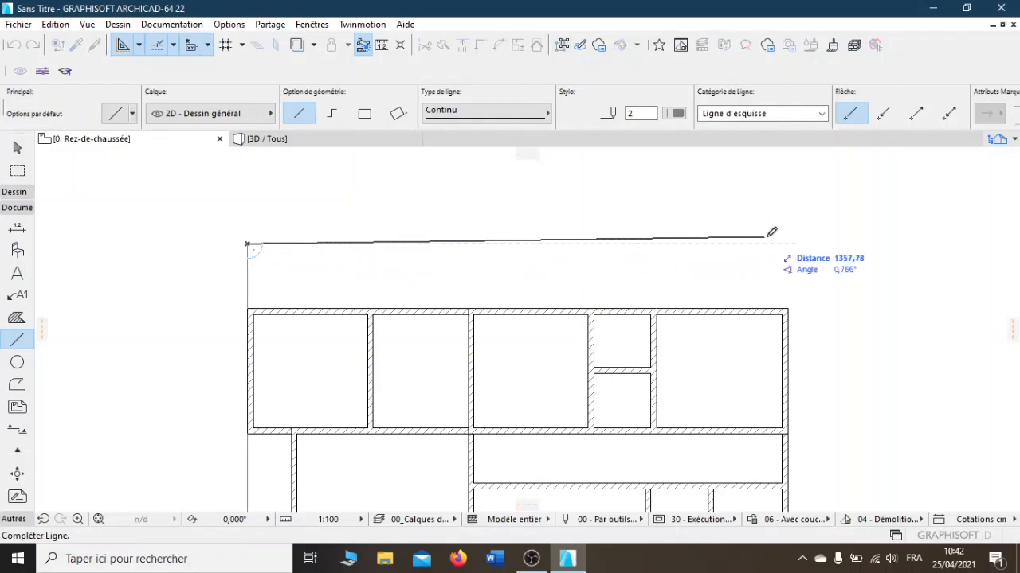
middle_click_drag(882, 237, 531, 257)
left_click(530, 264)
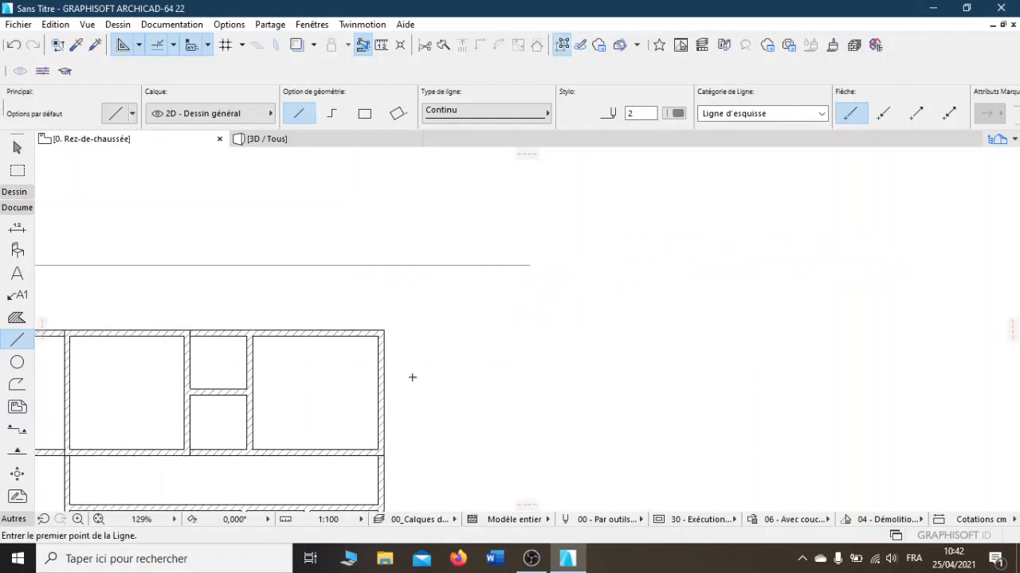
Step: Draw a 120 cm horizontal line outward from the upper-right room's exterior wall
middle_click_drag(412, 377, 539, 264)
scroll(539, 264, "down", 2)
left_click(516, 298)
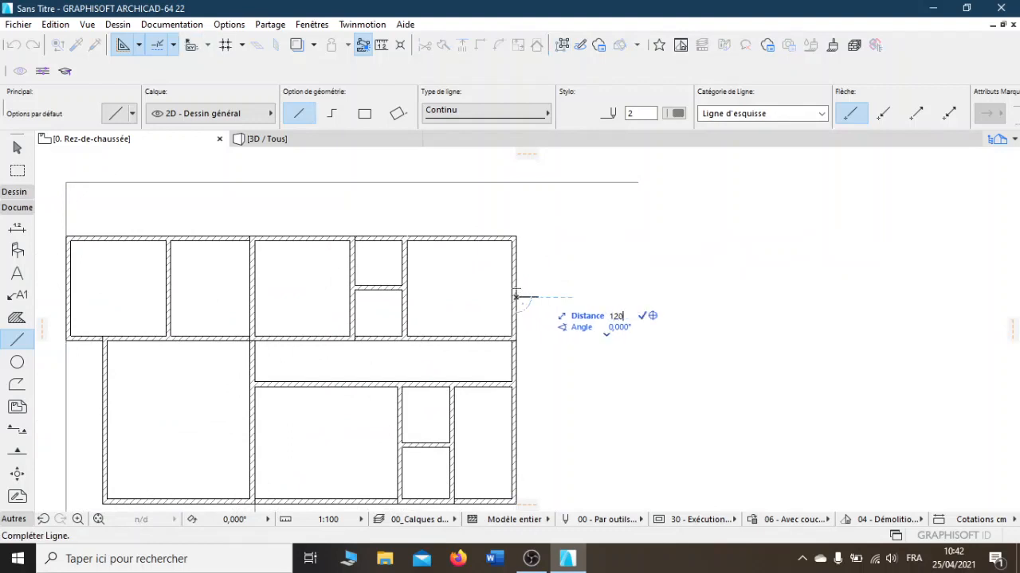
left_click(555, 296)
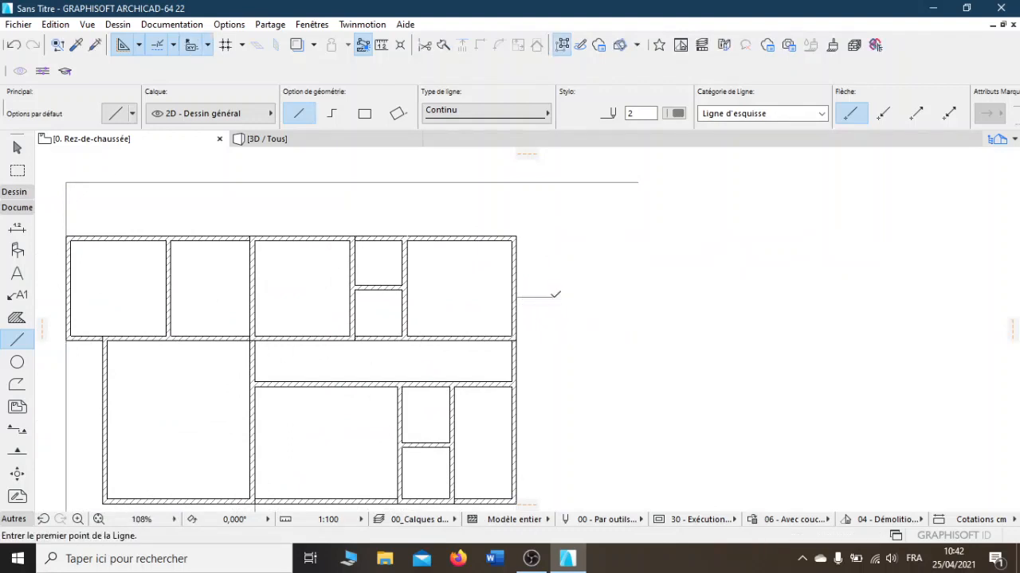
Step: Draw a vertical line from the right 120 cm line's end to the top line, and stretch it down well below the house
left_click(555, 296)
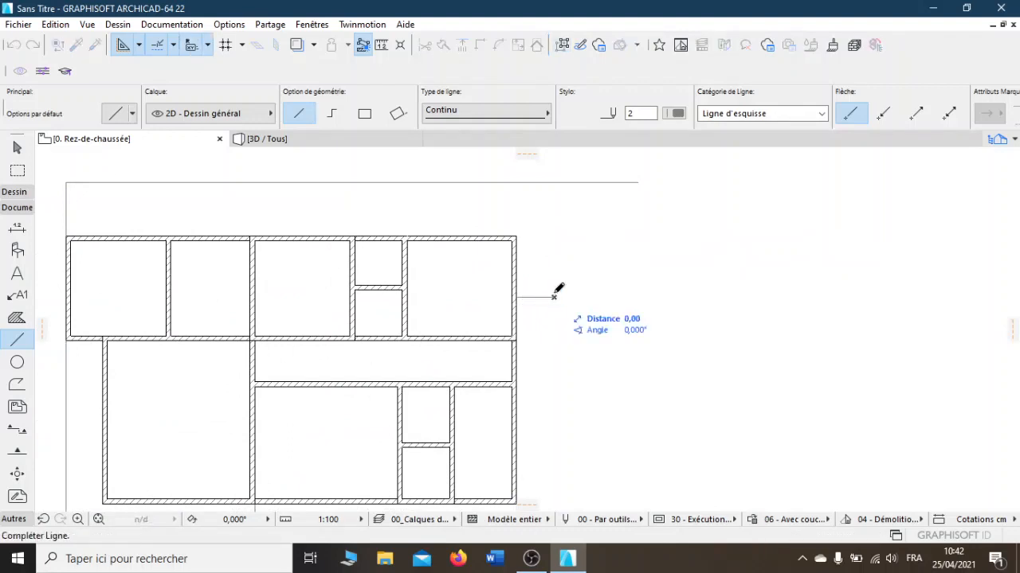
left_click(555, 180)
left_click(552, 286, "shift")
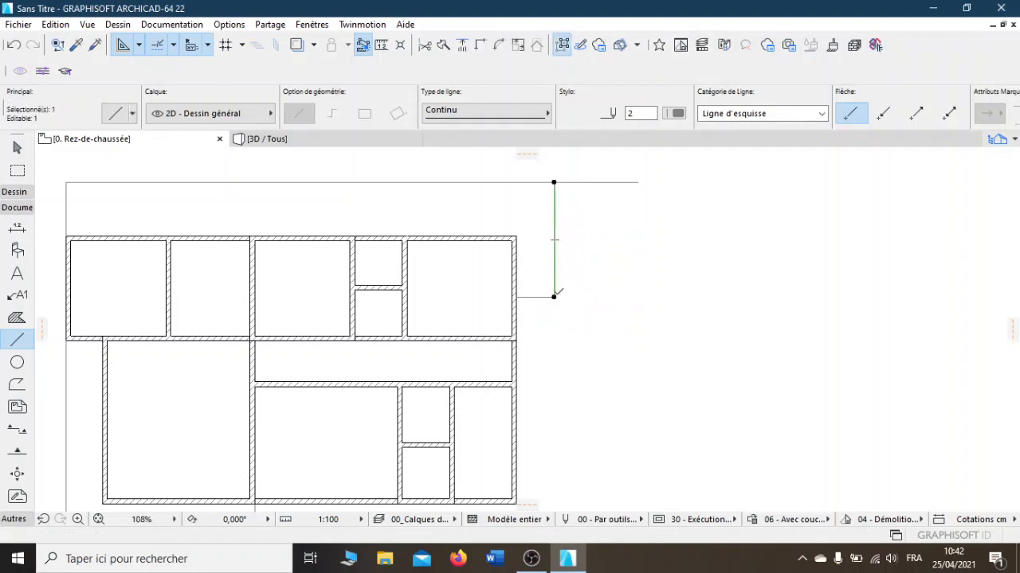
left_click(555, 296)
middle_click_drag(555, 296, 533, 177)
scroll(533, 177, "down", 3)
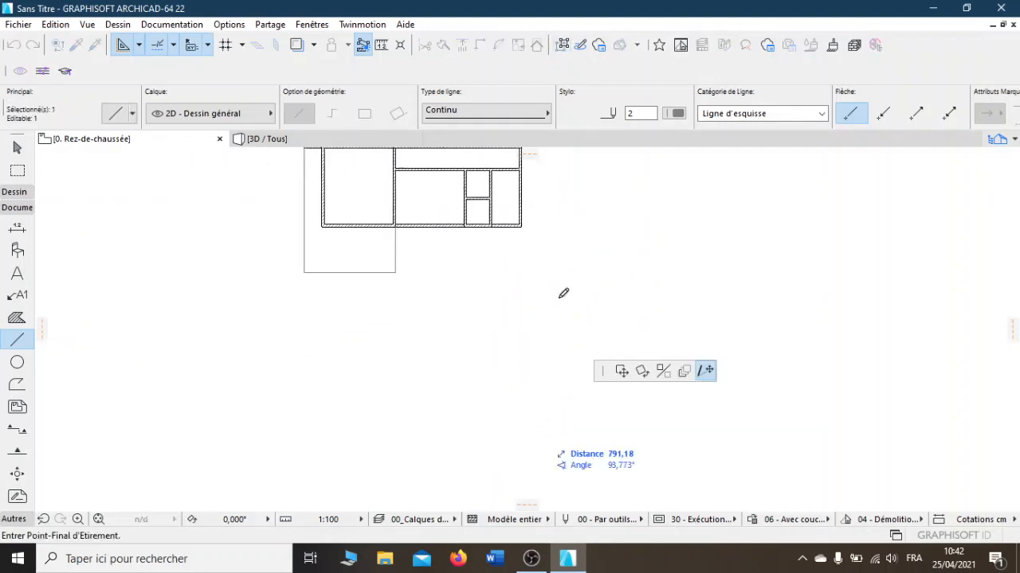
left_click(541, 409)
middle_click_drag(472, 281, 545, 437)
key("Escape")
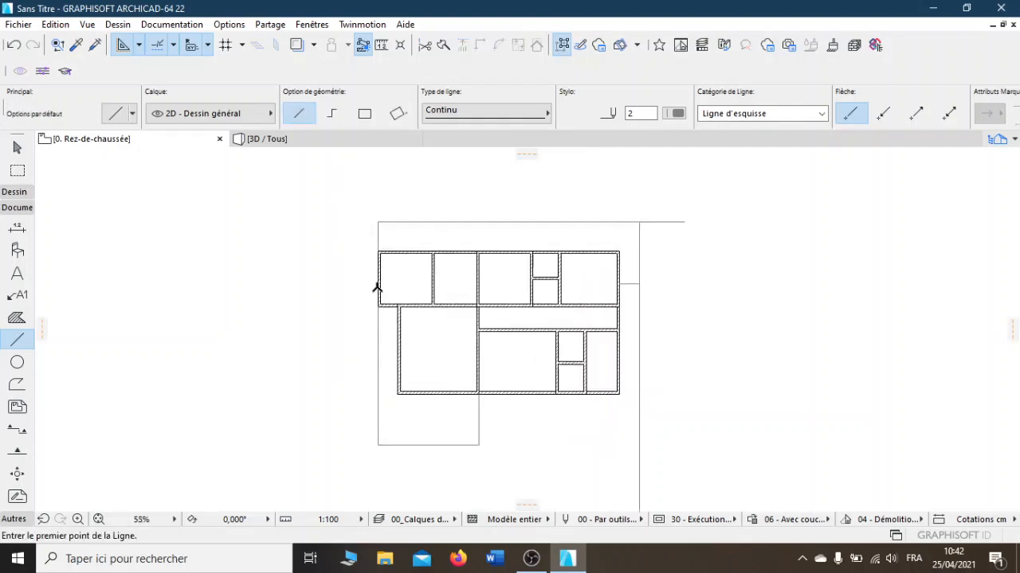
Step: Draw a 120 cm line outward from the upper-left exterior wall, and a vertical line from its end up past the top line
scroll(373, 279, "up", 3)
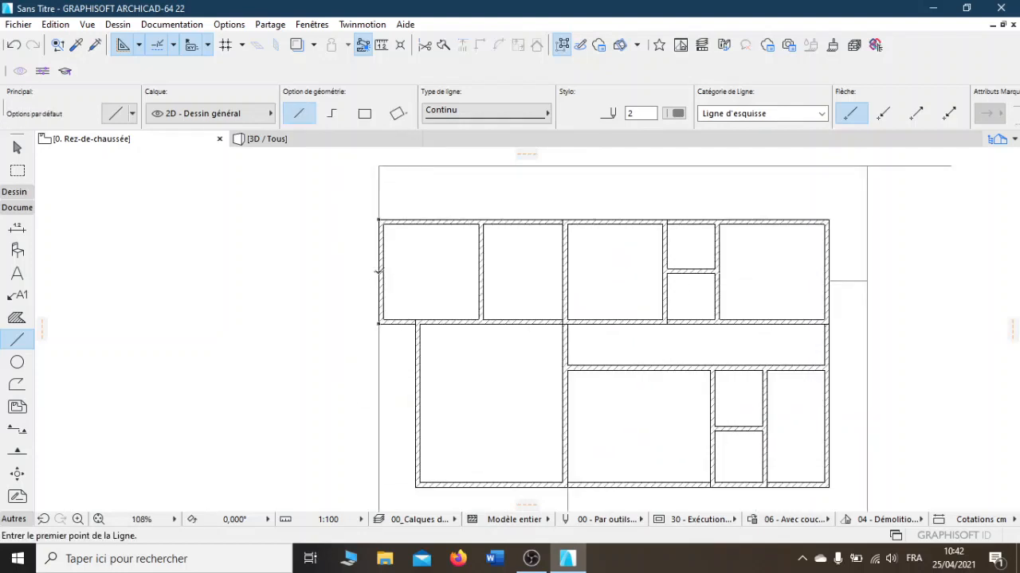
left_click(379, 271)
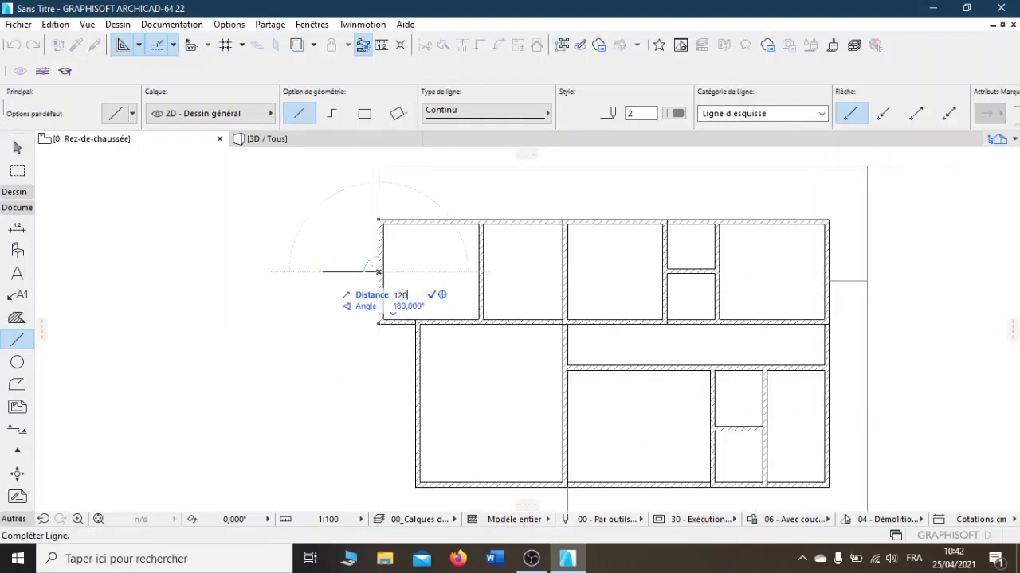
left_click(343, 272)
left_click(343, 271)
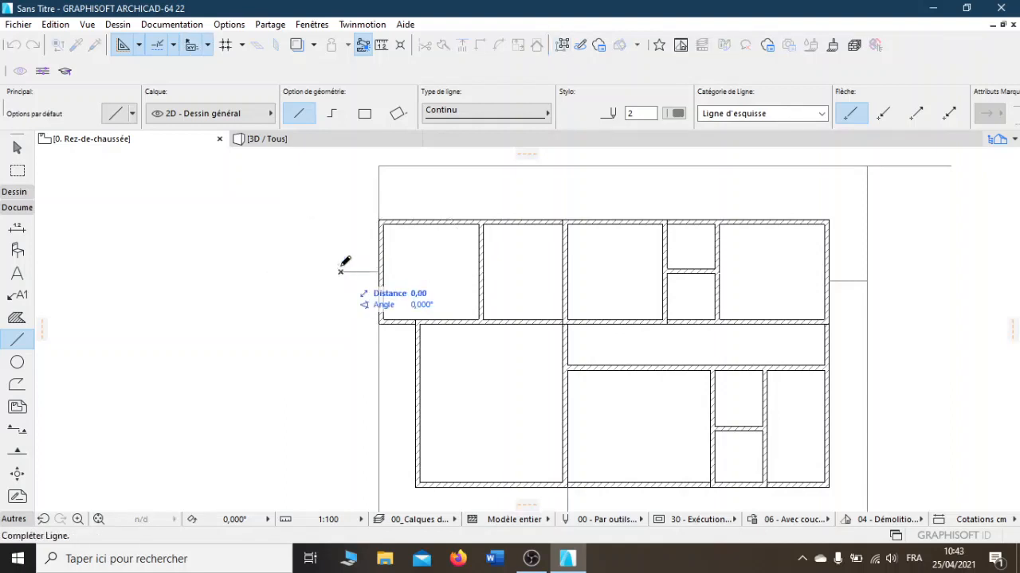
middle_click_drag(343, 263, 356, 330)
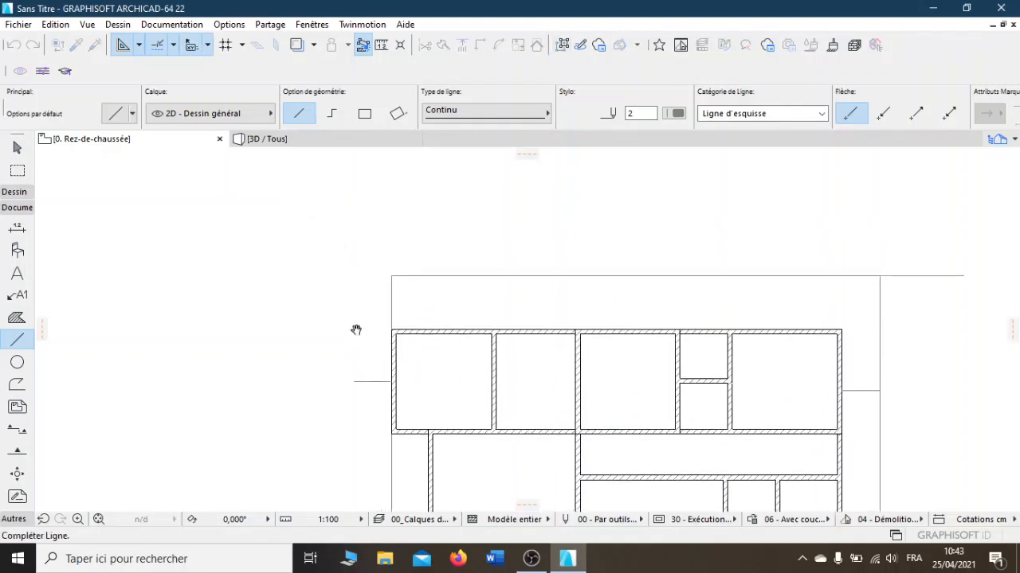
left_click(355, 256)
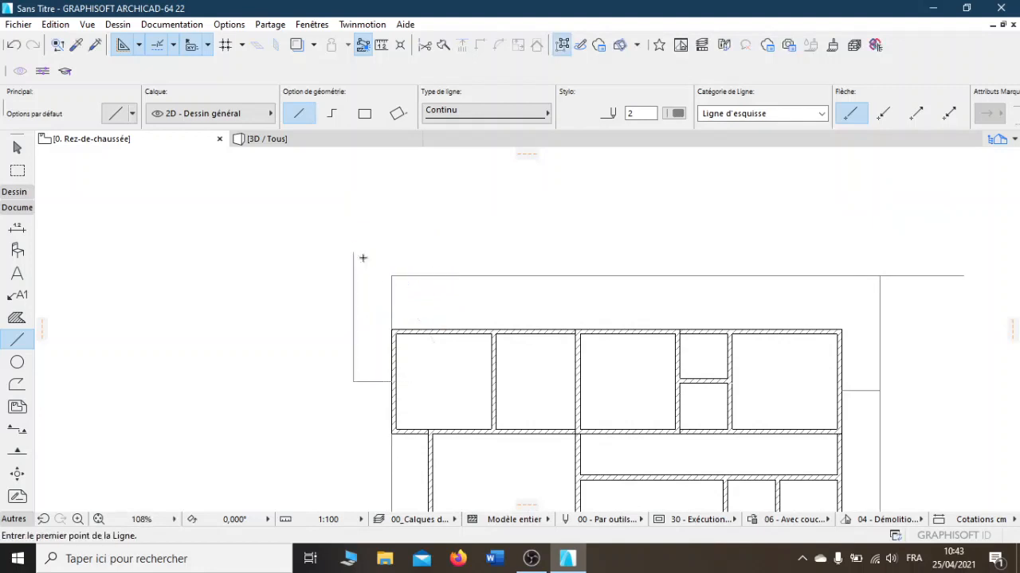
Step: Stretch the top line left past the new left vertical line, and trim both lines to a clean corner
left_click(393, 276, "shift")
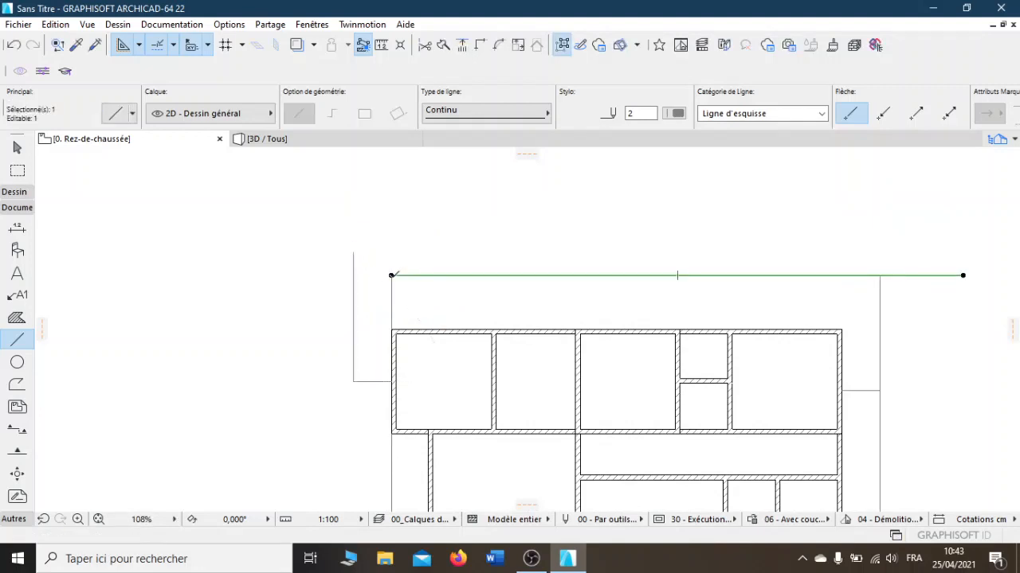
left_click(391, 276)
left_click(337, 275)
key("Escape")
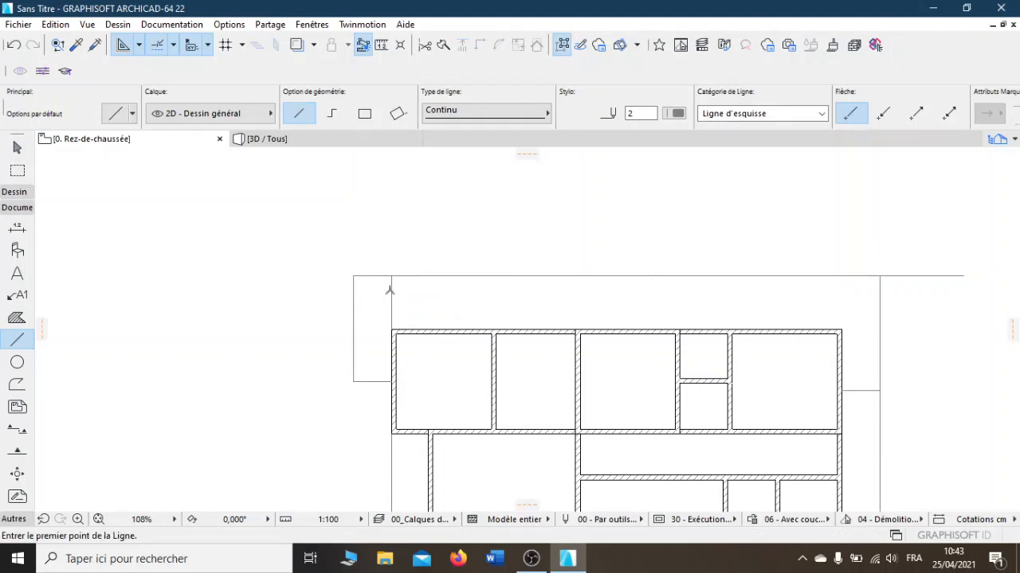
Step: Trim away the 170 cm guide line, the top line's right overhang and the 120 cm guide line on the right
scroll(390, 290, "up", 3)
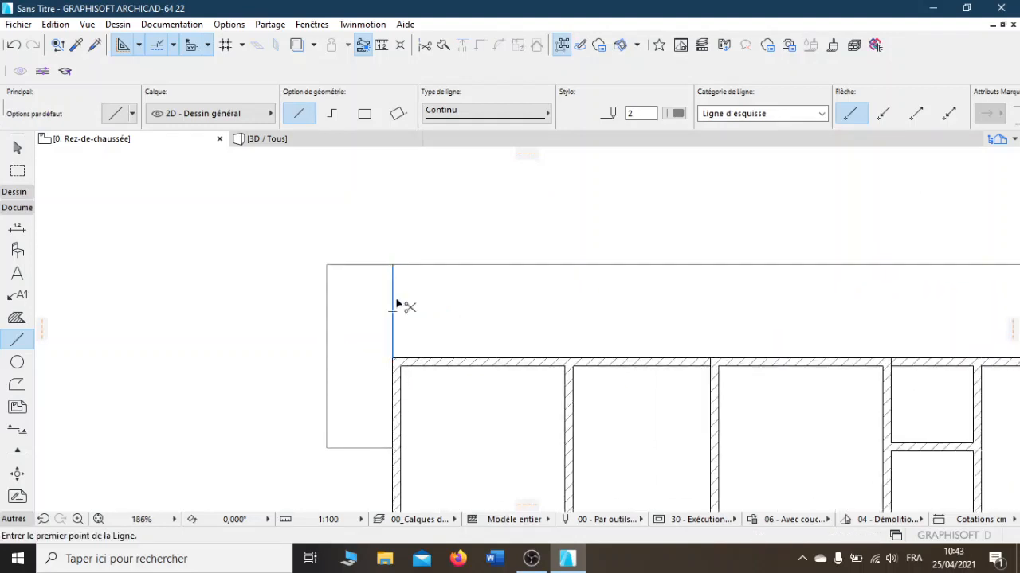
scroll(398, 305, "down", 5)
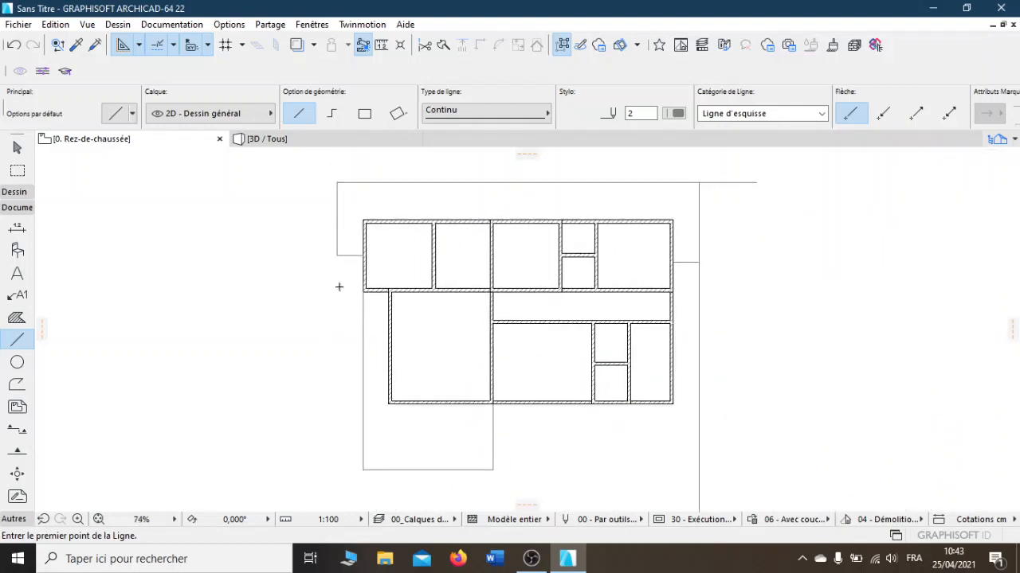
middle_click_drag(355, 325, 361, 309)
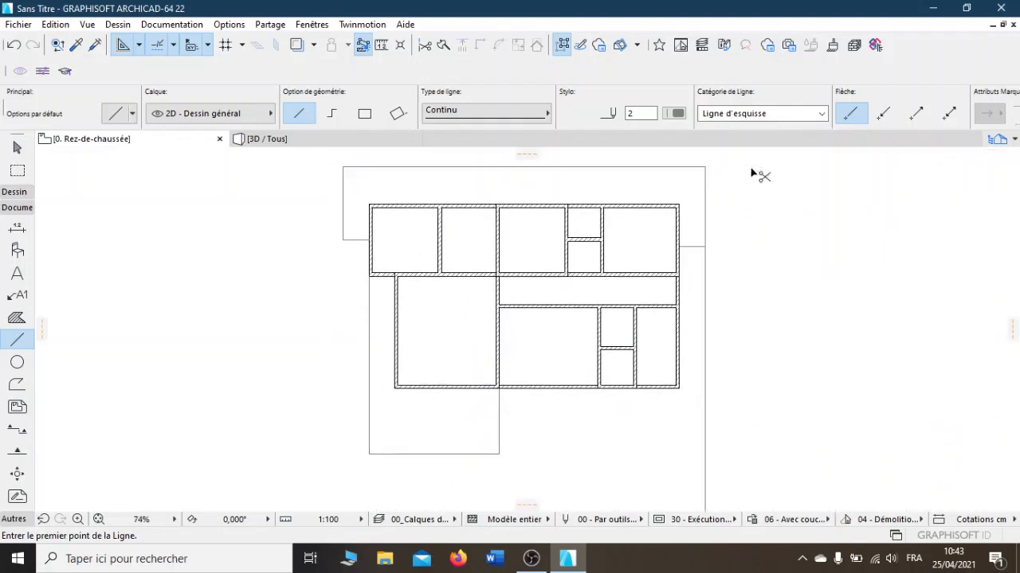
scroll(594, 353, "down", 1)
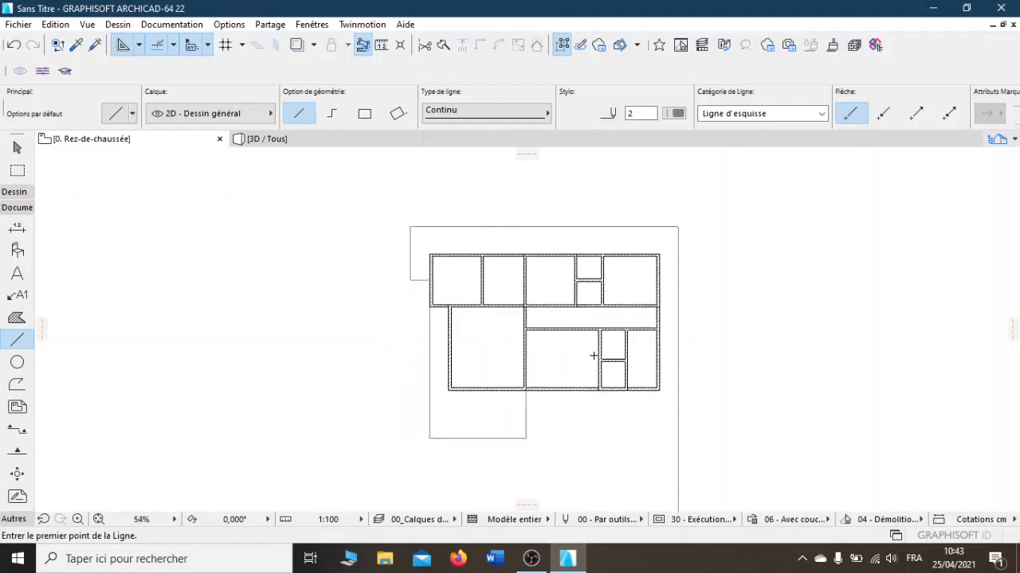
Step: Stretch the left vertical boundary line down to well below the rectangular outline under the house
scroll(428, 273, "up", 1)
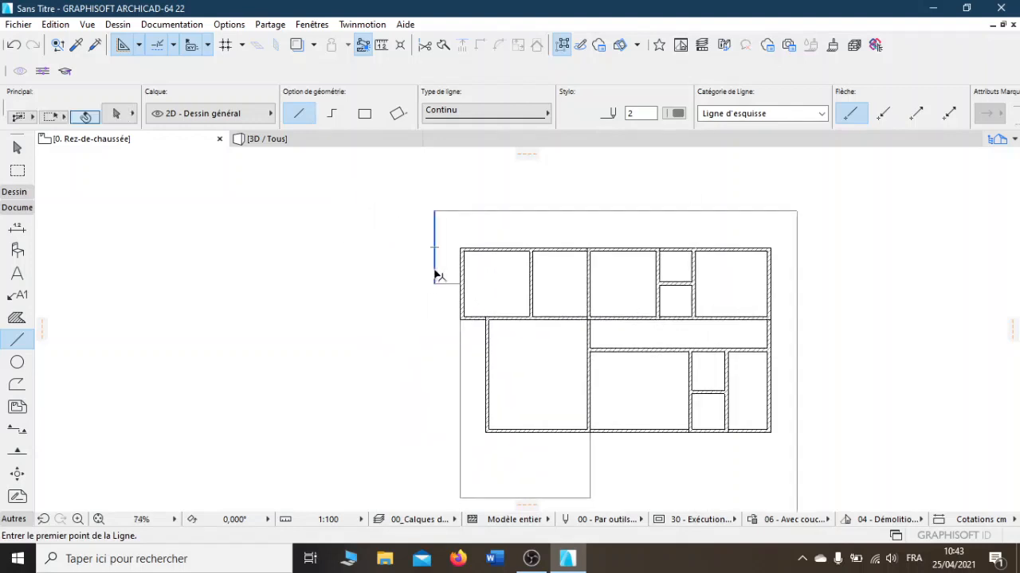
left_click(434, 272, "shift")
left_click(434, 284)
middle_click_drag(434, 431, 423, 194)
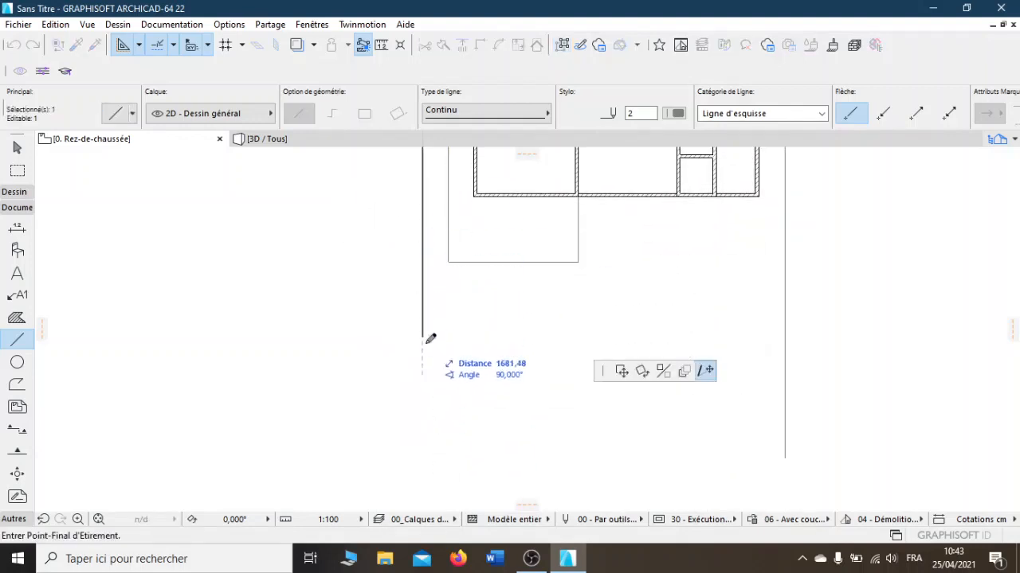
left_click(423, 376)
middle_click_drag(475, 318, 344, 298)
key("Escape")
Step: Trim away the 120 cm guide line on the left and check the boundary lines around the plan
scroll(416, 375, "up", 1)
scroll(417, 383, "down", 2)
scroll(400, 301, "up", 1)
scroll(416, 350, "down", 2)
scroll(359, 291, "up", 3)
scroll(375, 390, "down", 2)
scroll(360, 372, "up", 2)
middle_click_drag(360, 372, 398, 406)
middle_click_drag(500, 374, 439, 403)
scroll(439, 402, "down", 1)
middle_click_drag(526, 333, 496, 293)
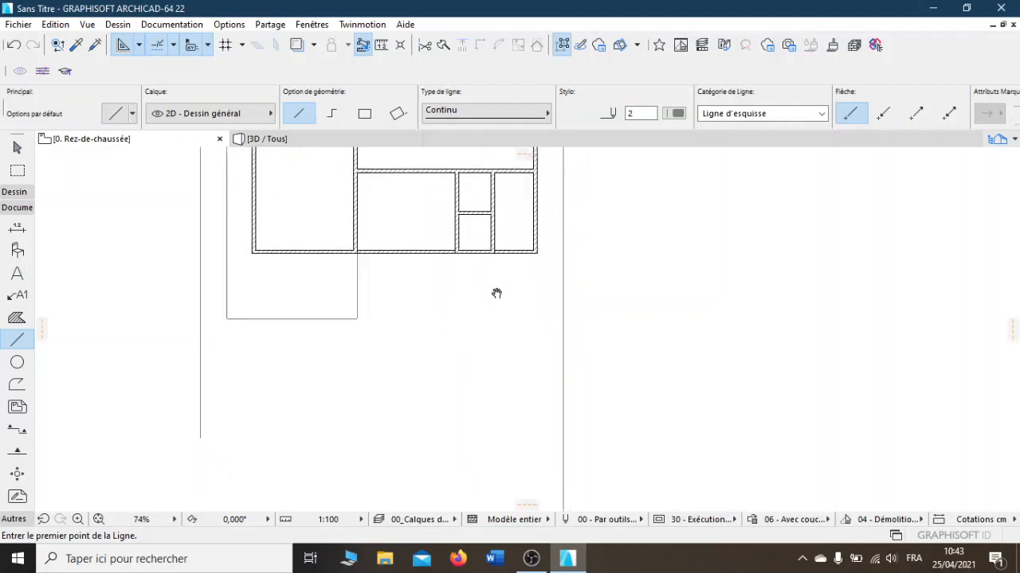
scroll(496, 245, "down", 2)
middle_click_drag(496, 245, 446, 283)
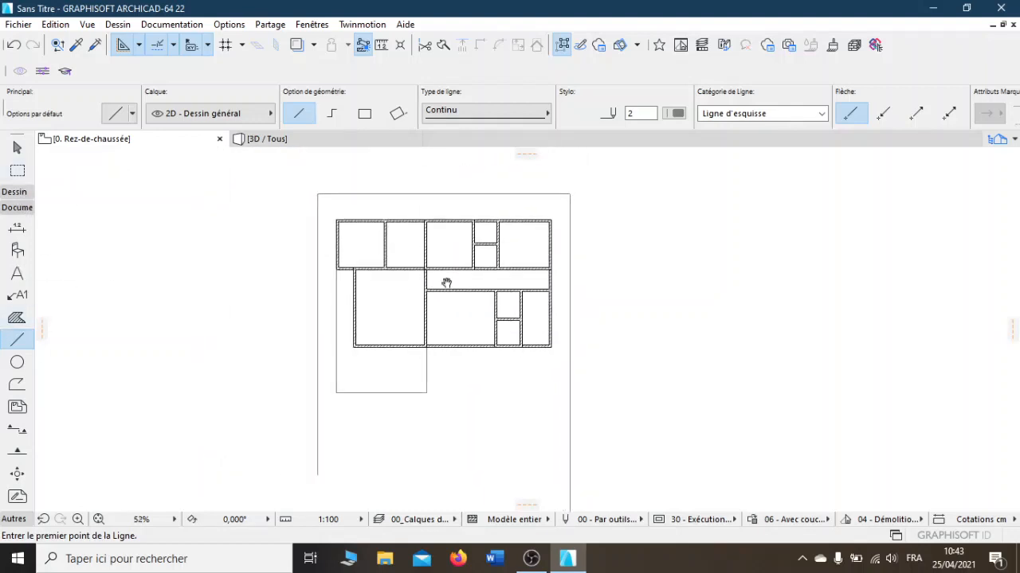
Step: Draw an exterior wall along the whole top boundary line, with its reference line set to Face extérieure
middle_click_drag(513, 342, 500, 460)
scroll(497, 336, "up", 2)
left_click(12, 193)
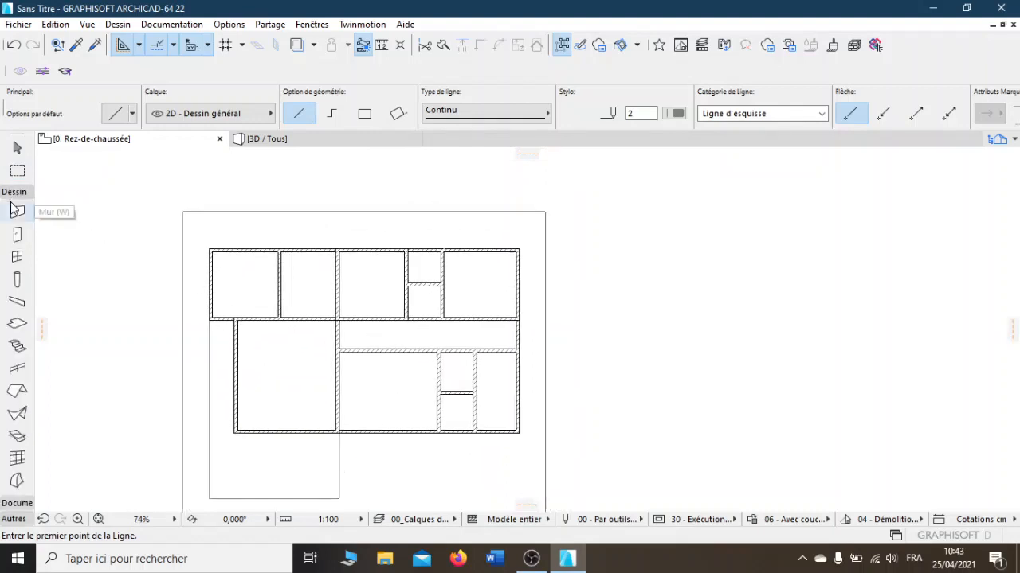
left_click(17, 212)
scroll(200, 223, "up", 4)
left_click(163, 197)
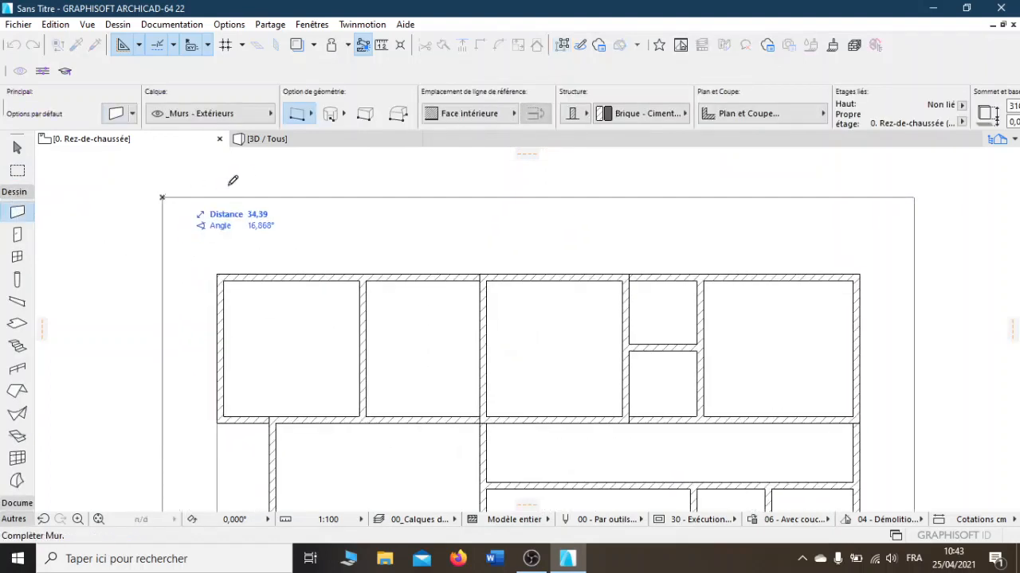
left_click(470, 113)
left_click(570, 112)
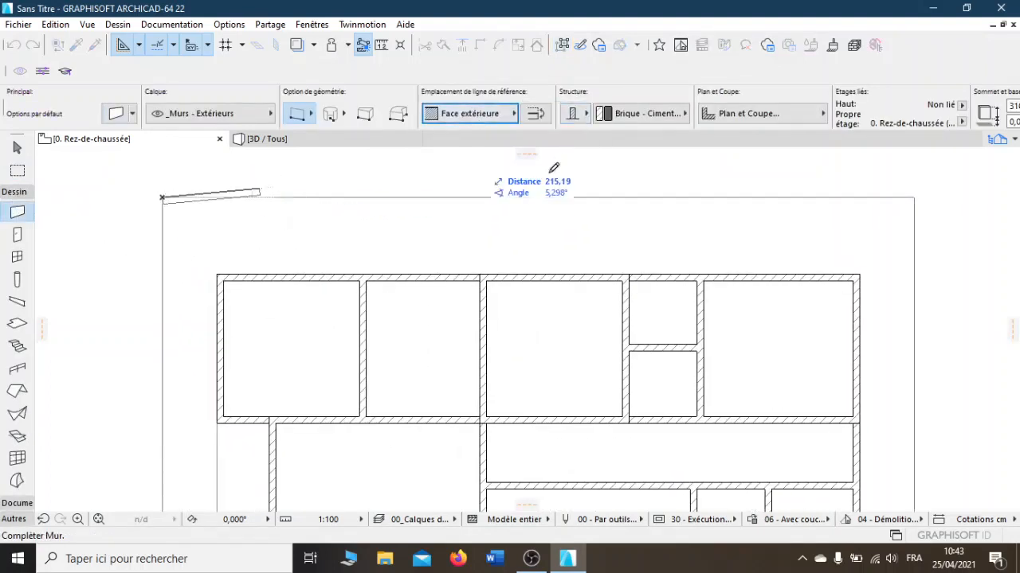
middle_click_drag(542, 179, 442, 221)
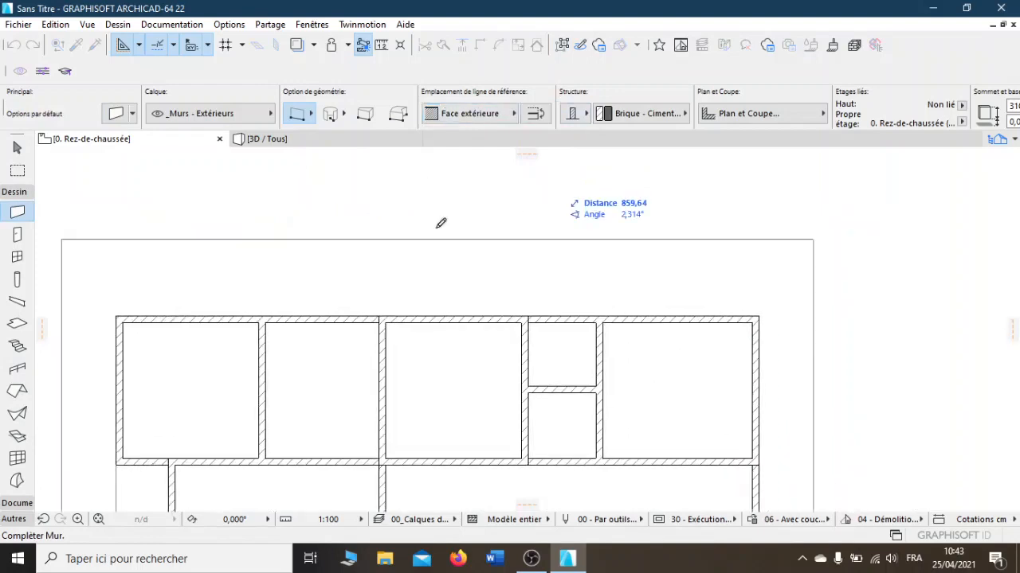
left_click(816, 236)
scroll(814, 432, "down", 4)
middle_click_drag(815, 432, 701, 176)
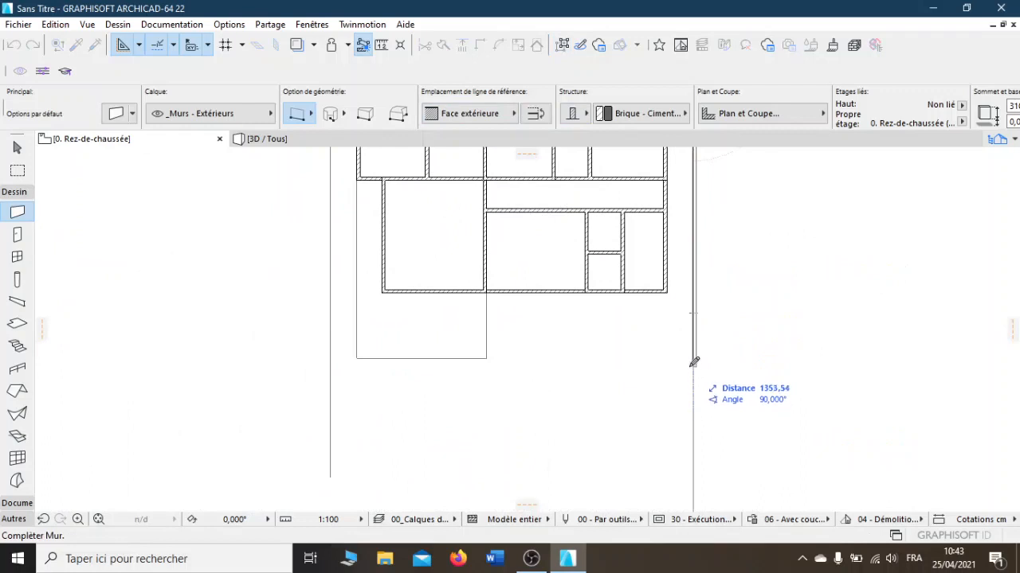
scroll(694, 363, "down", 2)
middle_click_drag(693, 363, 703, 393)
right_click(721, 261)
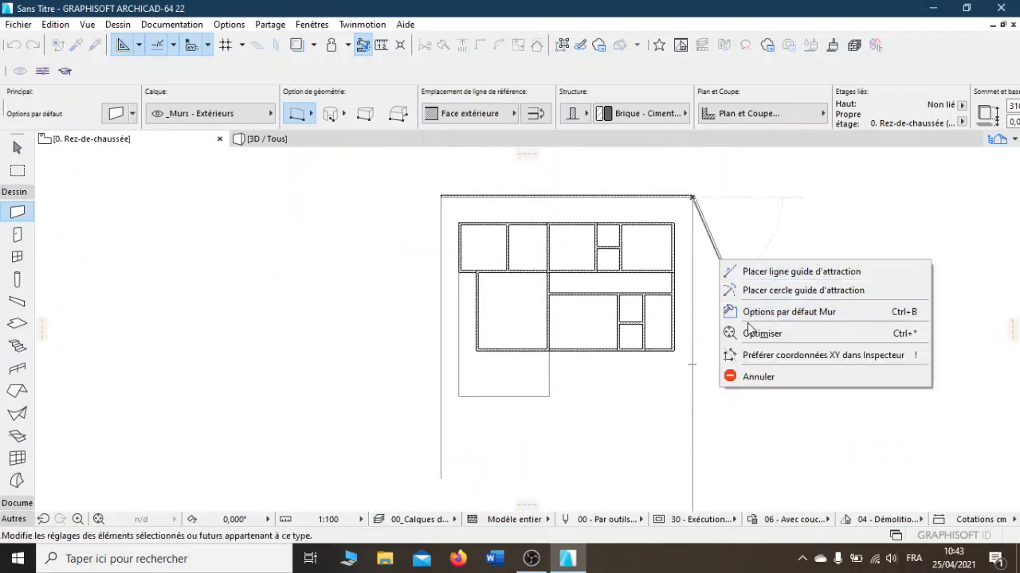
left_click(758, 377)
Step: Draw a 1600 cm exterior wall down the right boundary line, starting at the end of the top wall
middle_click_drag(679, 366, 504, 383)
scroll(541, 290, "up", 2)
scroll(556, 314, "up", 2)
scroll(566, 301, "down", 2)
scroll(569, 289, "down", 2)
scroll(539, 279, "up", 2)
scroll(540, 280, "up", 1)
scroll(539, 280, "down", 2)
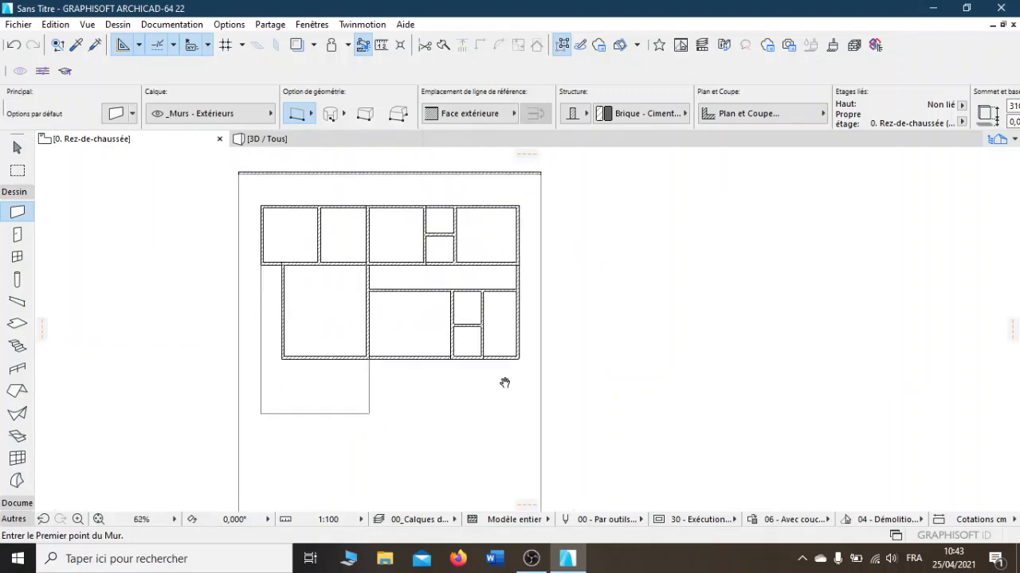
scroll(541, 173, "up", 3)
left_click(532, 171)
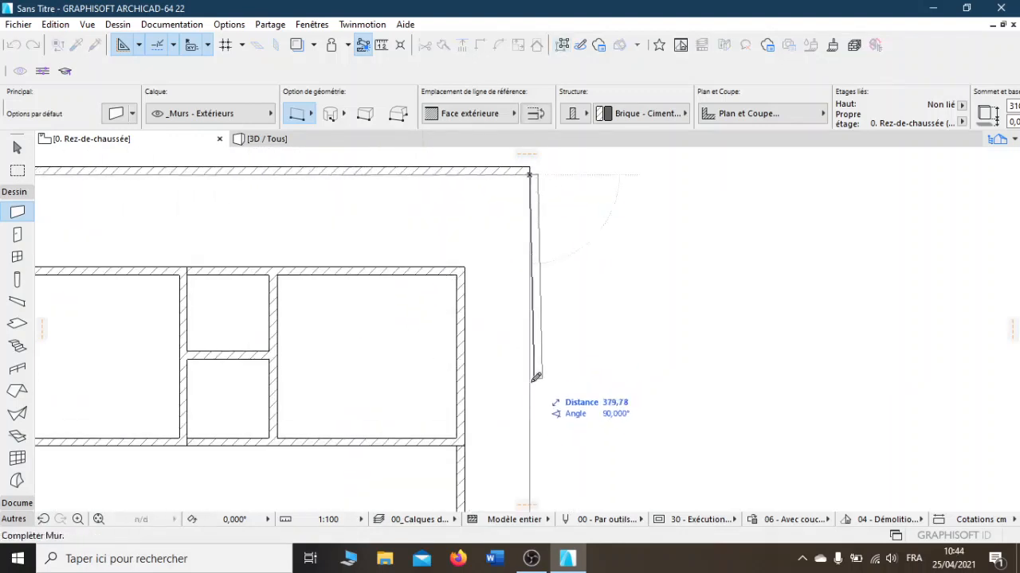
scroll(530, 223, "down", 4)
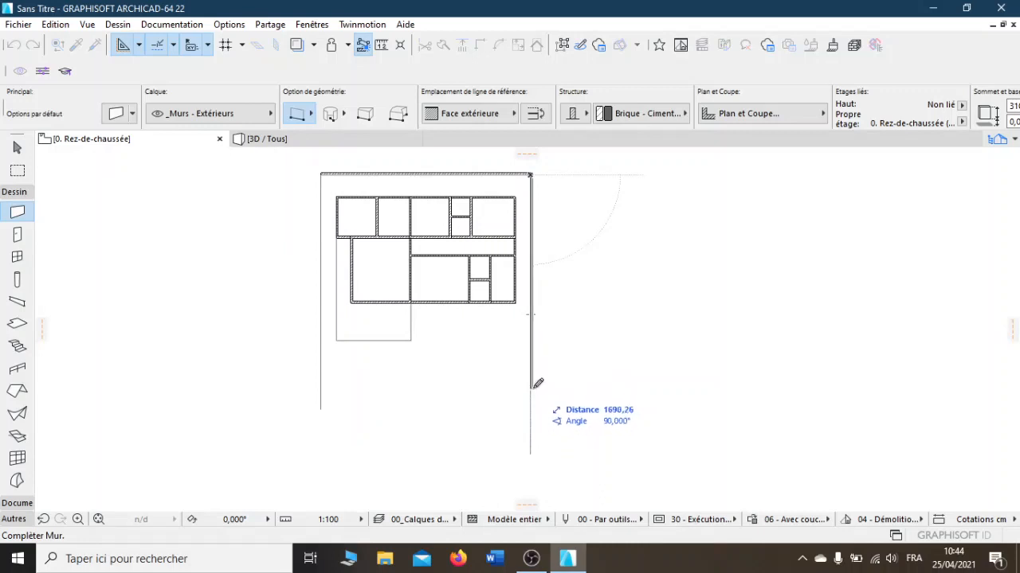
type("1")
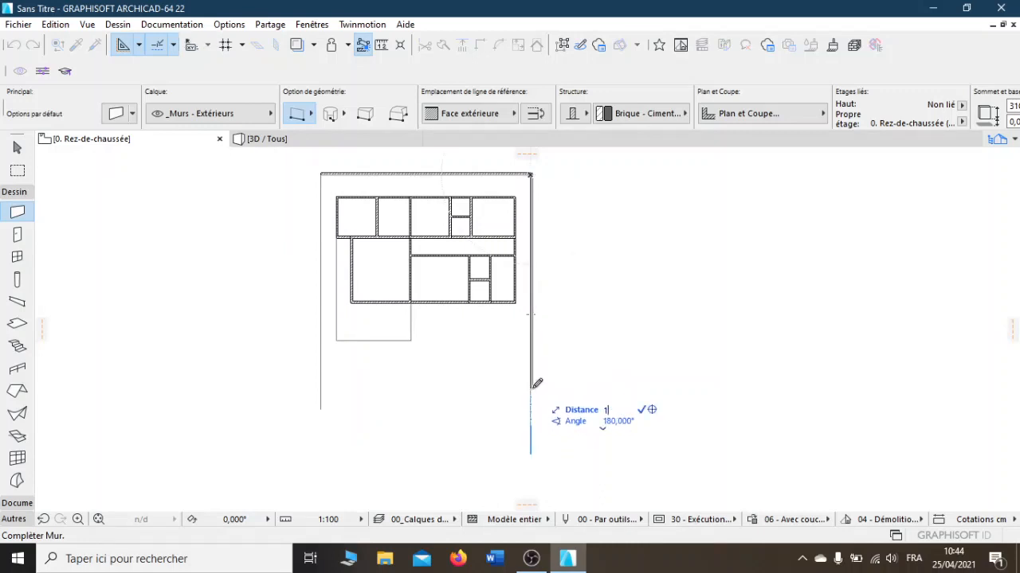
type("600")
key("Return")
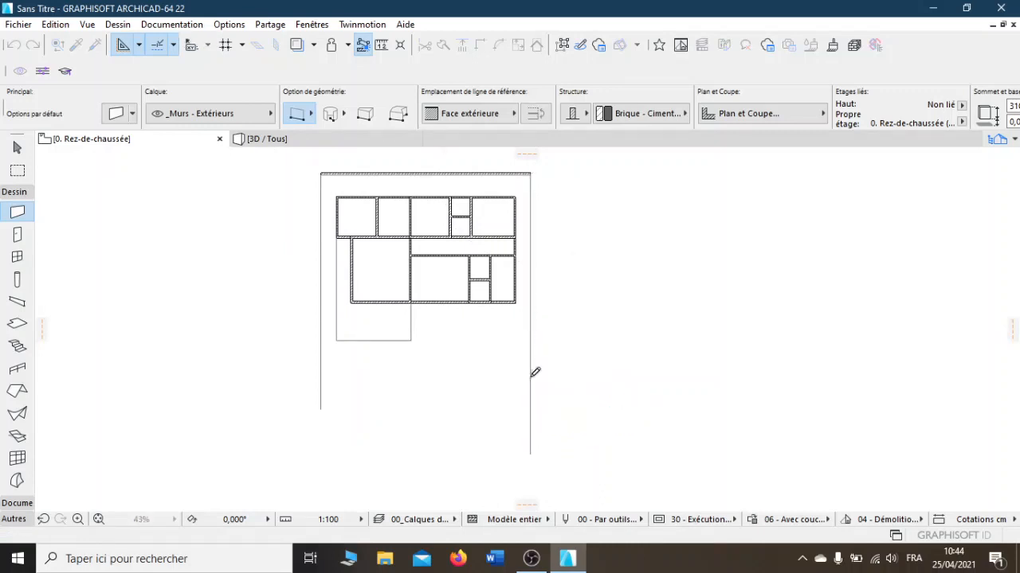
Step: Stretch the lower end of the right wall to a total length of 1800 cm and deselect it
scroll(534, 371, "up", 3)
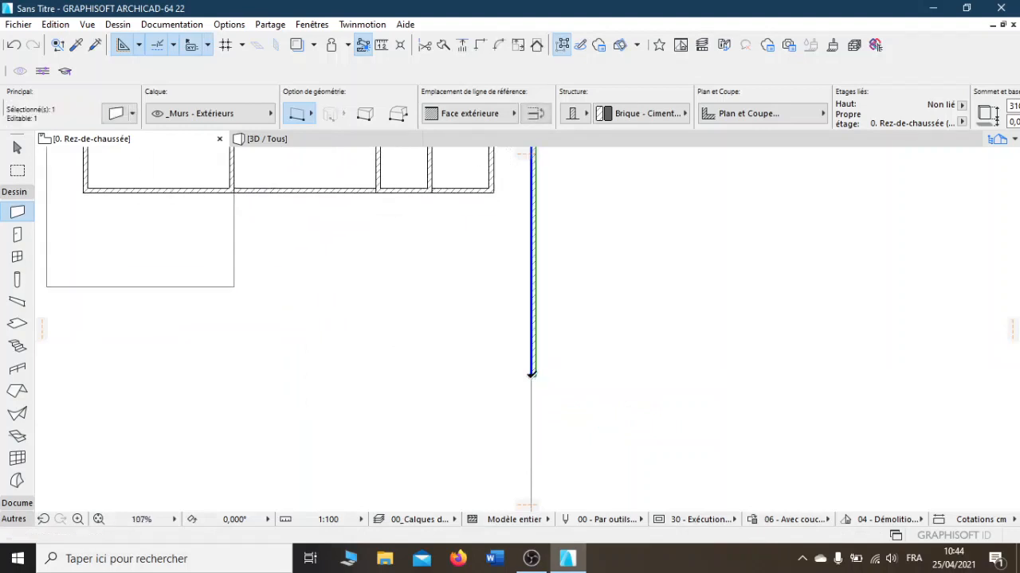
left_click(532, 375)
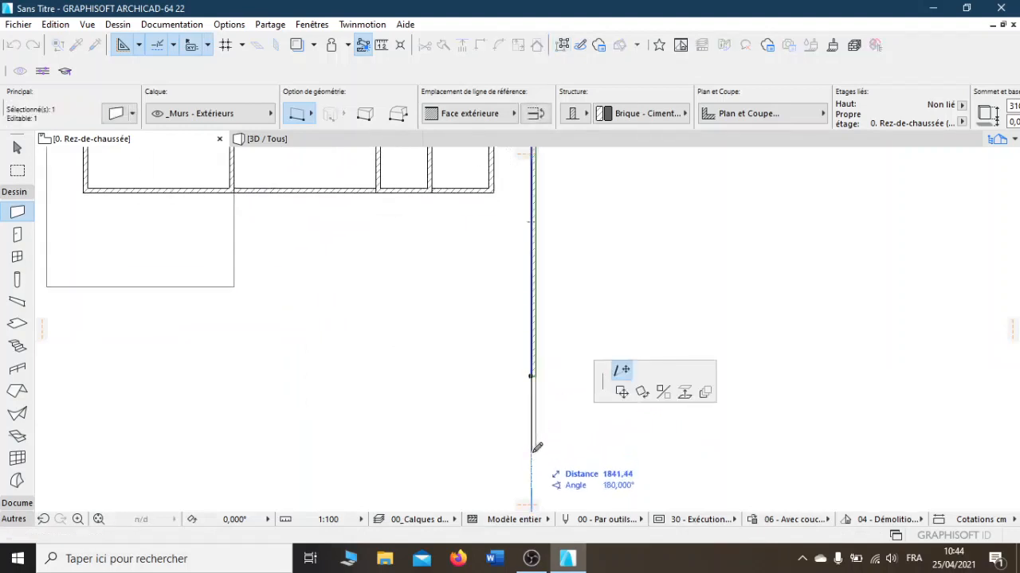
type("1800")
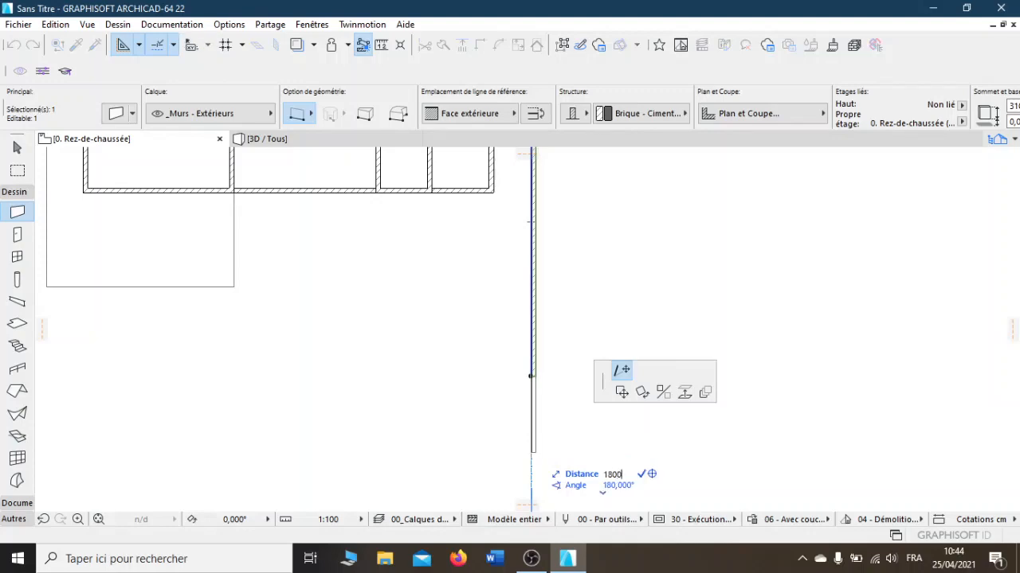
key("Return")
scroll(529, 436, "down", 5)
key("Escape")
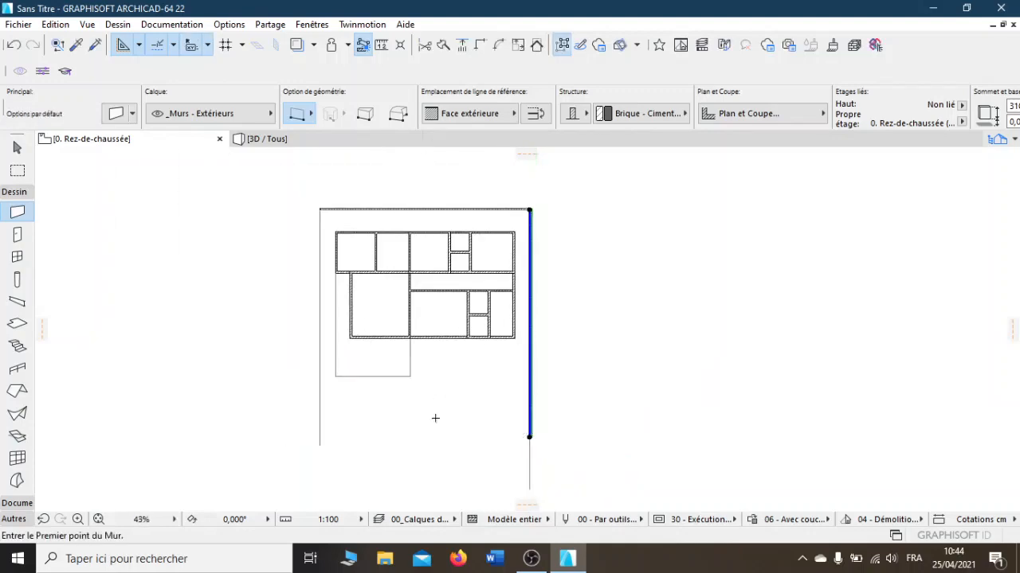
Step: Draw an 1800 cm exterior wall down the left boundary line from the top corner, with its reference line set to Face intérieure
scroll(316, 211, "up", 5)
left_click(336, 205)
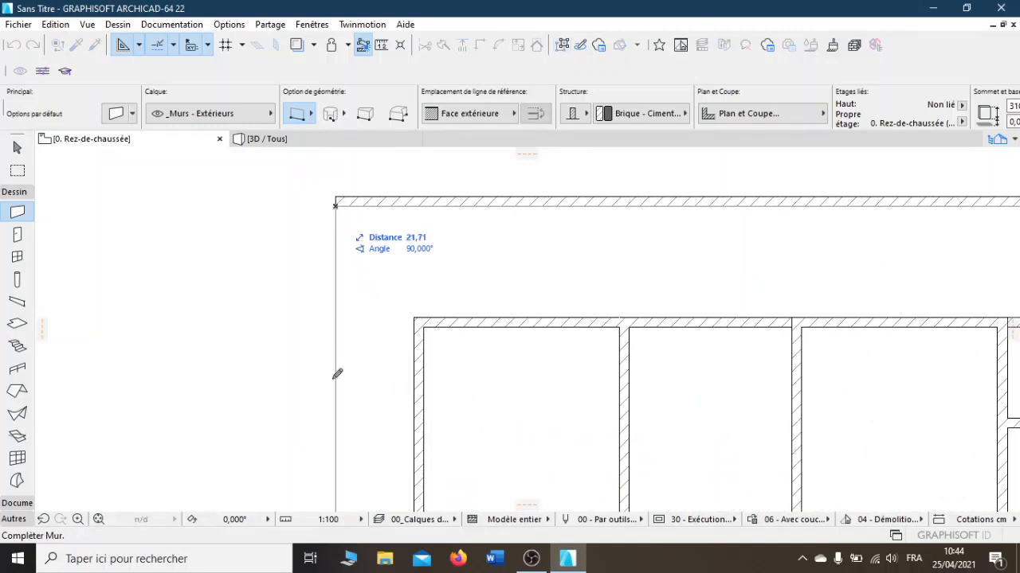
left_click(479, 123)
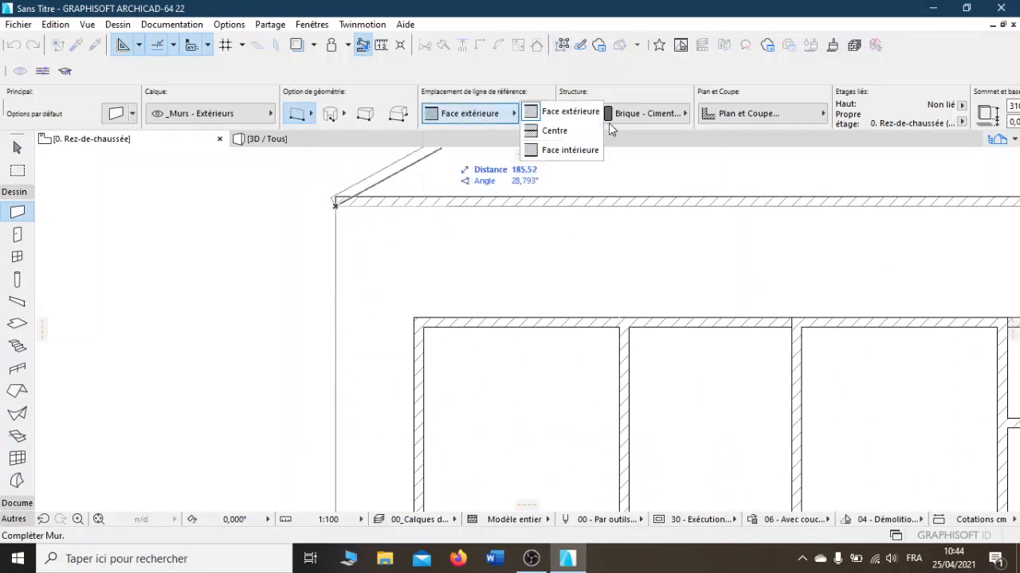
left_click(569, 150)
scroll(330, 329, "down", 3)
scroll(330, 329, "down", 2)
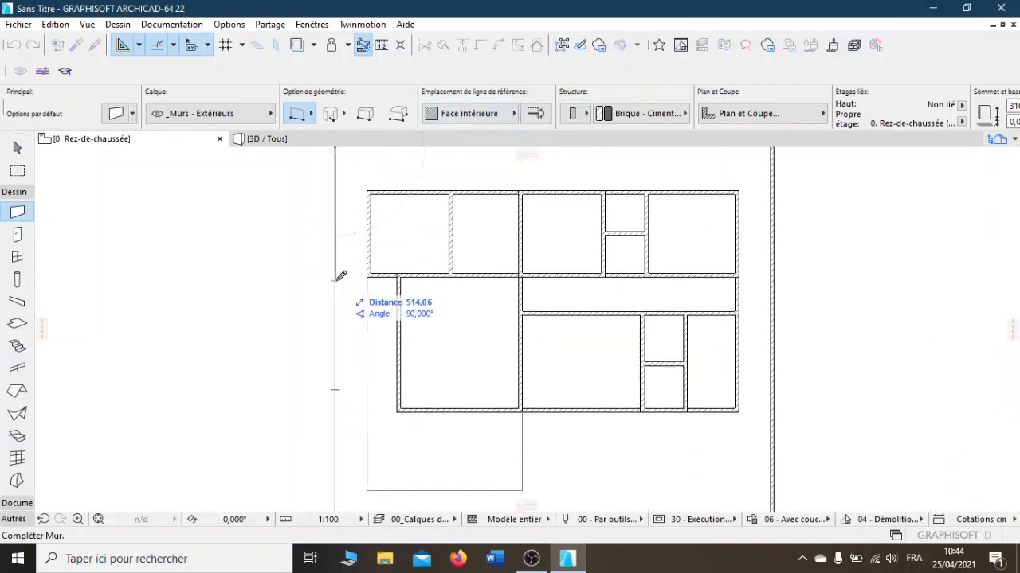
type("1800")
key("Return")
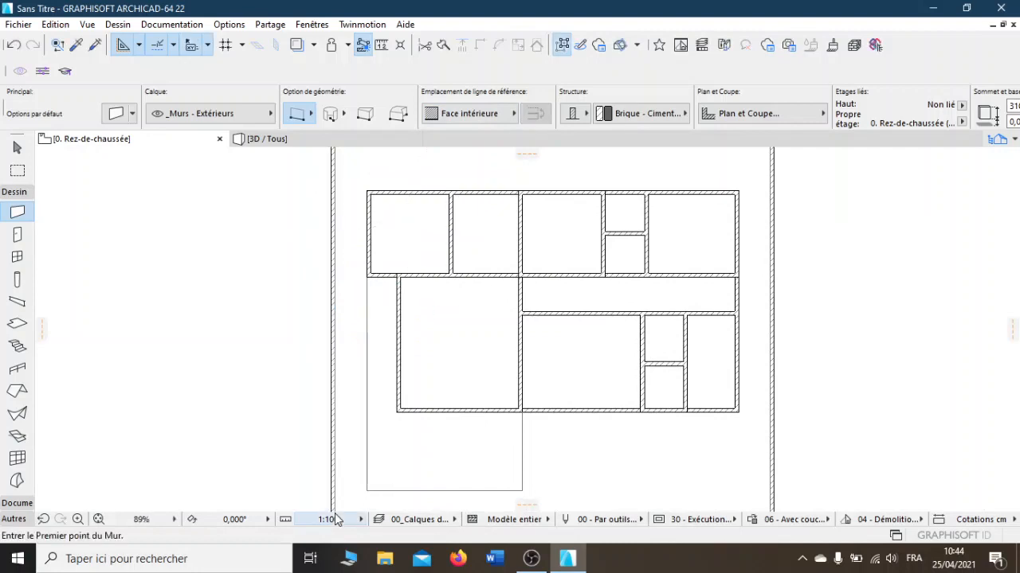
Step: Close the enclosure with a horizontal wall between the lower ends of the left and right walls
middle_click_drag(335, 516, 328, 242)
scroll(333, 362, "up", 3)
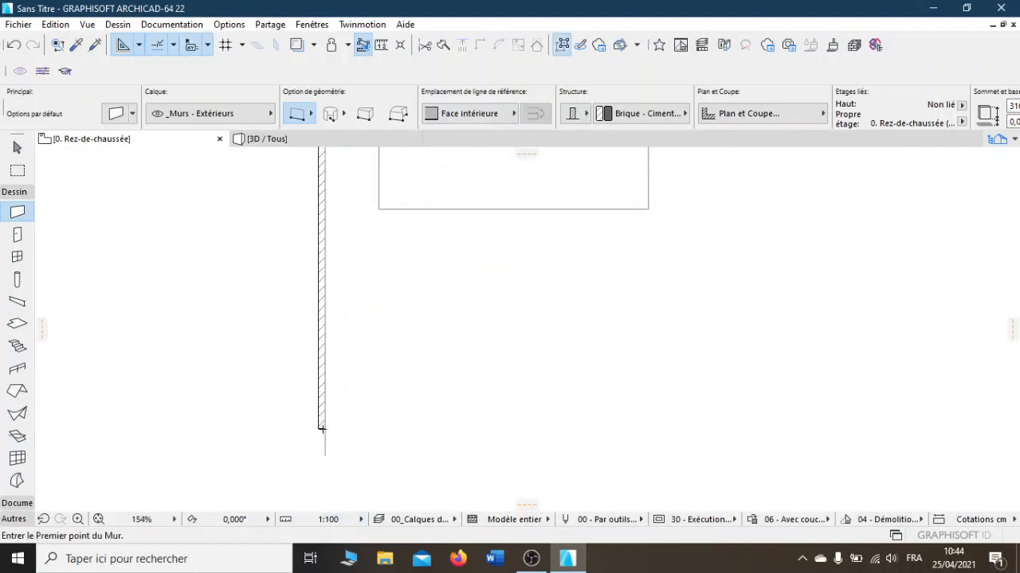
left_click(325, 424)
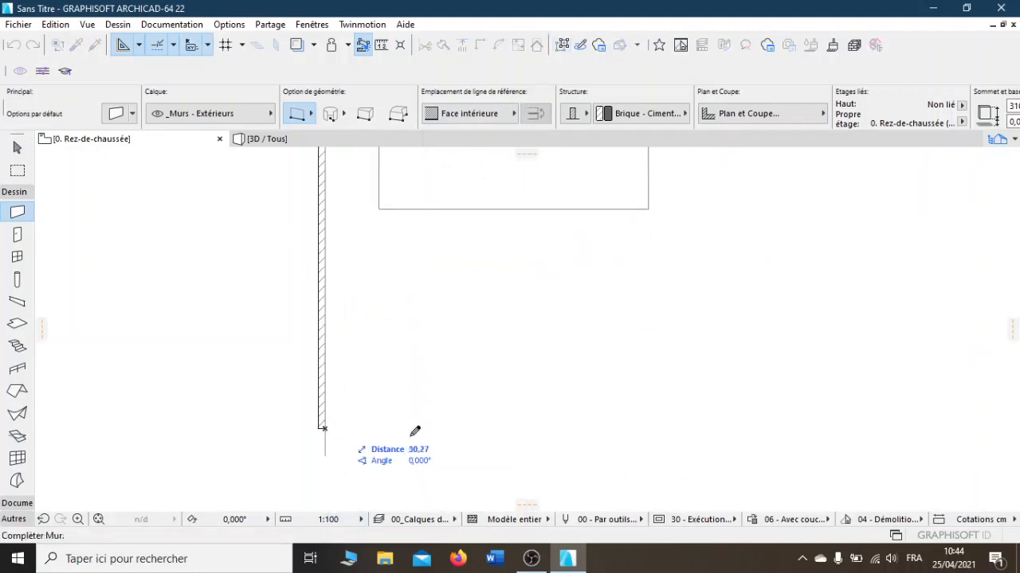
scroll(401, 422, "down", 3)
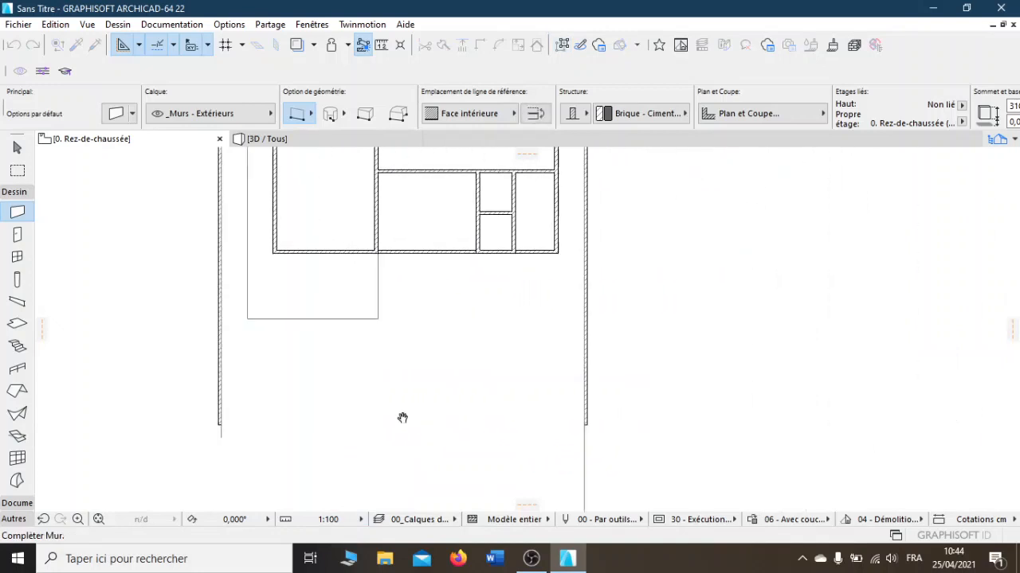
left_click(587, 424)
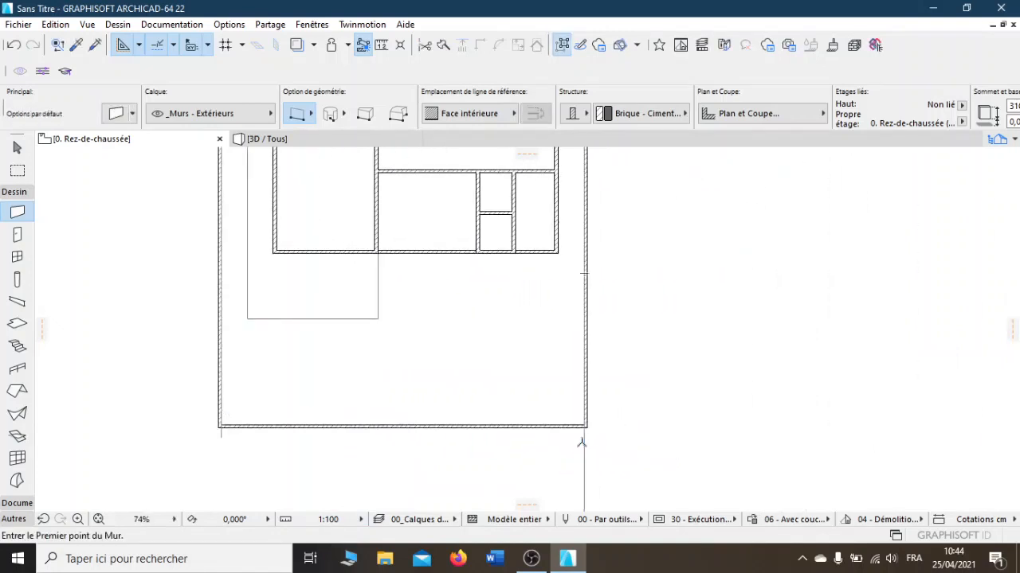
Step: Delete the vertical boundary line along the right wall that extends below the enclosure
scroll(557, 379, "down", 3)
scroll(557, 379, "down", 1)
left_click(564, 413, "shift")
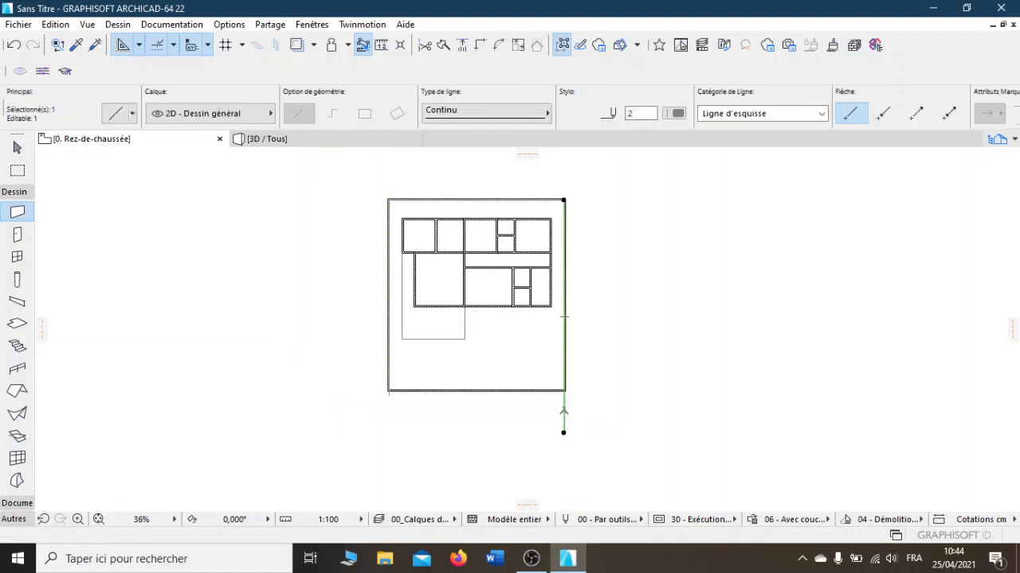
right_click(563, 411)
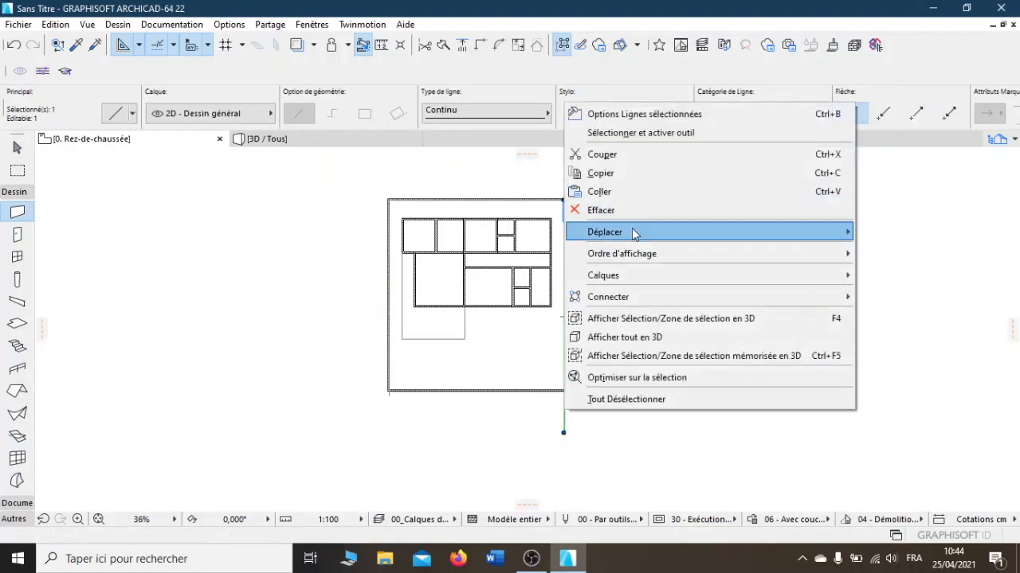
left_click(601, 211)
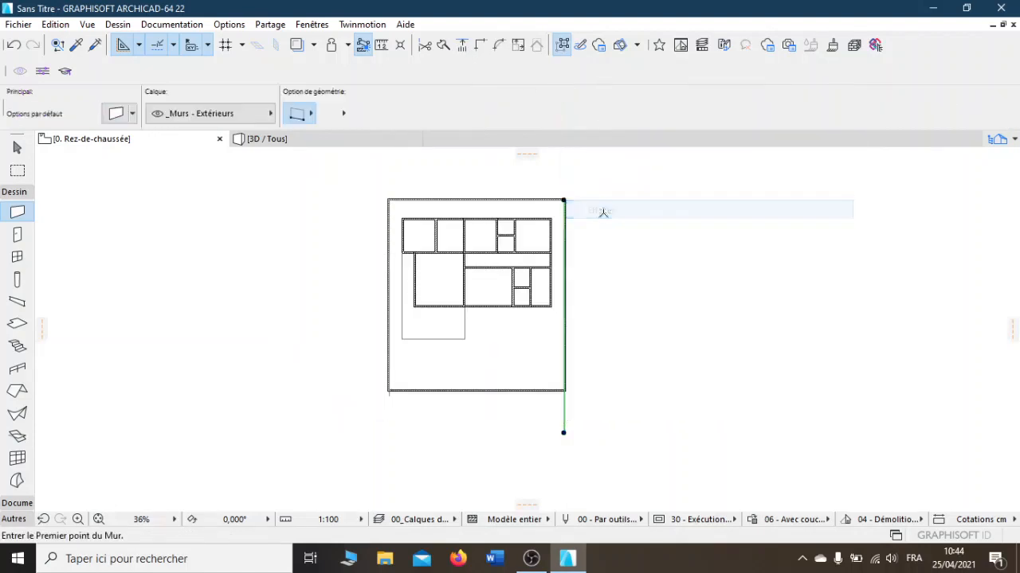
Step: Set the default slab to a basic structure in Béton armé (Coulé) with a thickness of 60 cm
scroll(522, 287, "up", 3)
scroll(436, 290, "up", 1)
middle_click_drag(437, 290, 402, 261)
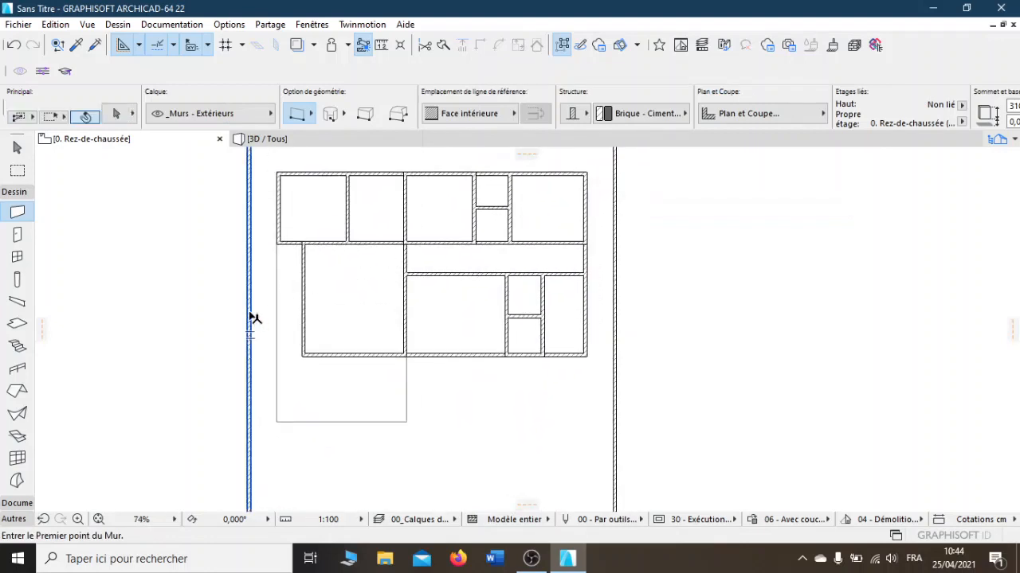
scroll(378, 261, "down", 2)
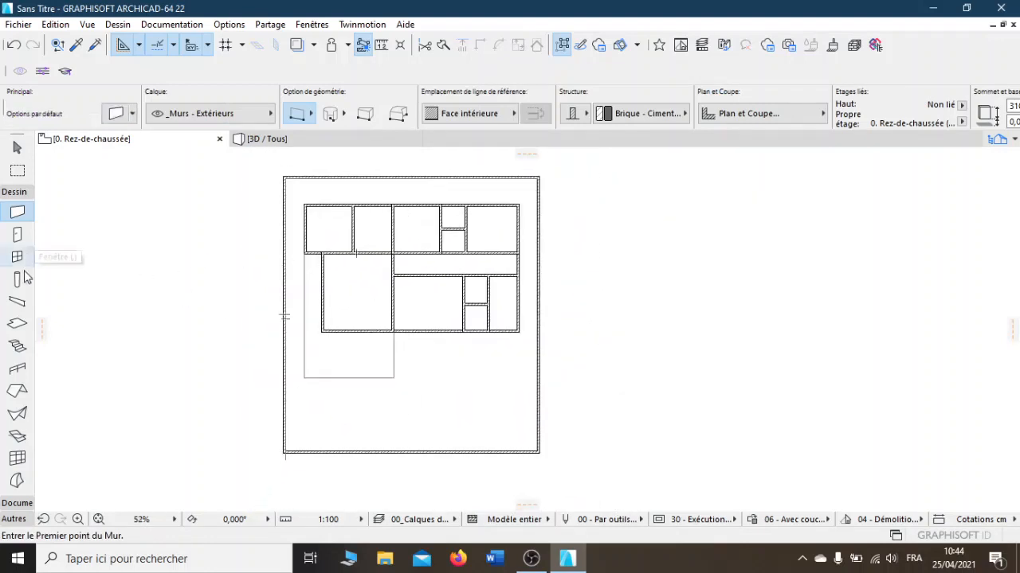
scroll(532, 280, "up", 2)
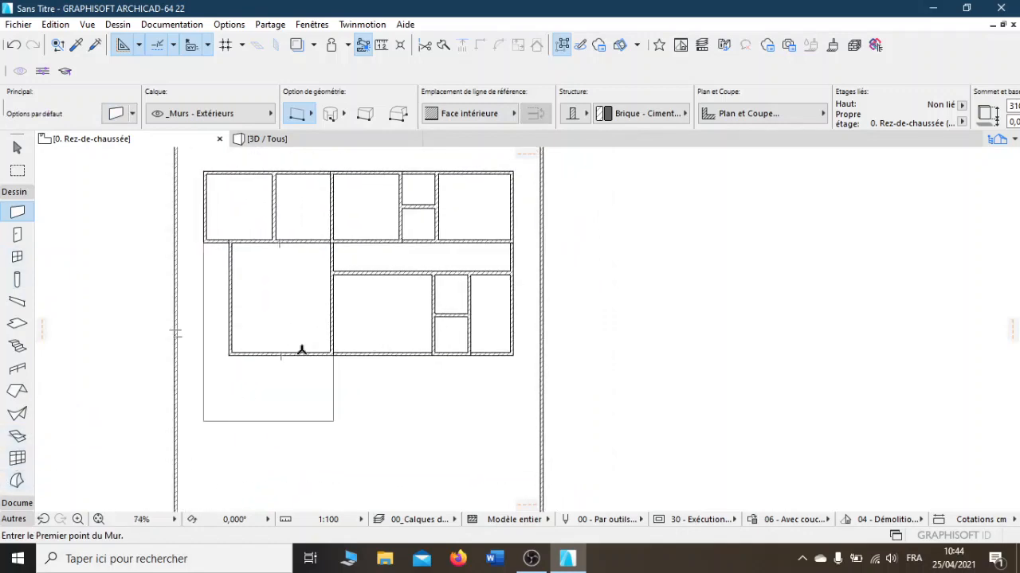
scroll(301, 351, "up", 2)
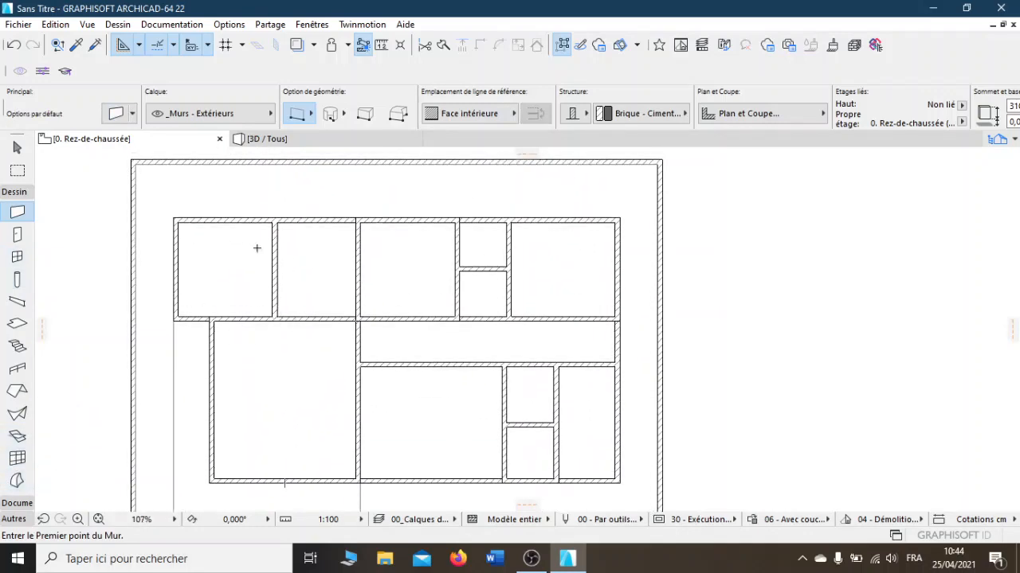
double_click(16, 324)
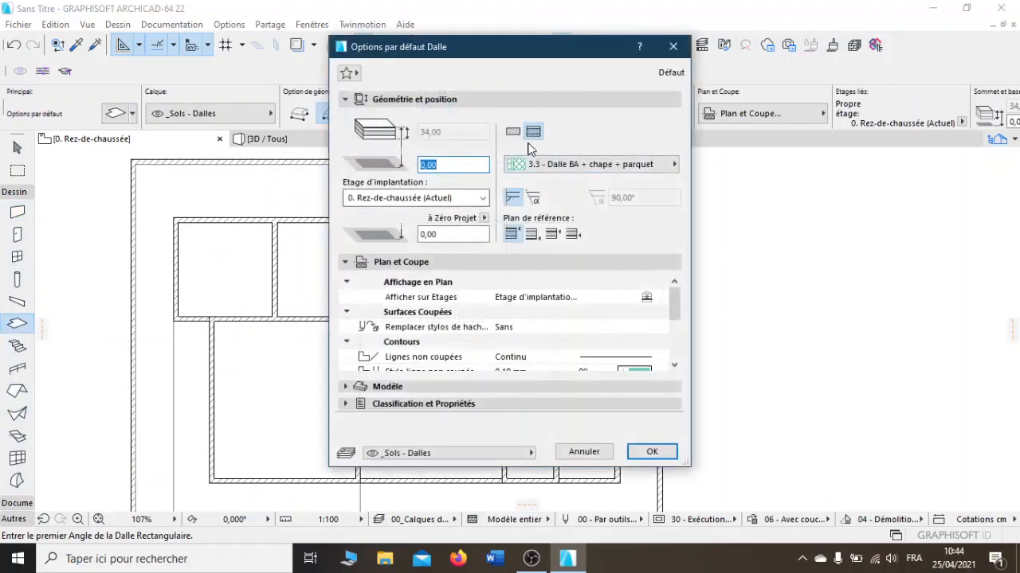
left_click(518, 140)
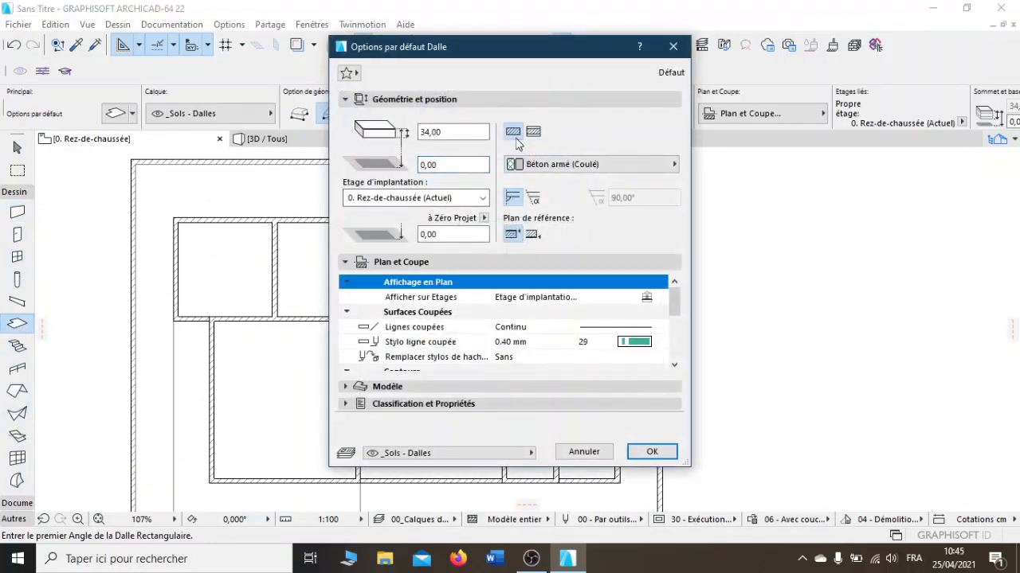
double_click(447, 133)
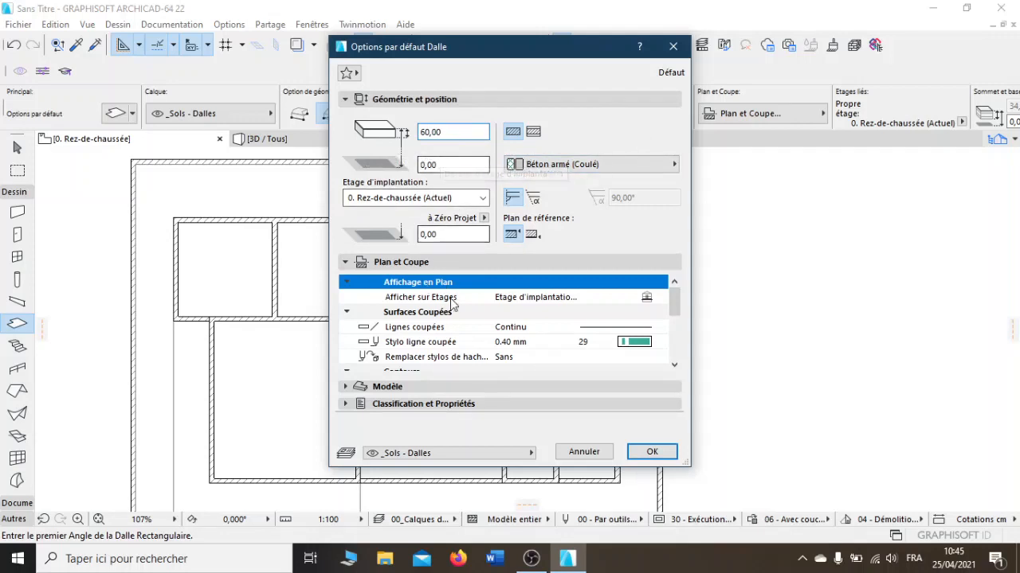
Step: Enable the surface overrides in the default slab settings and set the edge surface to Enduit - Blanc nature
left_click(387, 387)
left_click(367, 338)
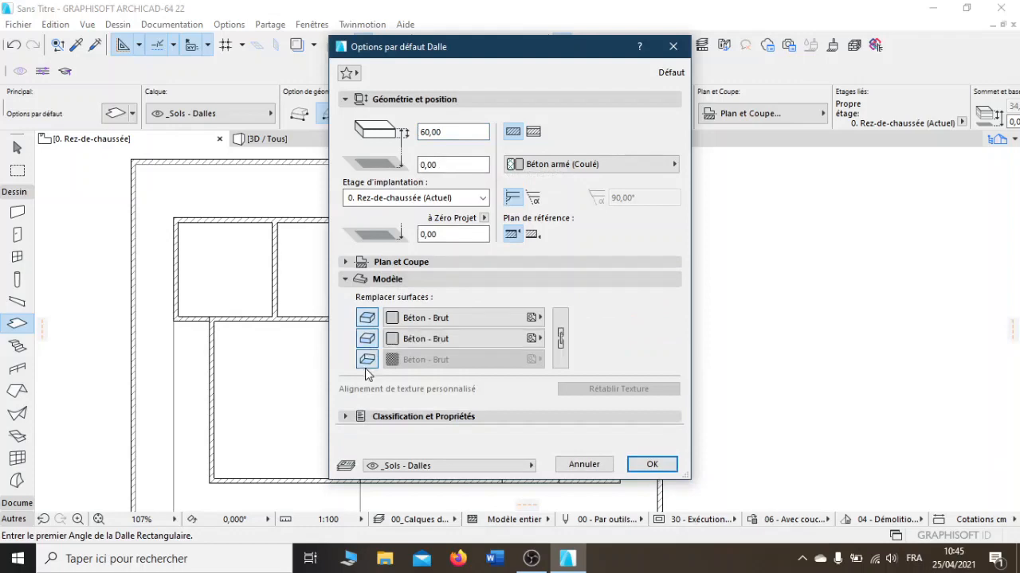
left_click(367, 359)
left_click(443, 346)
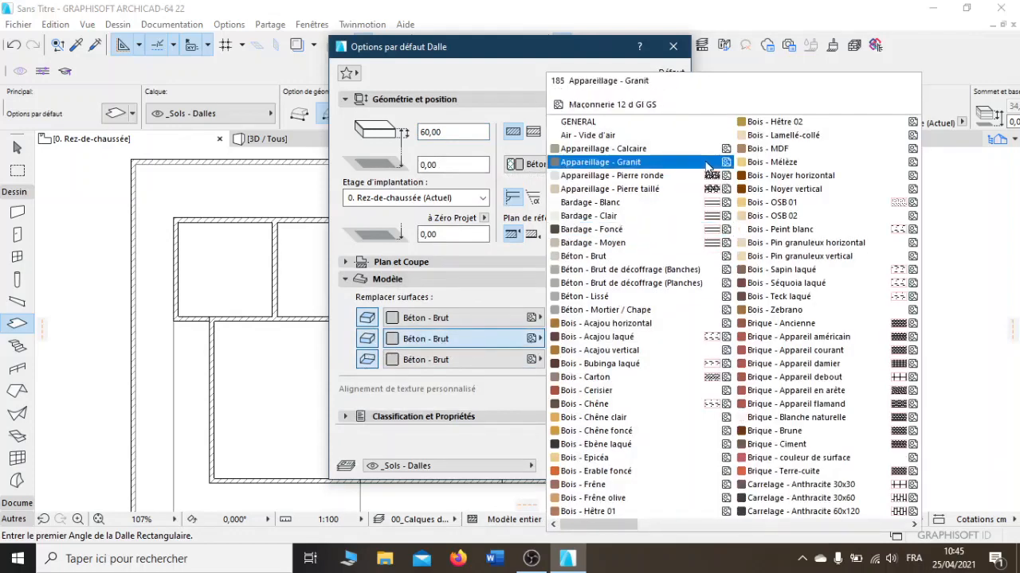
scroll(581, 163, "down", 2)
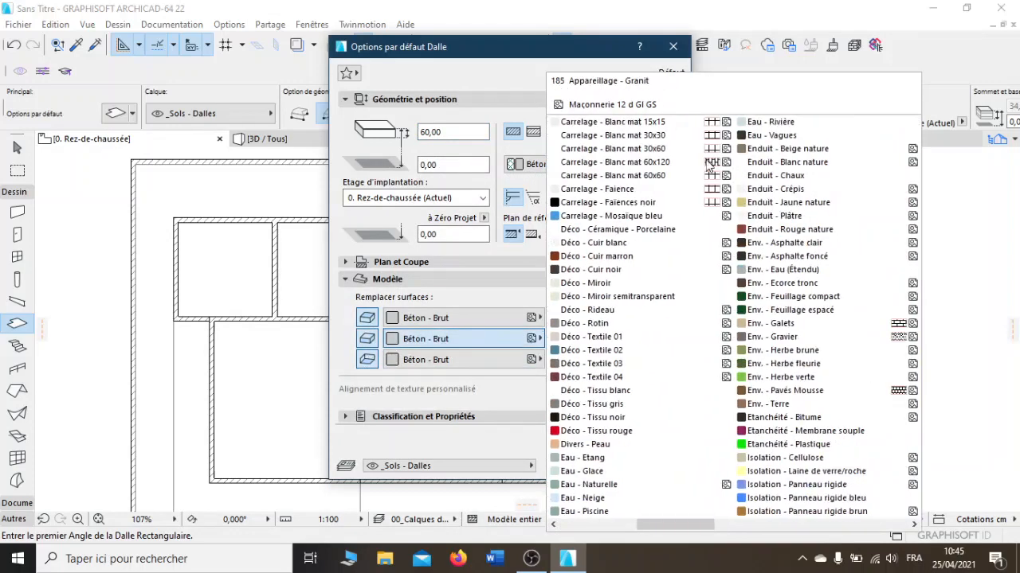
left_click(769, 162)
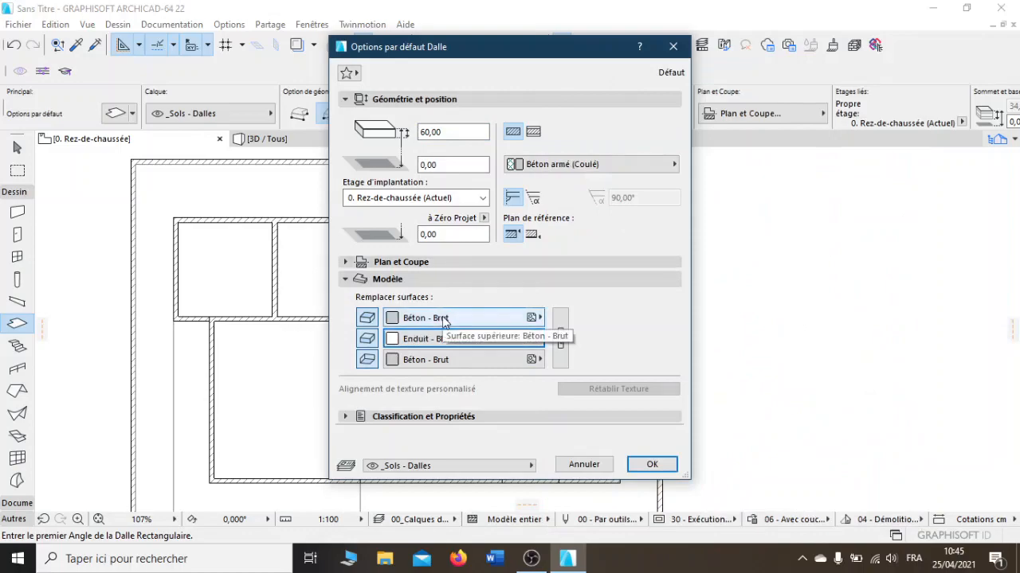
Step: Set the default slab's top surface to Sol - Parquet hêtre and accept the slab settings
left_click(443, 318)
scroll(755, 393, "down", 3)
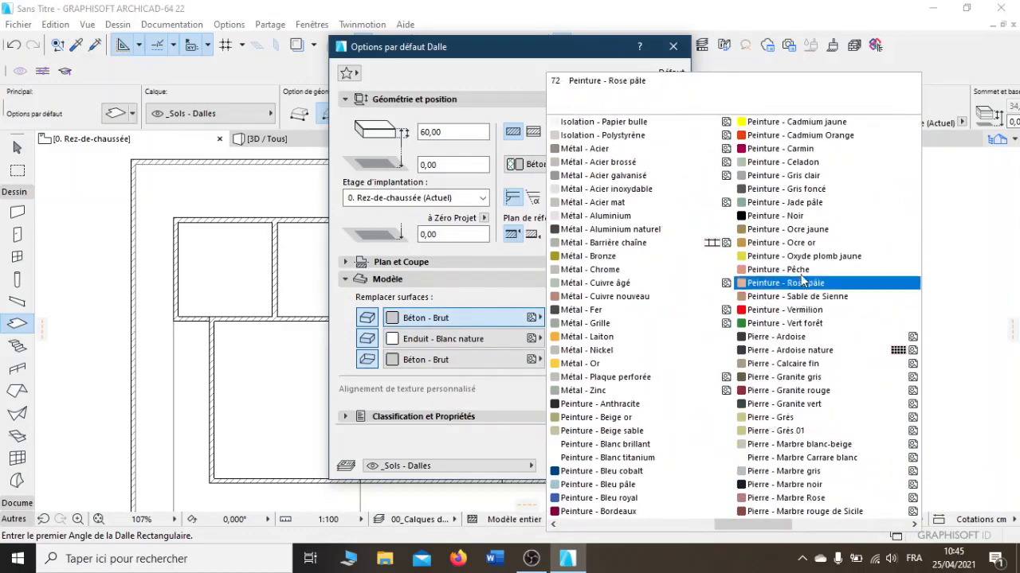
scroll(607, 187, "down", 4)
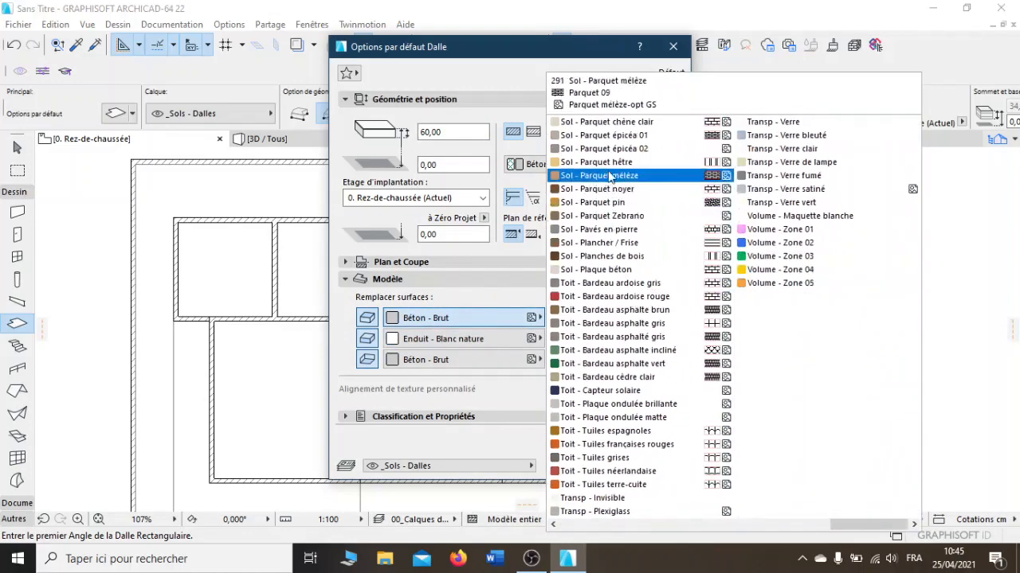
left_click(604, 161)
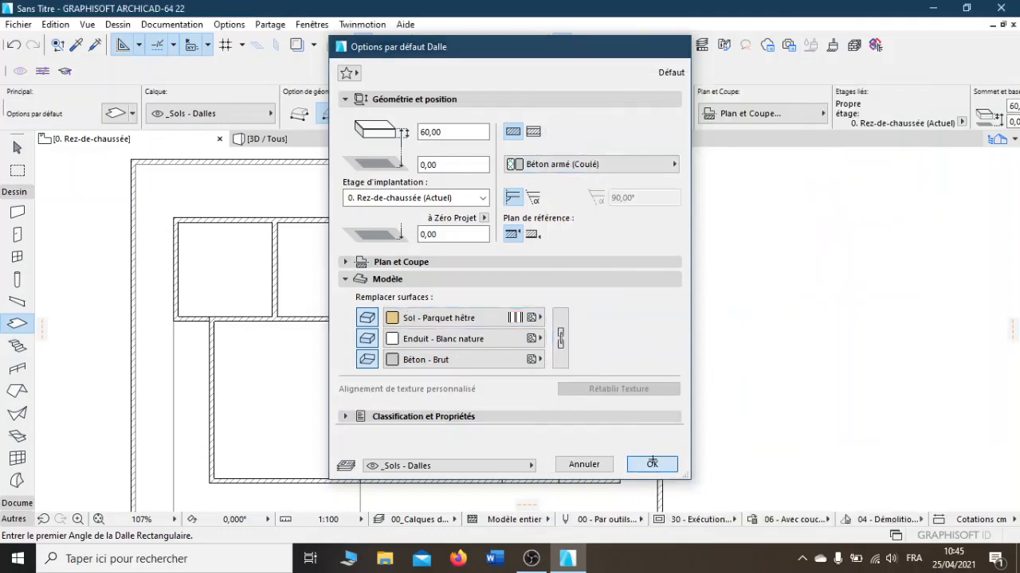
left_click(652, 465)
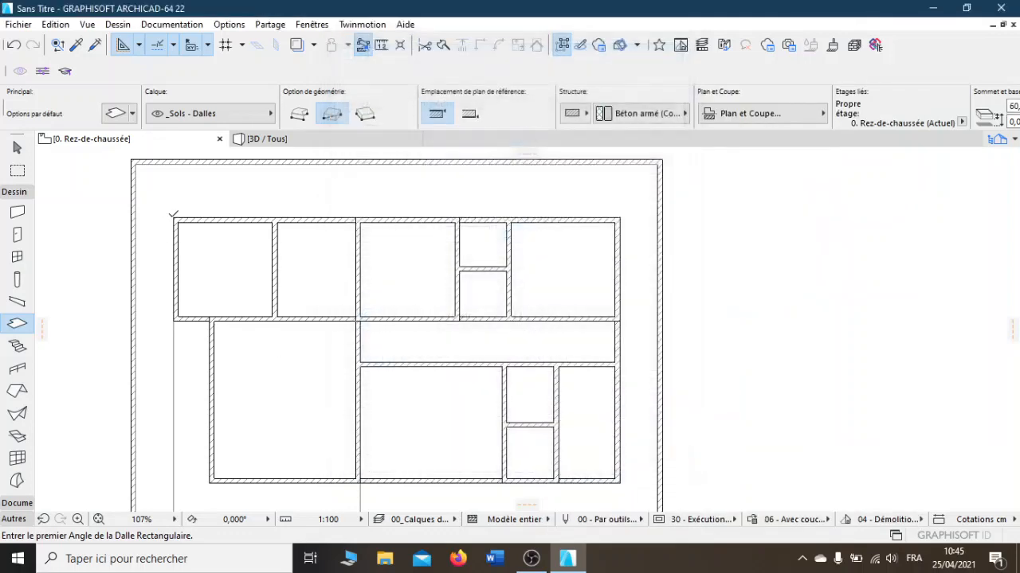
Step: Start a polygonal slab at the house's top-left outer corner and trace its outline along the top, right and bottom exterior walls
left_click(173, 213)
scroll(353, 298, "down", 5)
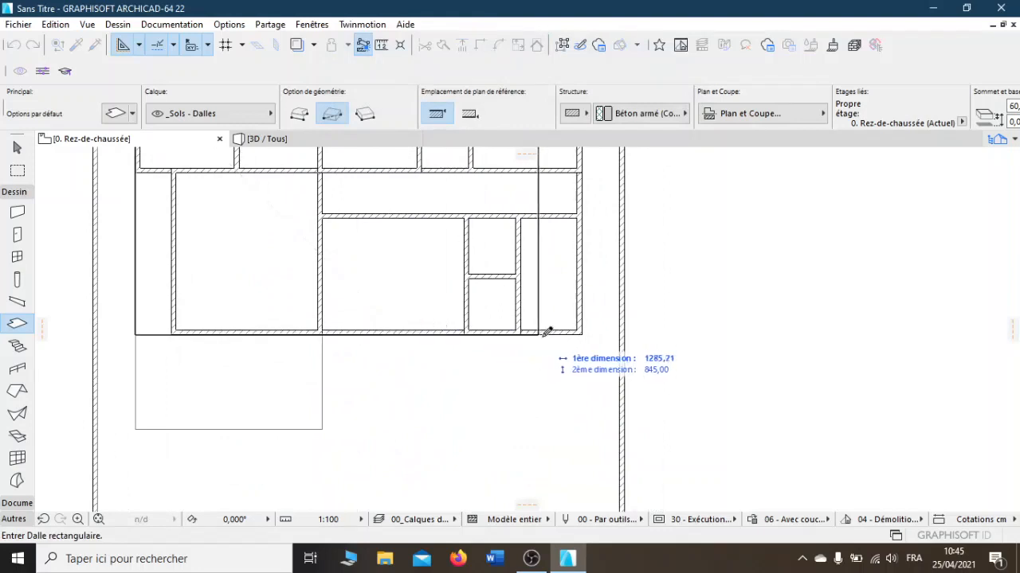
middle_click_drag(566, 303, 583, 441)
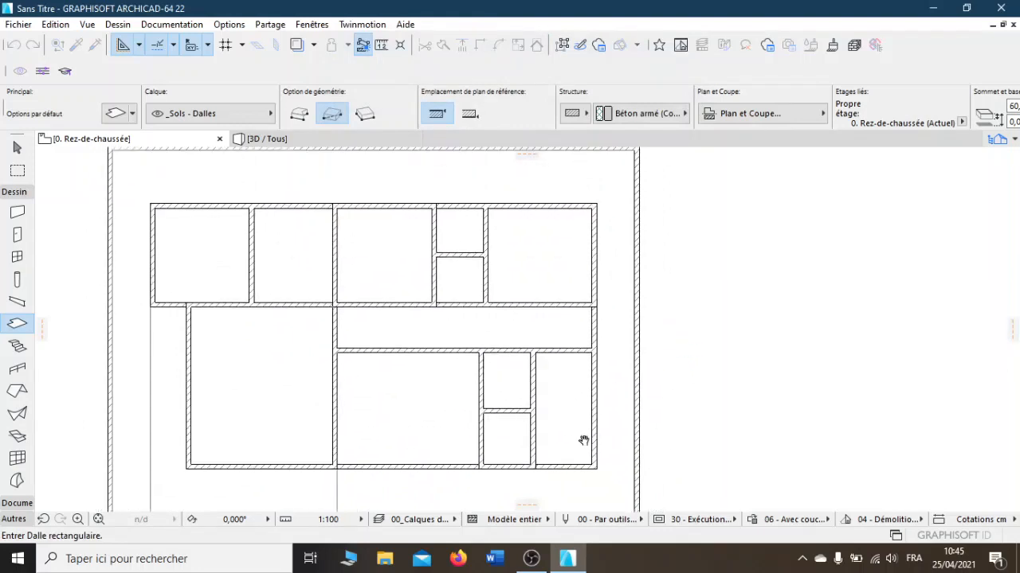
left_click(299, 114)
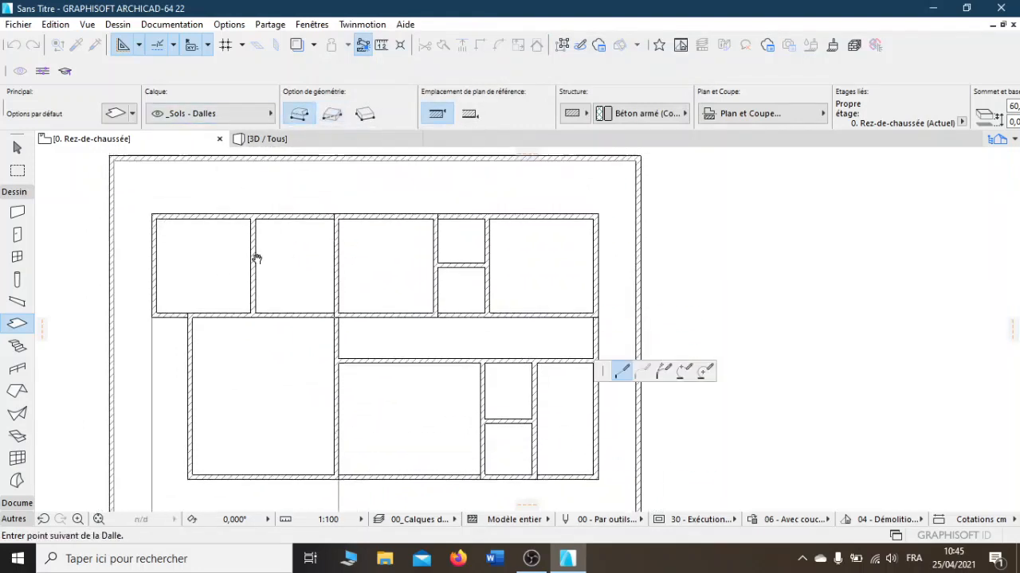
middle_click_drag(254, 258, 248, 313)
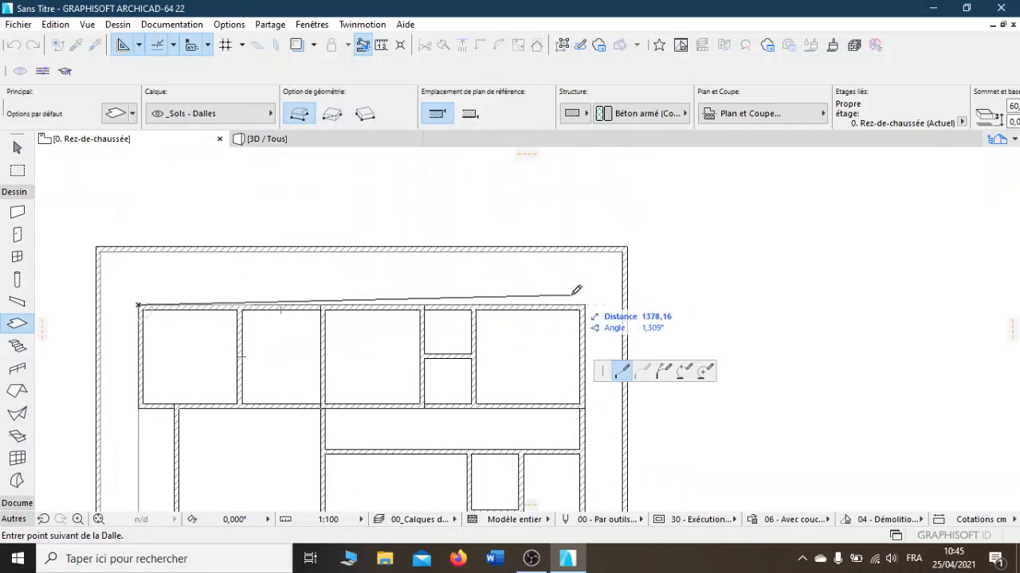
middle_click_drag(556, 435, 517, 276)
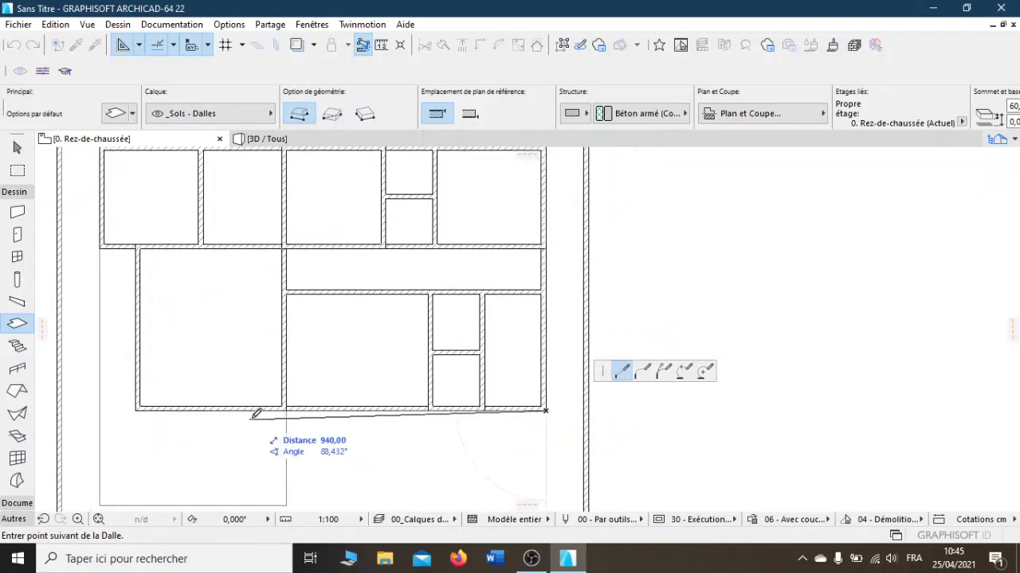
middle_click_drag(302, 380, 371, 313)
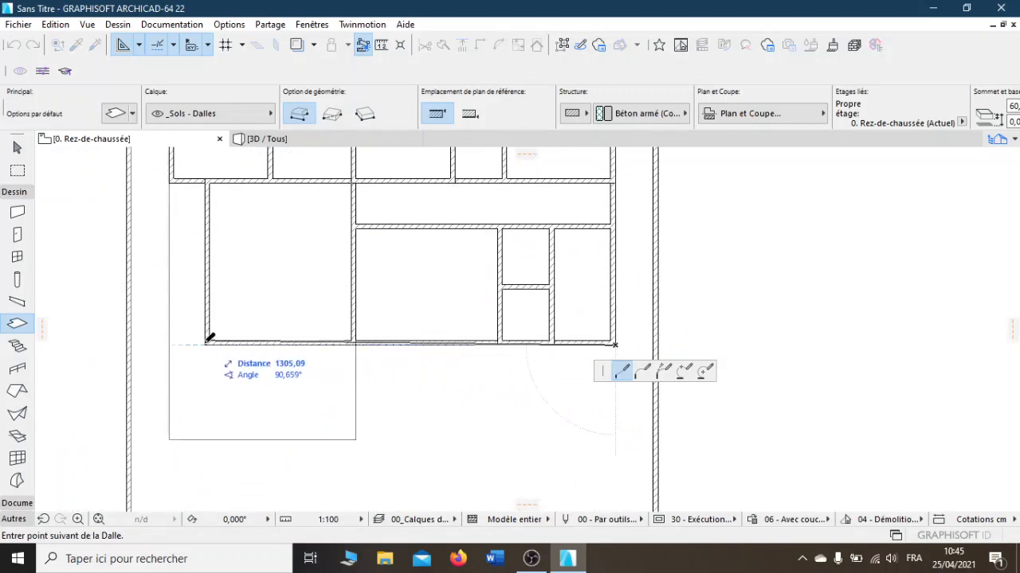
scroll(206, 338, "up", 3)
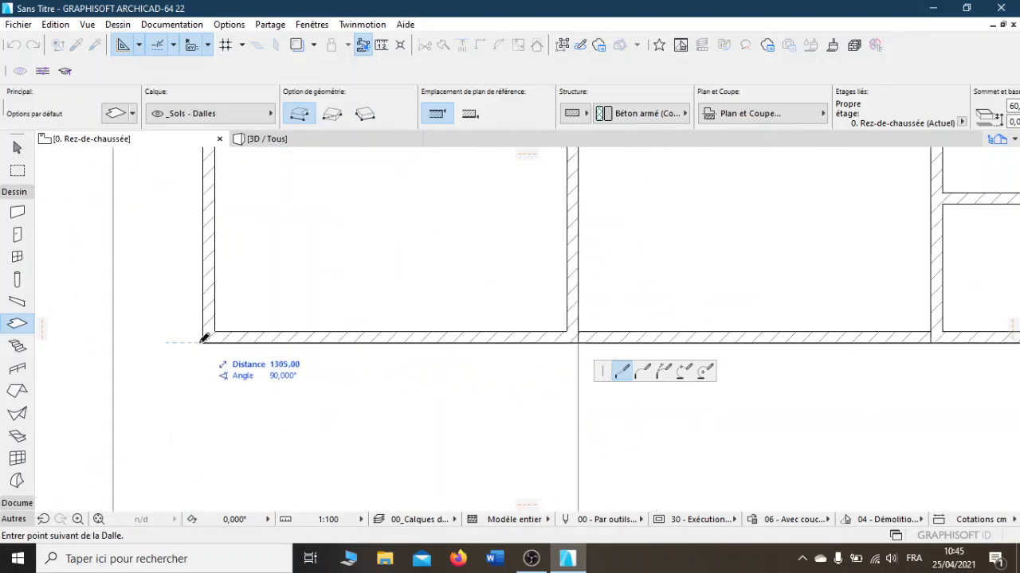
left_click(203, 342)
Step: Trace the slab outline up the left exterior wall, around the 115 cm recess, and close it at the starting corner
scroll(214, 262, "down", 3)
middle_click_drag(215, 259, 288, 498)
scroll(284, 378, "up", 3)
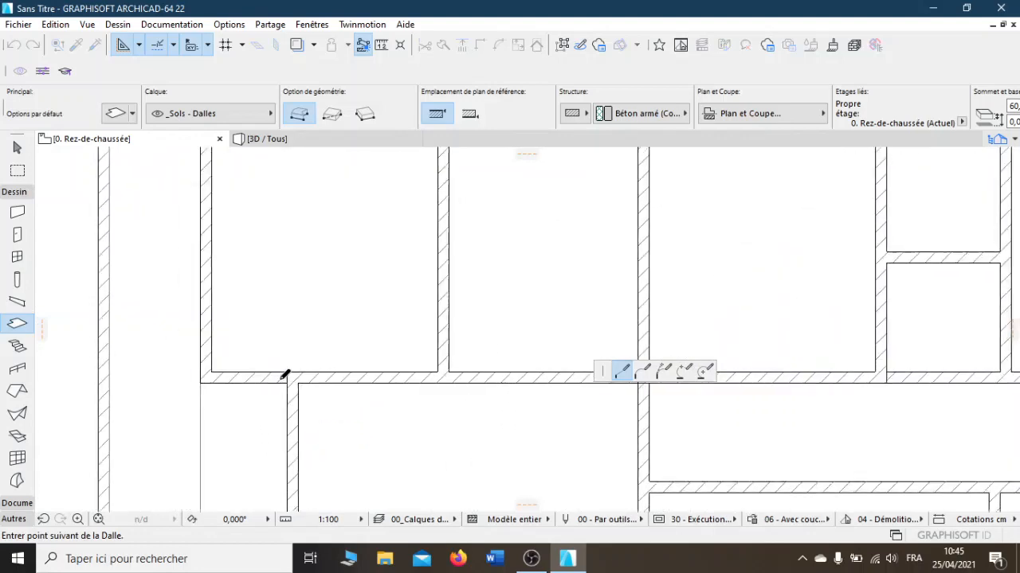
left_click(288, 383)
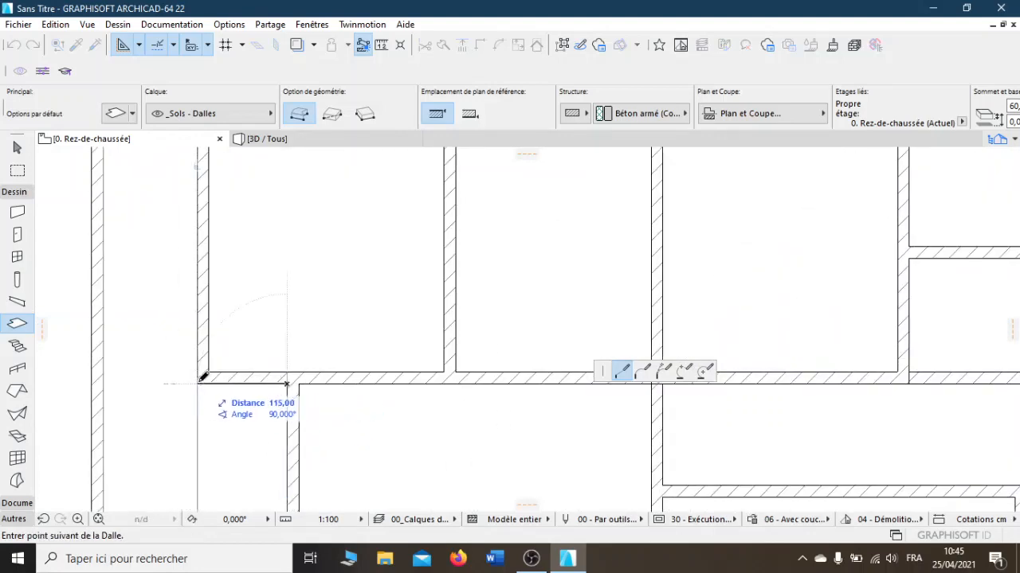
middle_click_drag(204, 231, 223, 399)
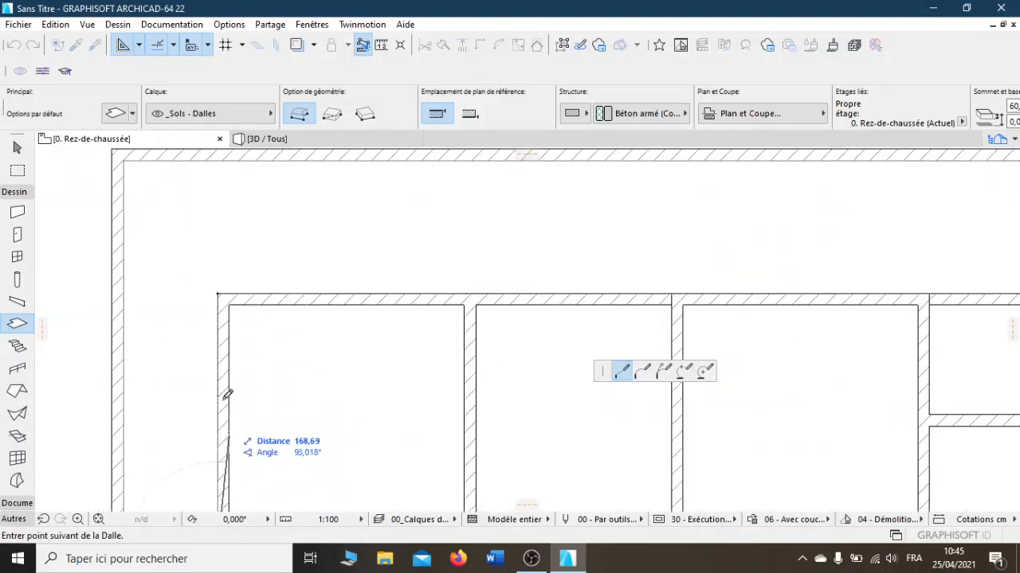
left_click(219, 294)
scroll(219, 292, "down", 5)
Step: Examine the slab beneath the house and the surrounding enclosure walls from several angles in 3D
left_click(308, 142)
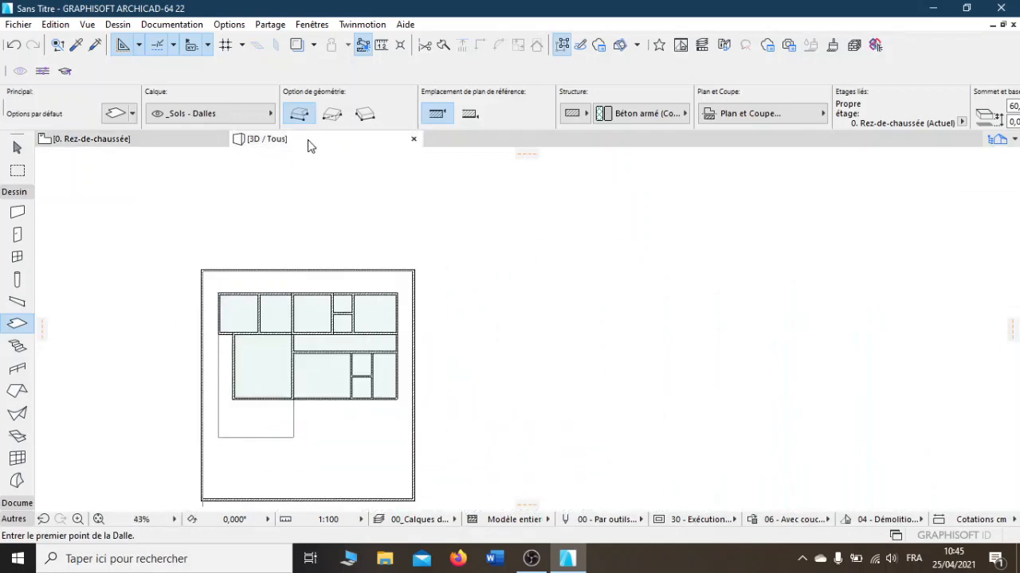
scroll(375, 400, "up", 4)
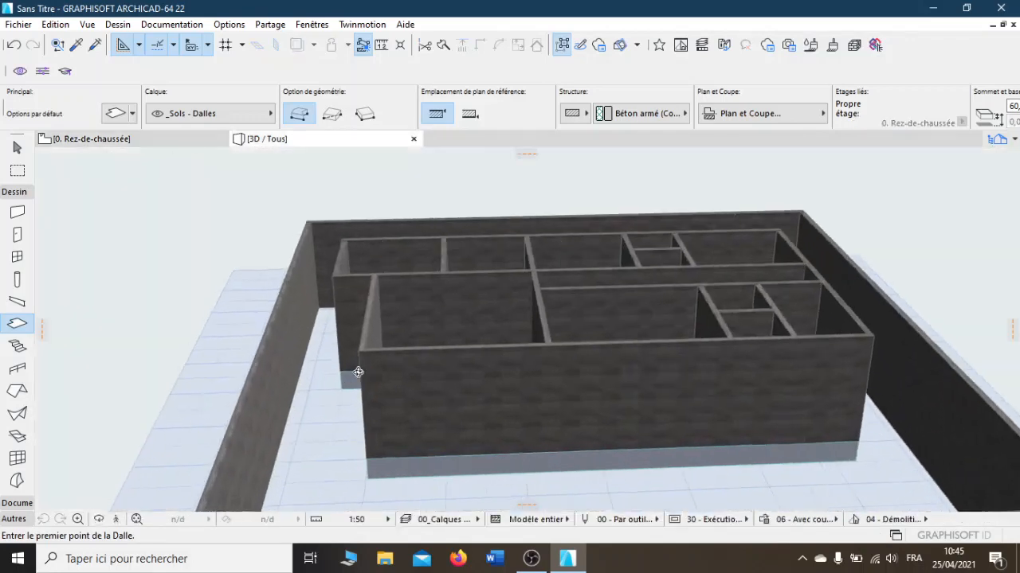
left_click_drag(357, 375, 453, 370)
scroll(453, 370, "down", 8)
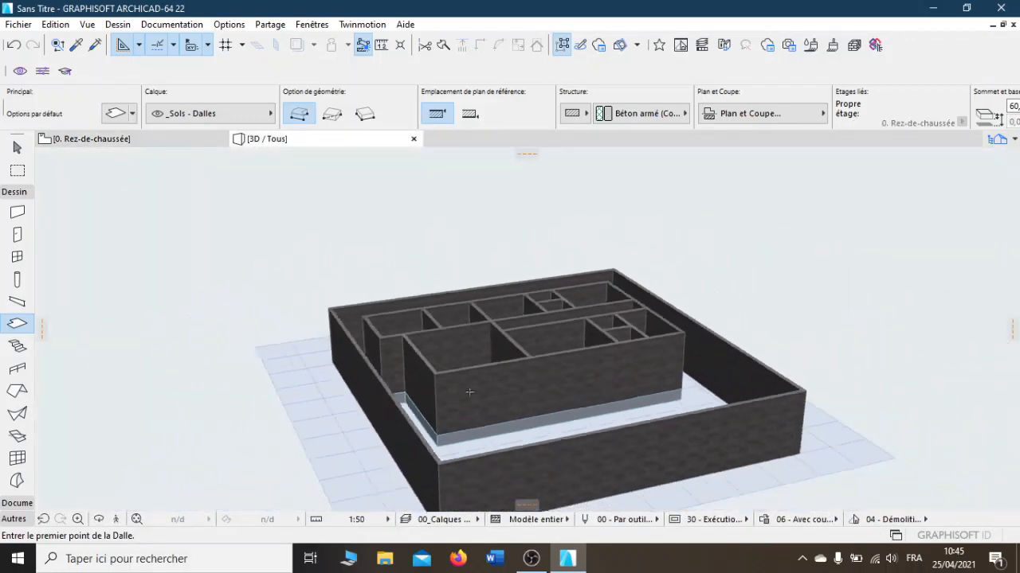
left_click(98, 520)
left_click_drag(353, 348, 544, 269)
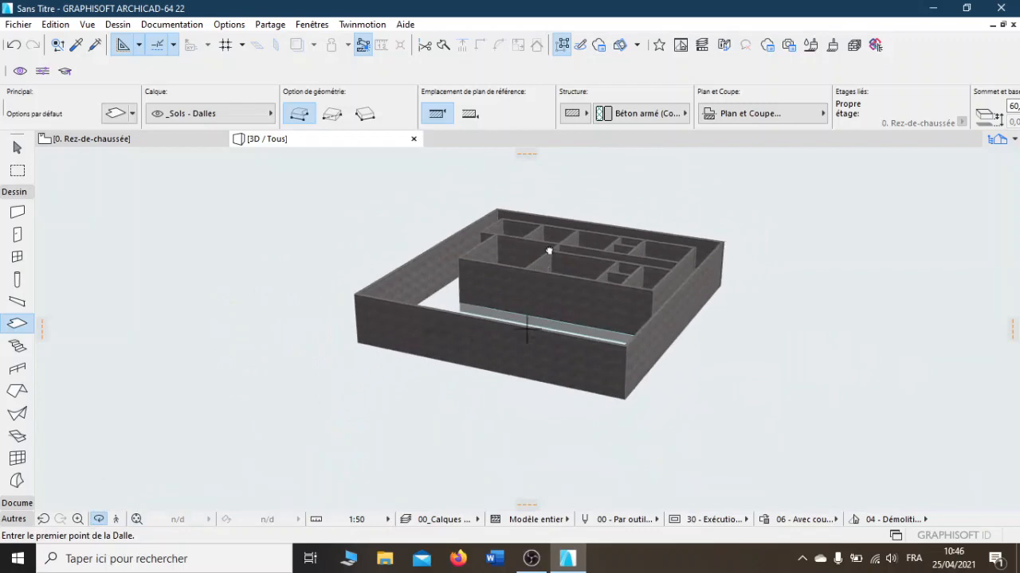
scroll(455, 305, "up", 5)
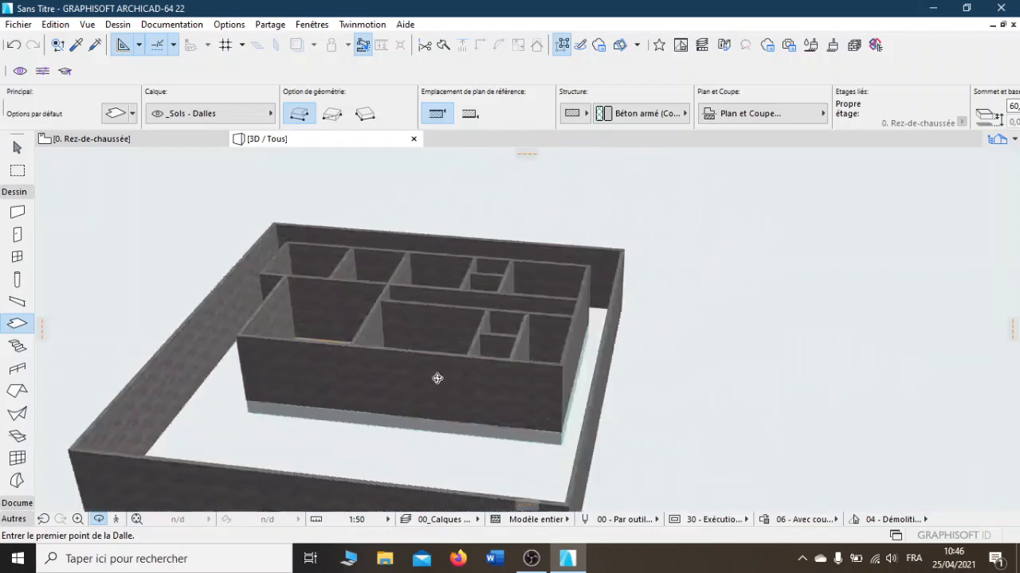
left_click_drag(438, 379, 409, 360)
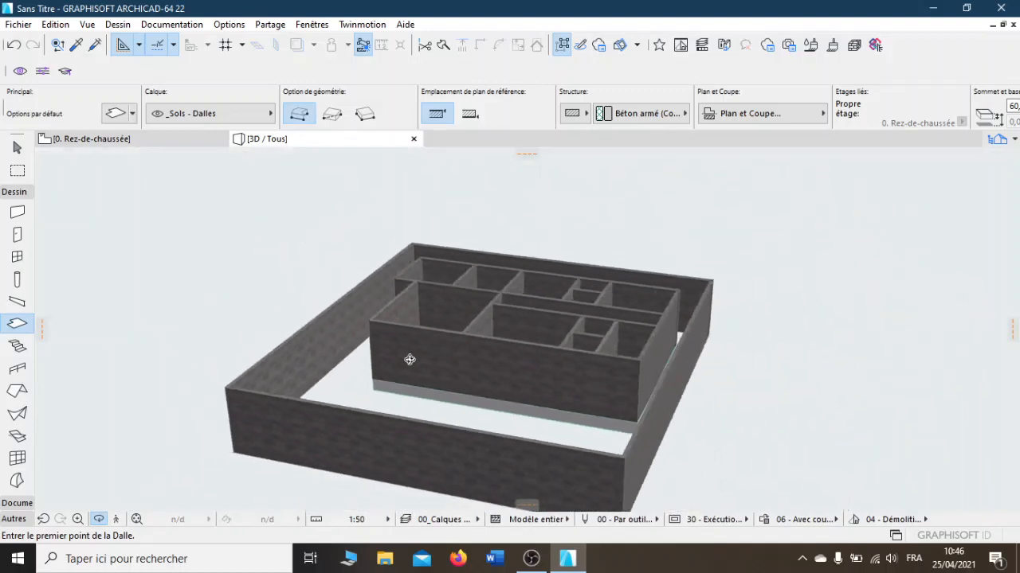
scroll(410, 360, "down", 2)
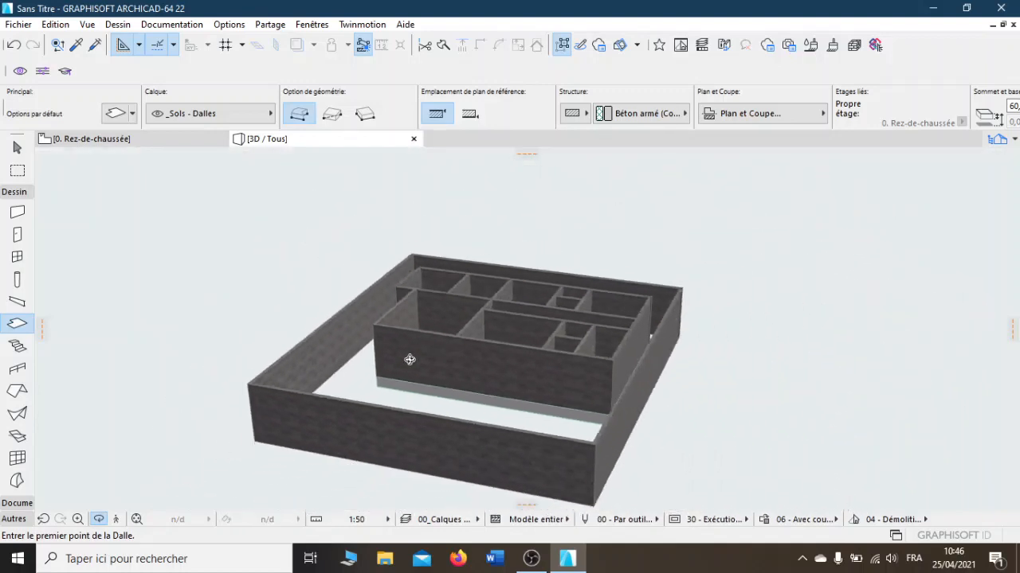
left_click(99, 520)
Step: Set the height of all four enclosure walls to 40 cm in the ground-floor plan
left_click(111, 144)
scroll(215, 289, "up", 2)
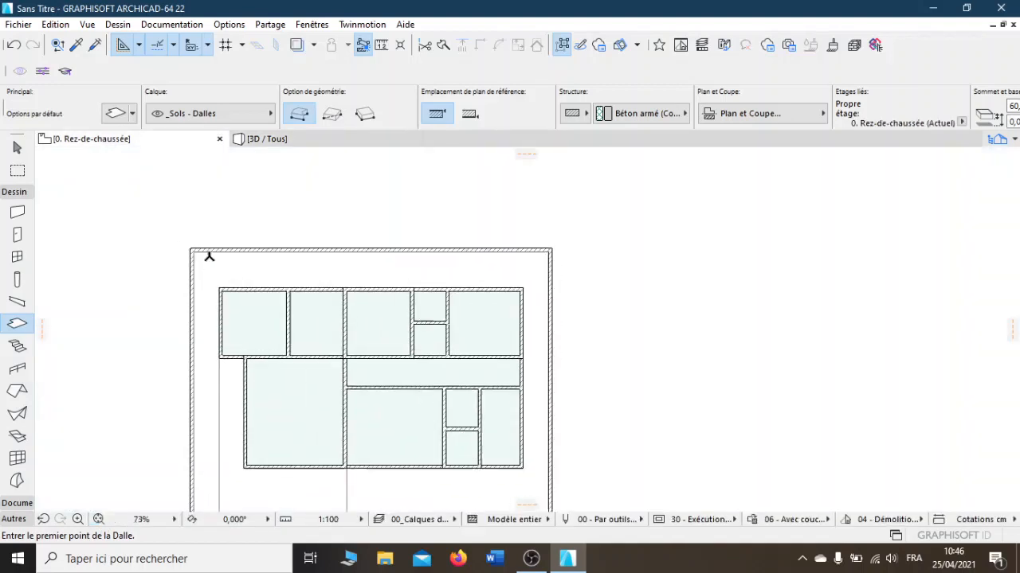
left_click(207, 250, "shift")
left_click(193, 267, "shift")
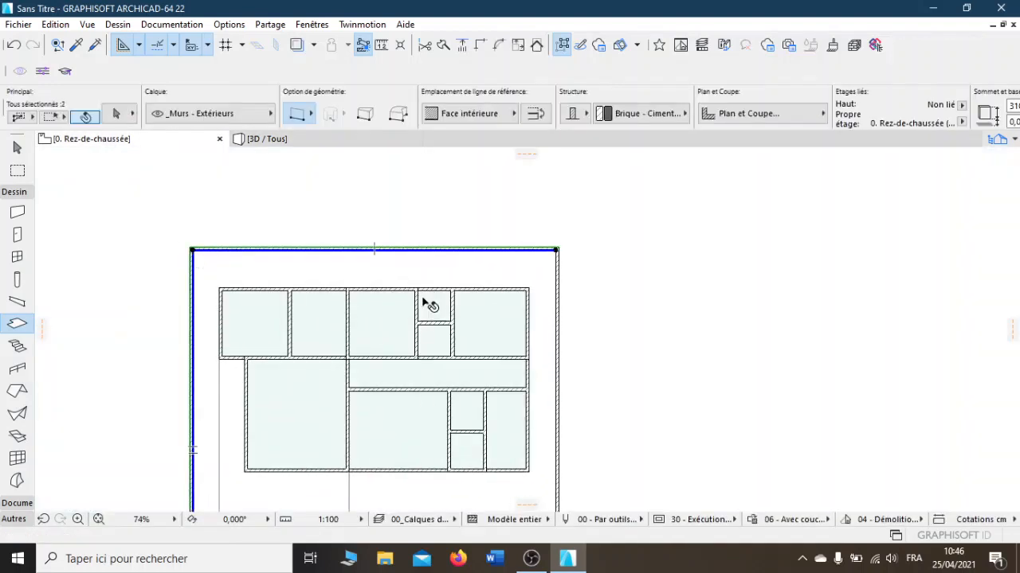
left_click(558, 303, "shift")
scroll(467, 398, "down", 5)
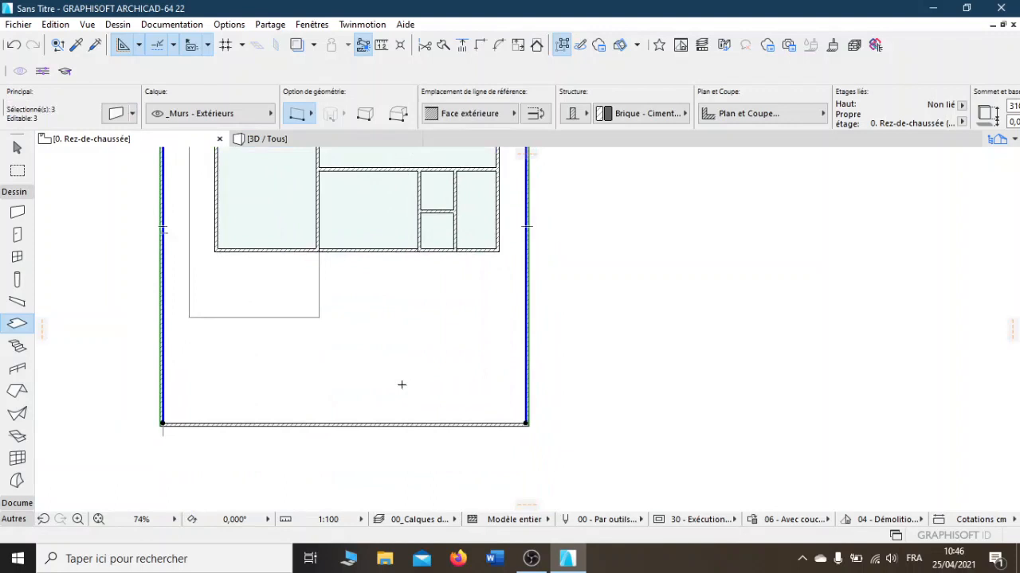
left_click(401, 429, "shift")
scroll(637, 111, "down", 5)
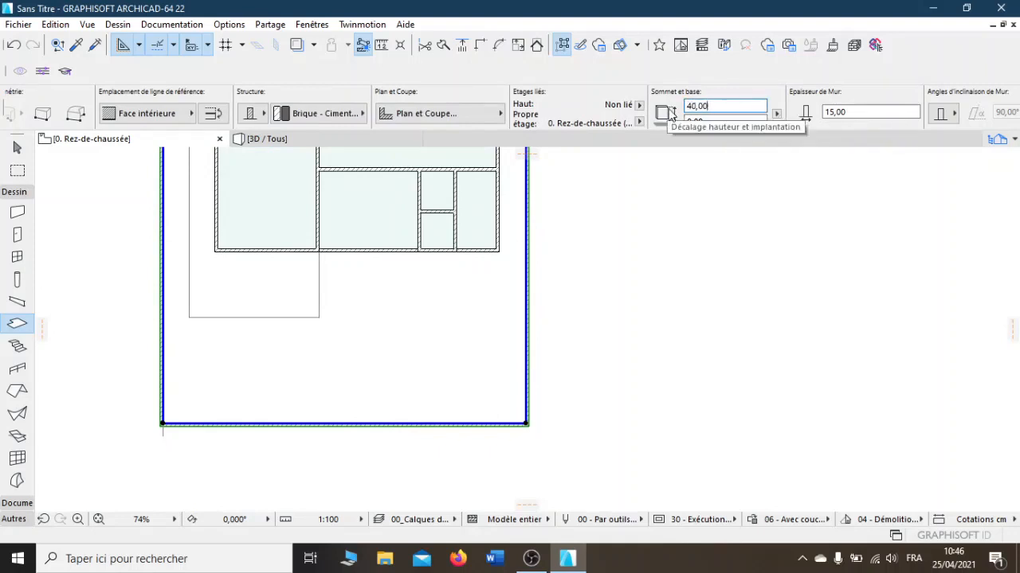
left_click(721, 122)
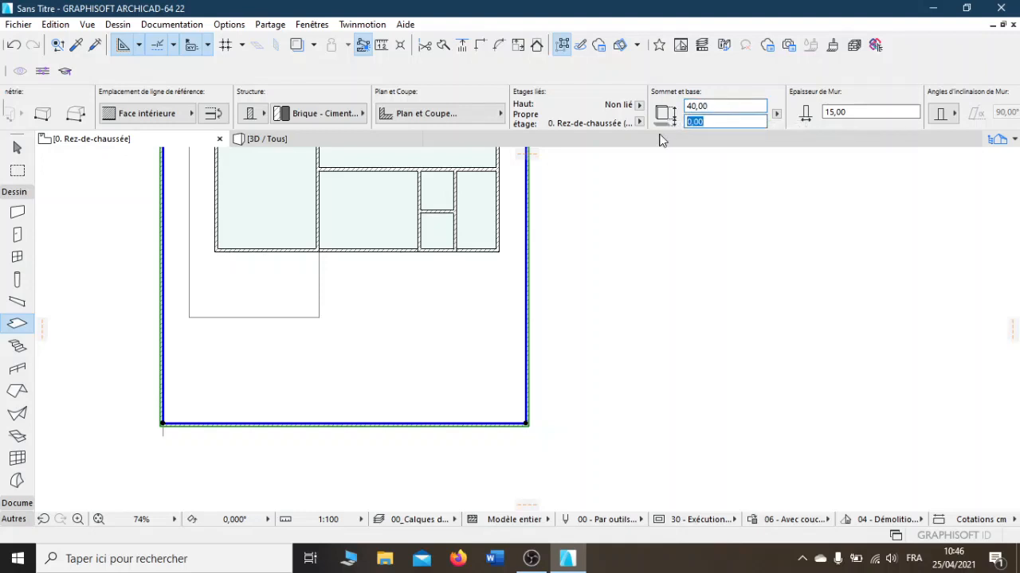
key("Escape")
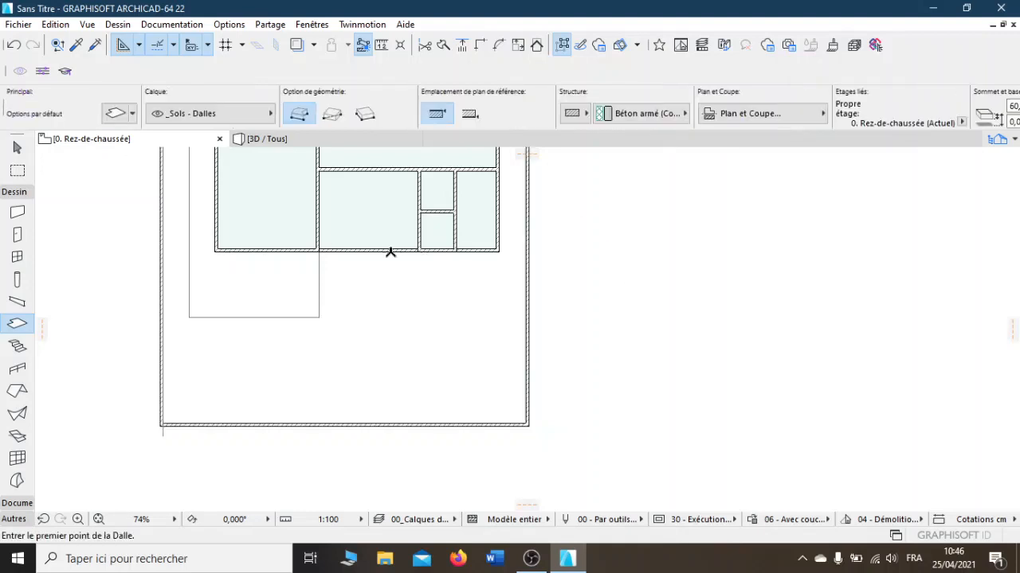
Step: Examine the enclosure's height against the house in 3D and return to the lower-left area of the ground-floor plan
left_click(272, 141)
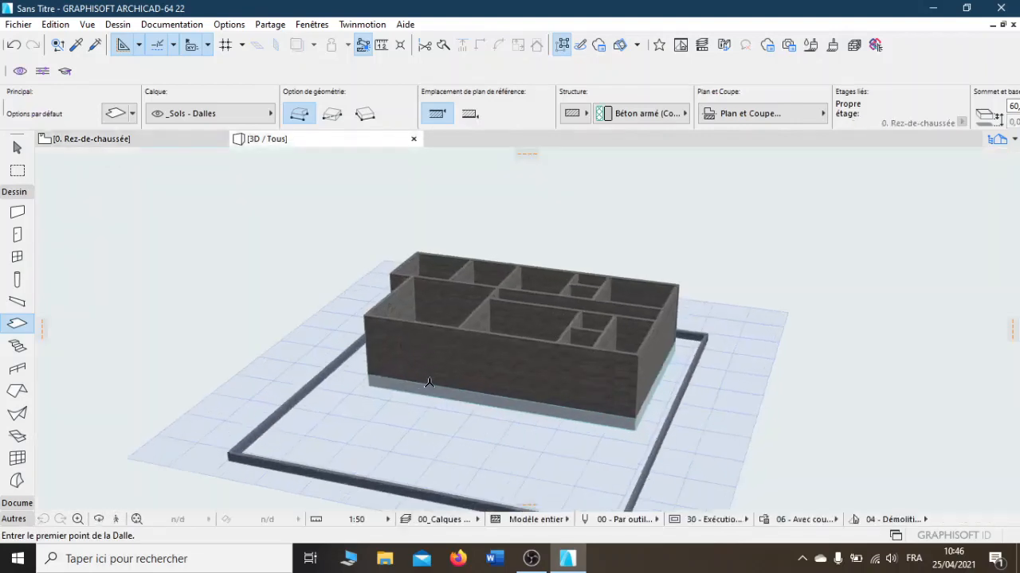
scroll(402, 380, "up", 3)
middle_click_drag(360, 373, 504, 390, "shift")
scroll(490, 352, "down", 3)
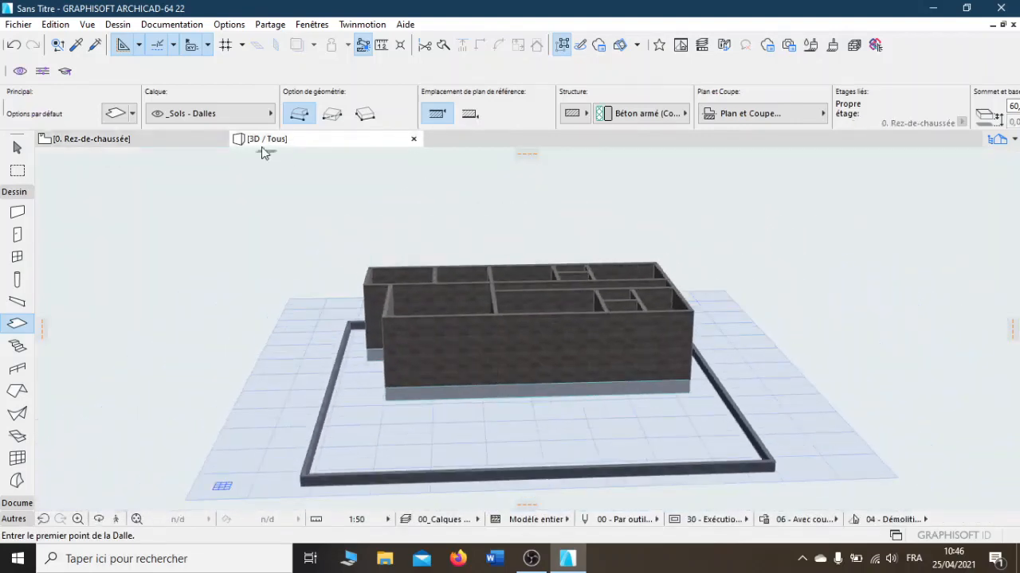
left_click(91, 139)
scroll(377, 285, "down", 3)
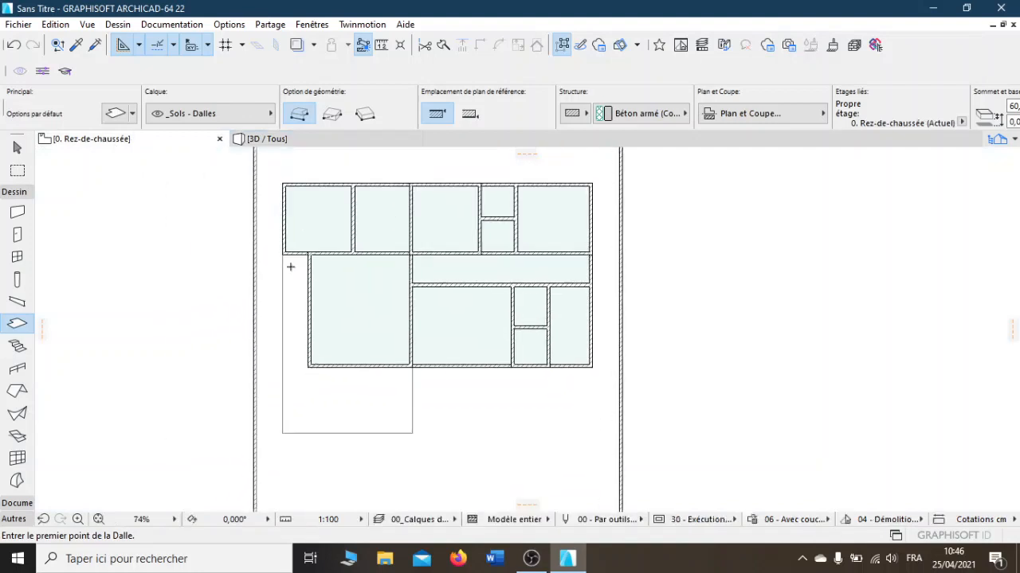
scroll(294, 303, "up", 3)
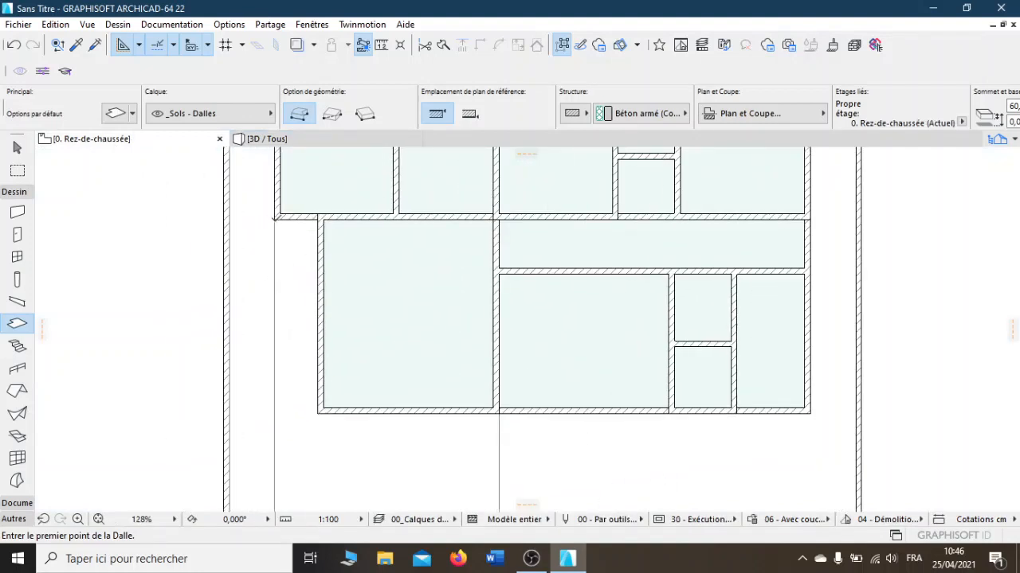
left_click(275, 219)
middle_click_drag(308, 480, 321, 403)
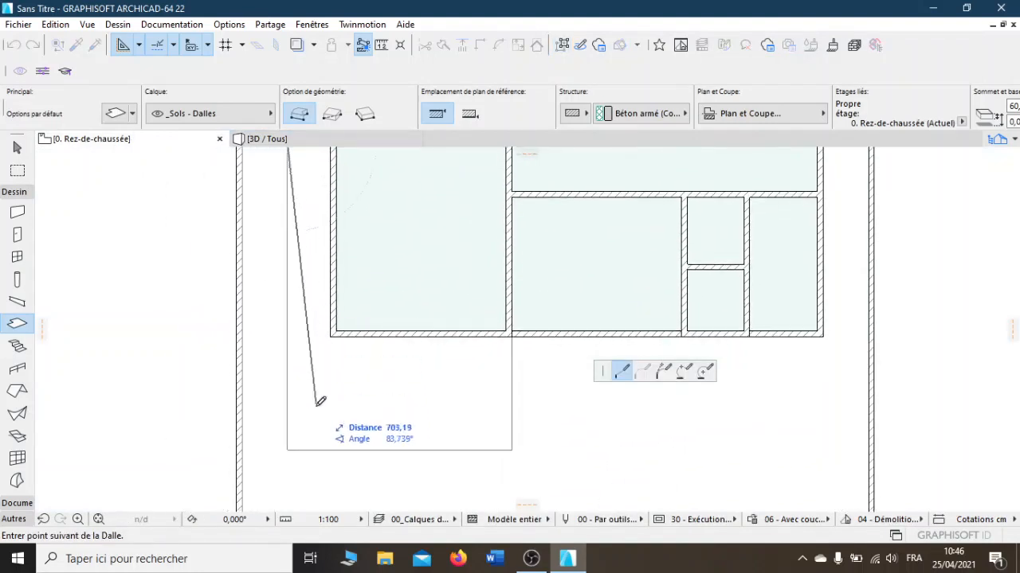
left_click(289, 449)
right_click(402, 374)
left_click(456, 495)
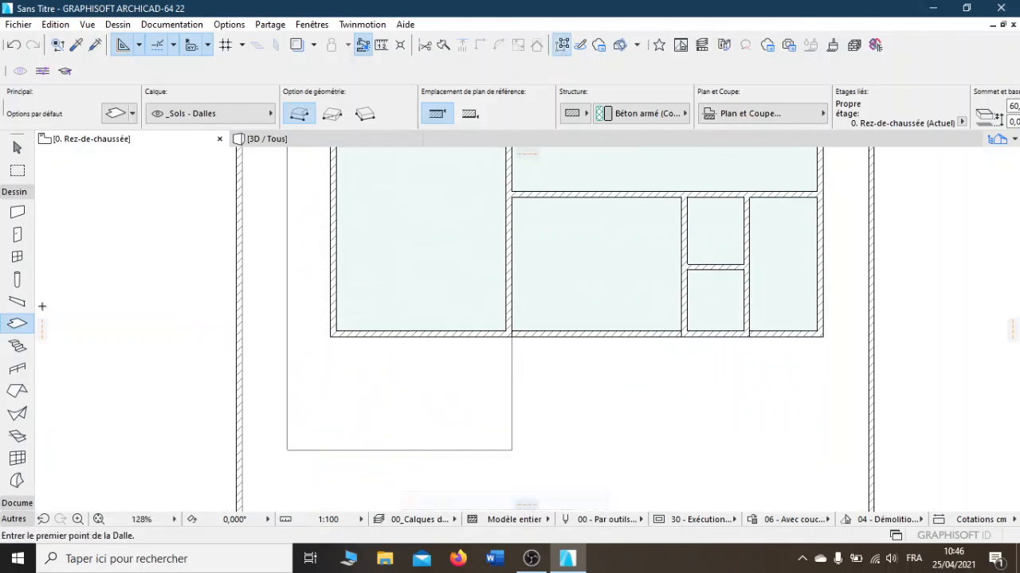
Step: Set the default top surface for new slabs to Sol - Parquet Zebrano
double_click(17, 325)
left_click(446, 318)
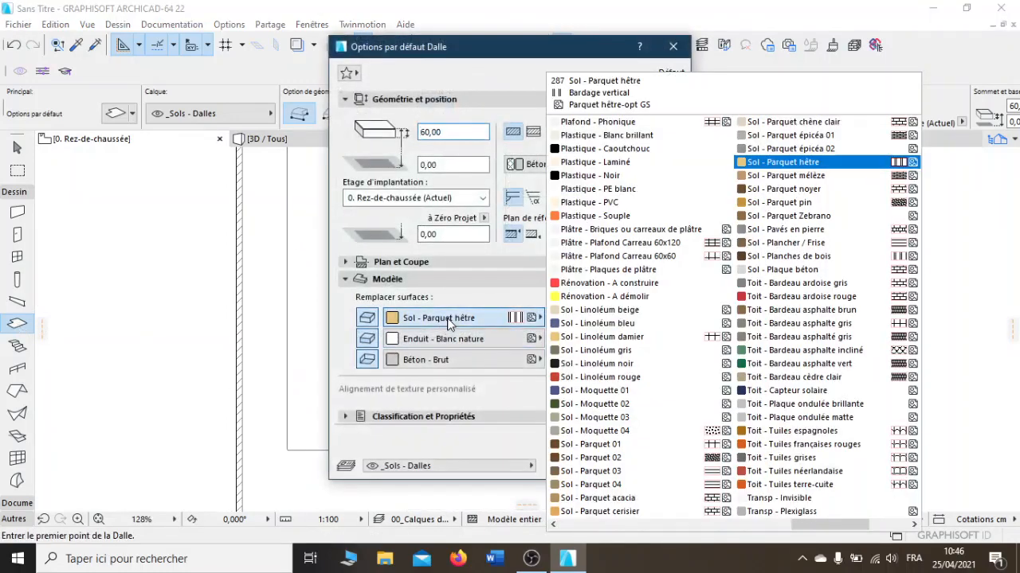
scroll(826, 410, "down", 1)
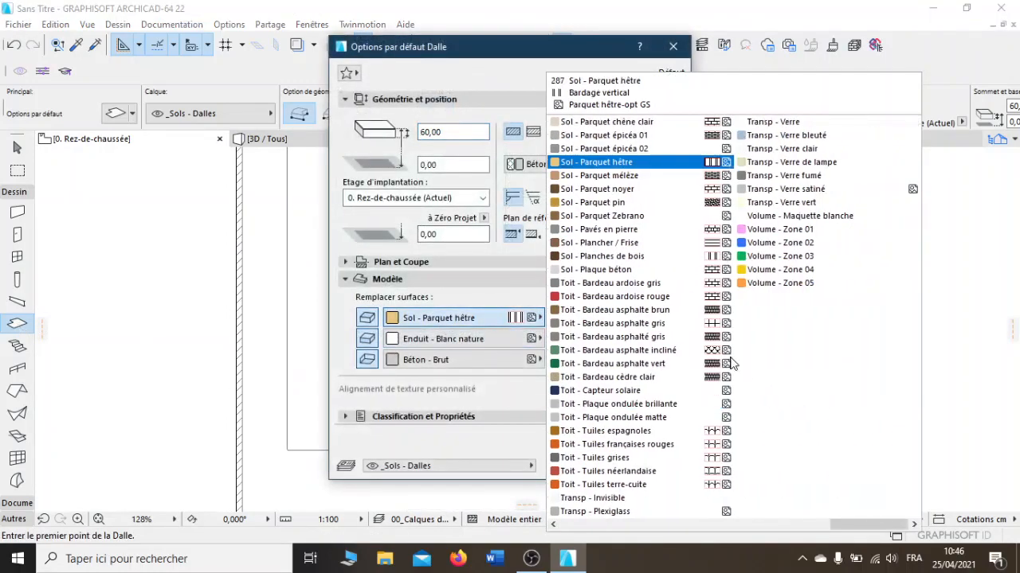
left_click(641, 219)
left_click(652, 465)
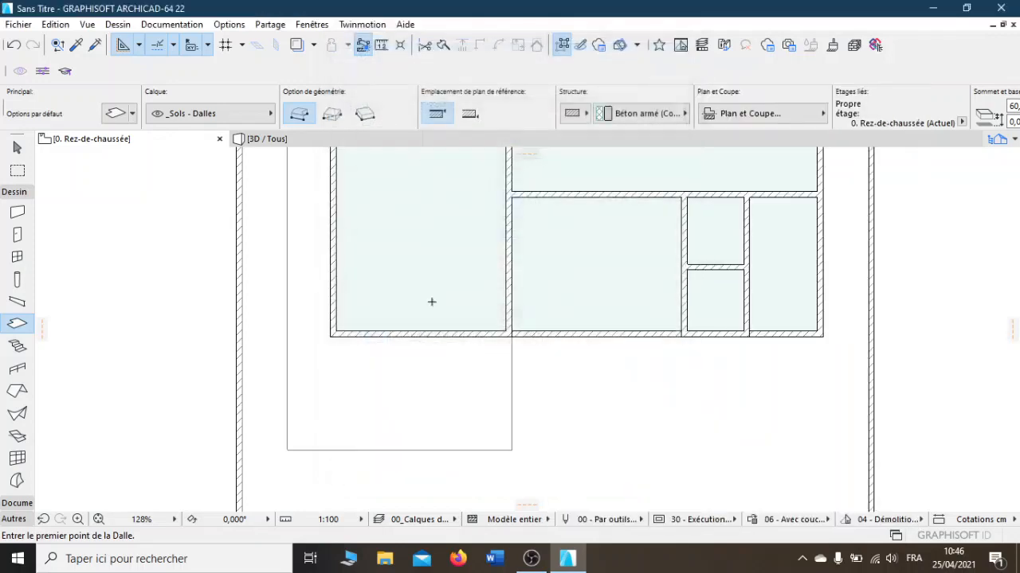
Step: Trace an L-shaped terrace slab along the drawn outline and the house's exterior walls at its lower-left corner, and close the contour
left_click(329, 257)
middle_click_drag(326, 386, 307, 223)
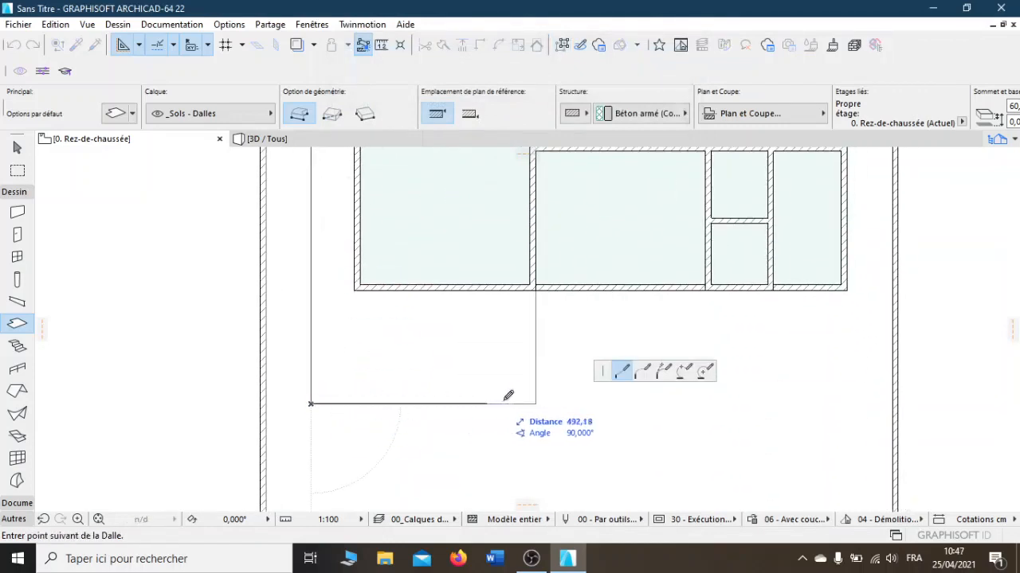
left_click(535, 403)
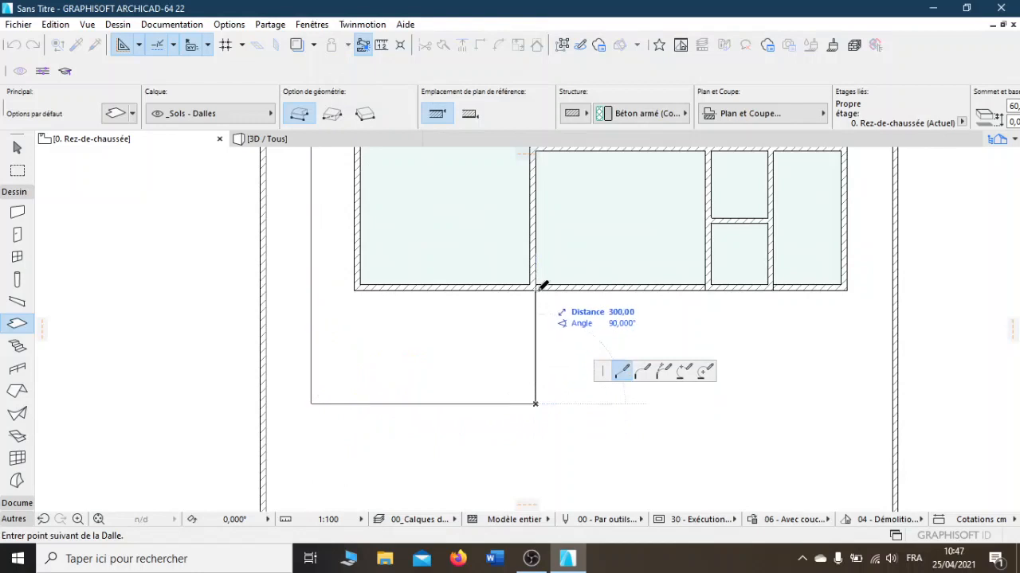
middle_click_drag(357, 285, 410, 489)
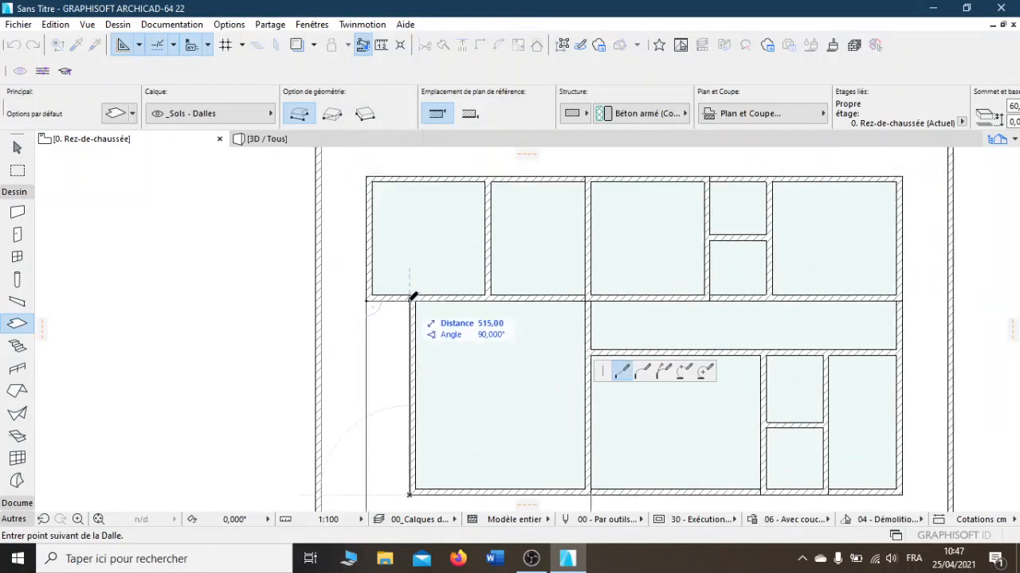
left_click(370, 298)
scroll(370, 298, "down", 5)
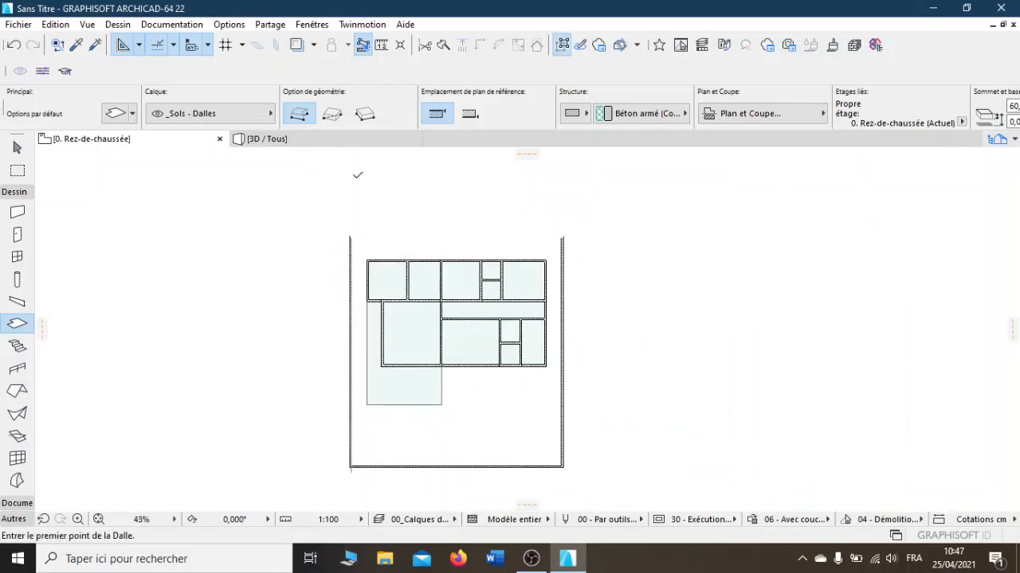
Step: Examine the new parquet terrace slab against the house from several angles in 3D
left_click(267, 139)
scroll(468, 353, "up", 10)
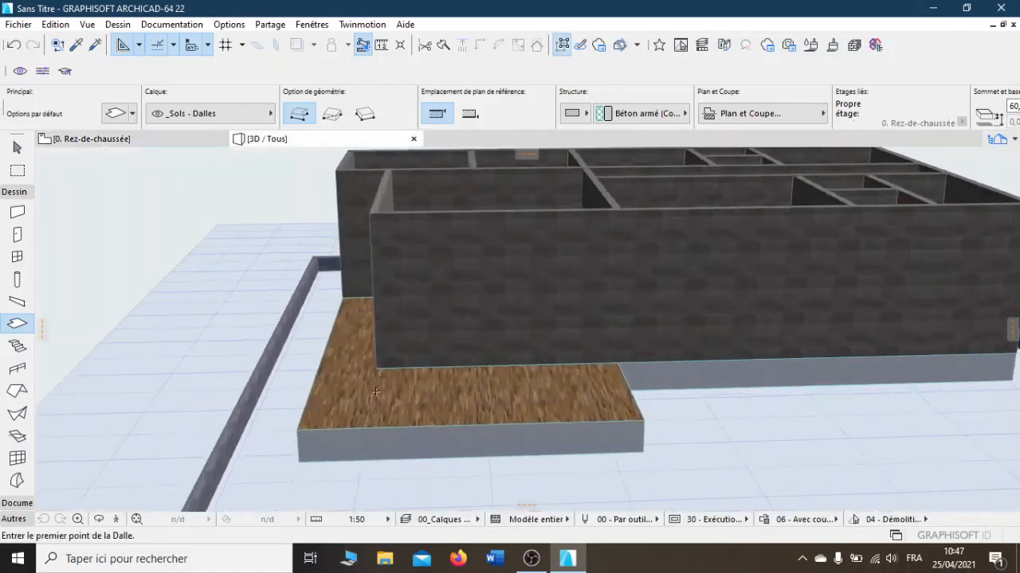
middle_click_drag(345, 372, 478, 216, "shift")
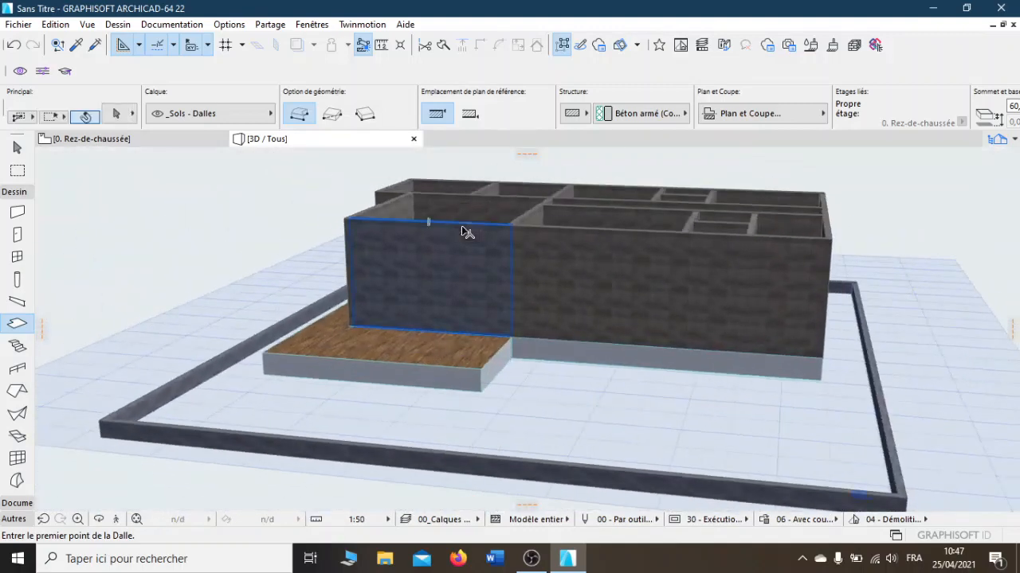
middle_click_drag(291, 200, 502, 275, "shift")
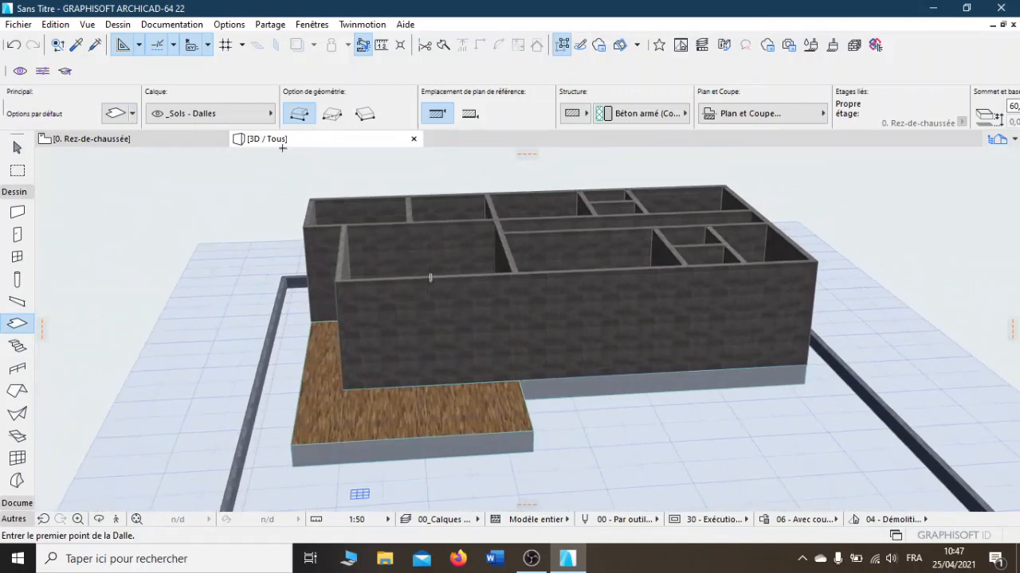
Step: Try to select the house's exterior walls one by one around the building in 3D
left_click(16, 149)
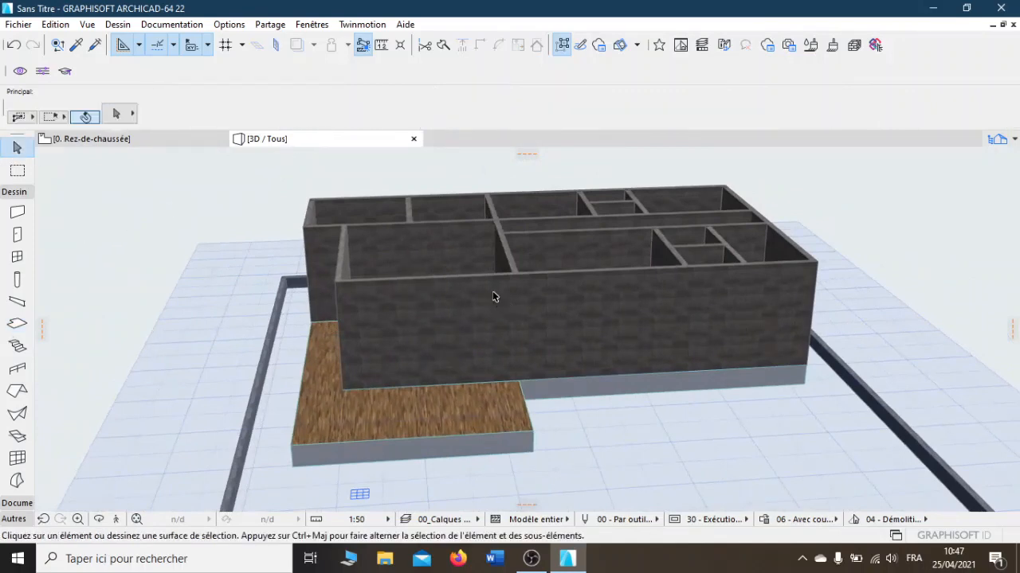
mouse_move(494, 296)
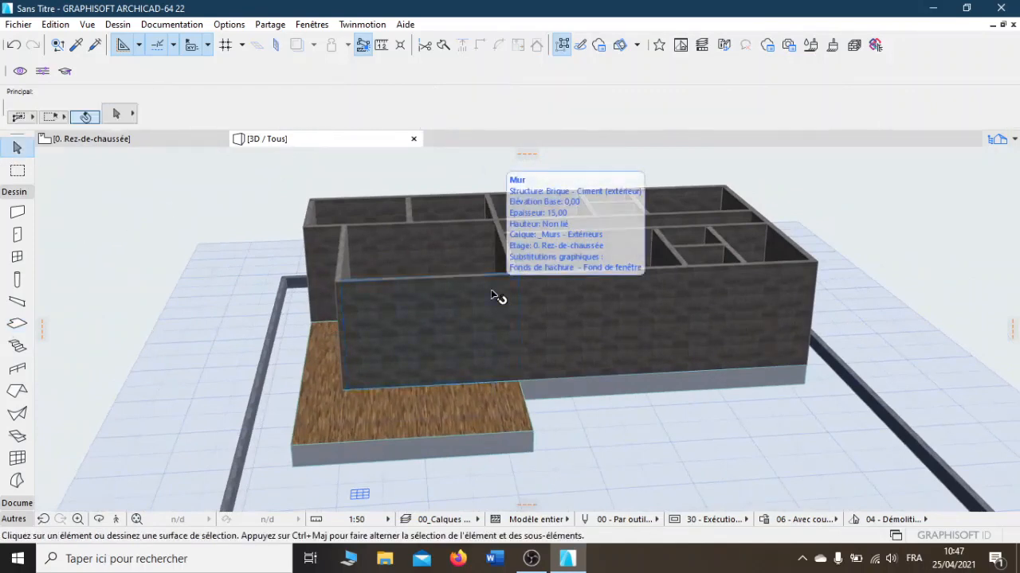
left_click(493, 296)
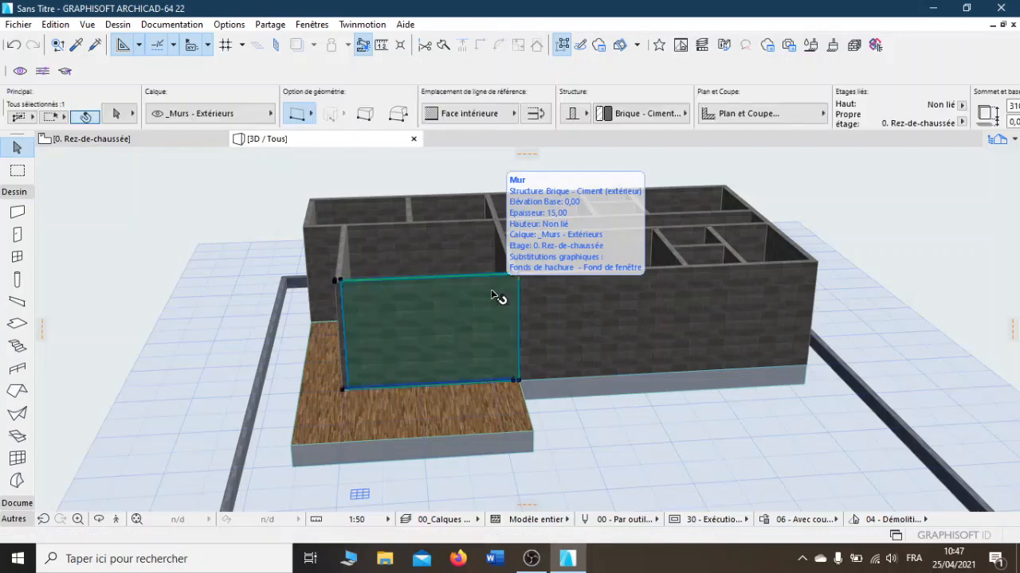
left_click(607, 311, "shift")
left_click(733, 302, "shift")
left_click(783, 292, "shift")
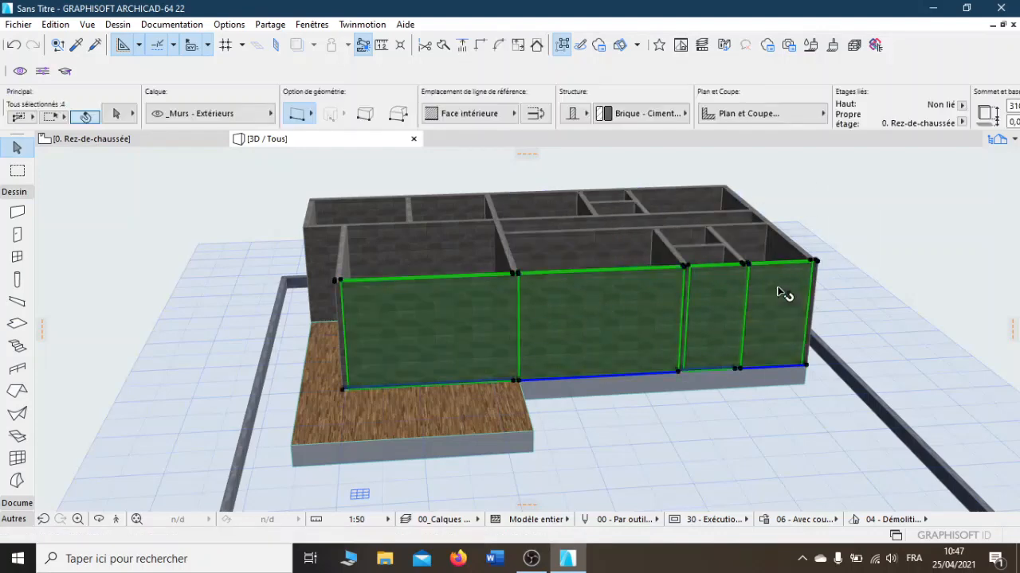
middle_click_drag(786, 292, 804, 342, "shift")
left_click(828, 350, "shift")
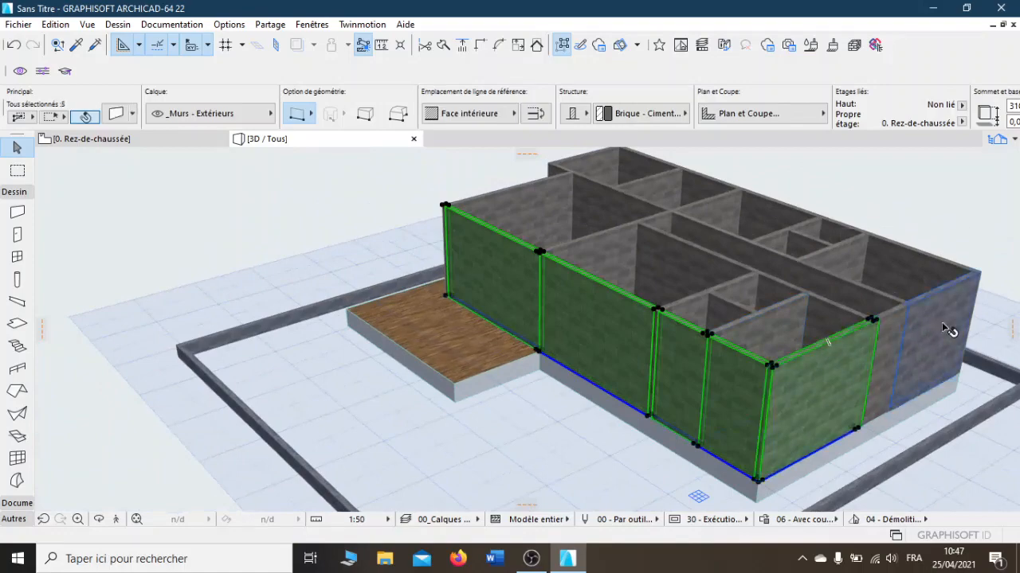
left_click(916, 343, "shift")
middle_click_drag(886, 315, 662, 364, "shift")
left_click(736, 362, "shift")
middle_click_drag(732, 326, 337, 380, "shift")
left_click(297, 223)
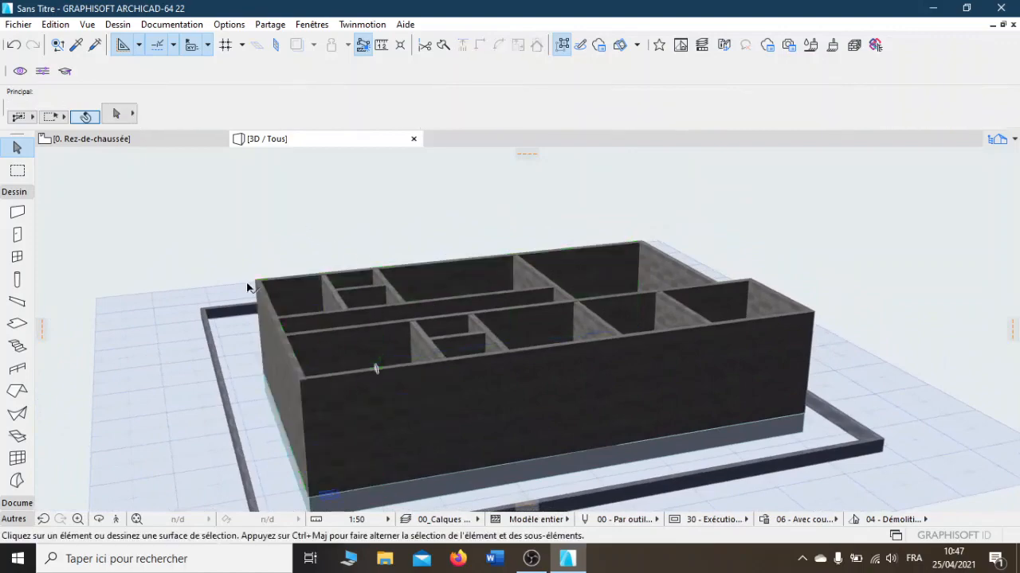
middle_click_drag(246, 281, 996, 290, "shift")
scroll(433, 347, "down", 2)
Step: Select the house's exterior walls in the ground-floor plan, from the lower-right segments around the right, upper and left sides
left_click(95, 140)
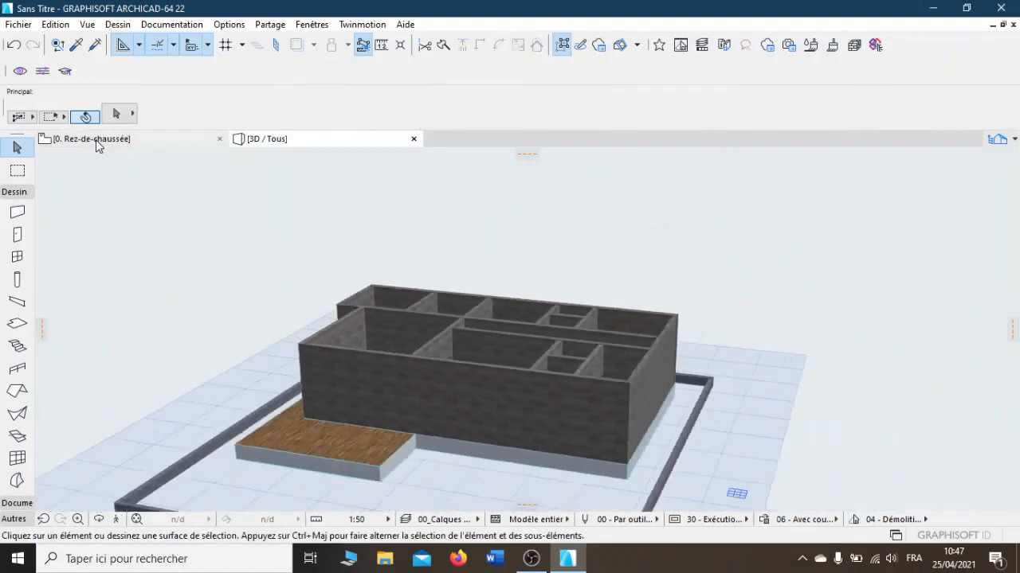
scroll(467, 359, "up", 3)
scroll(469, 363, "up", 2)
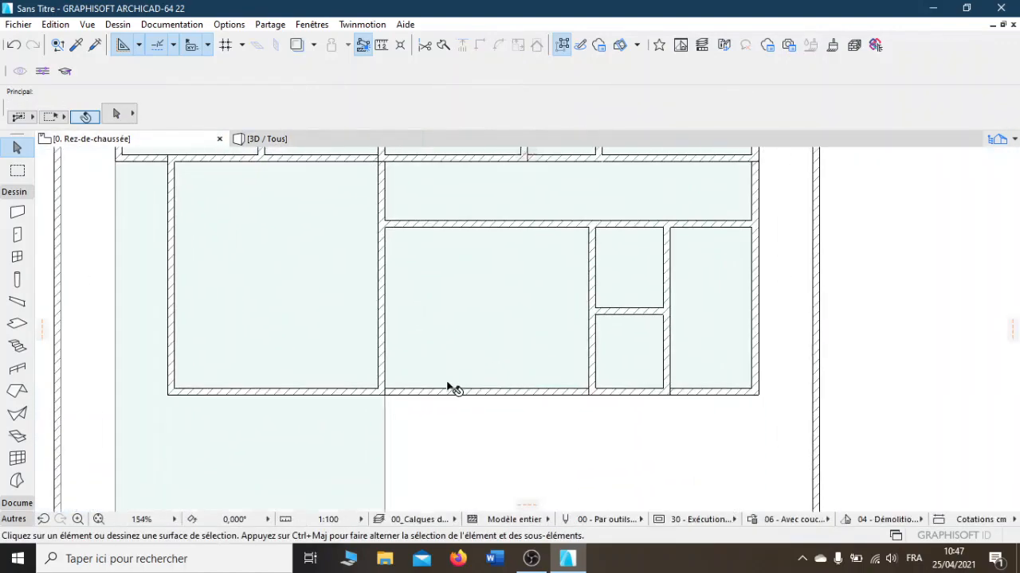
left_click(456, 393)
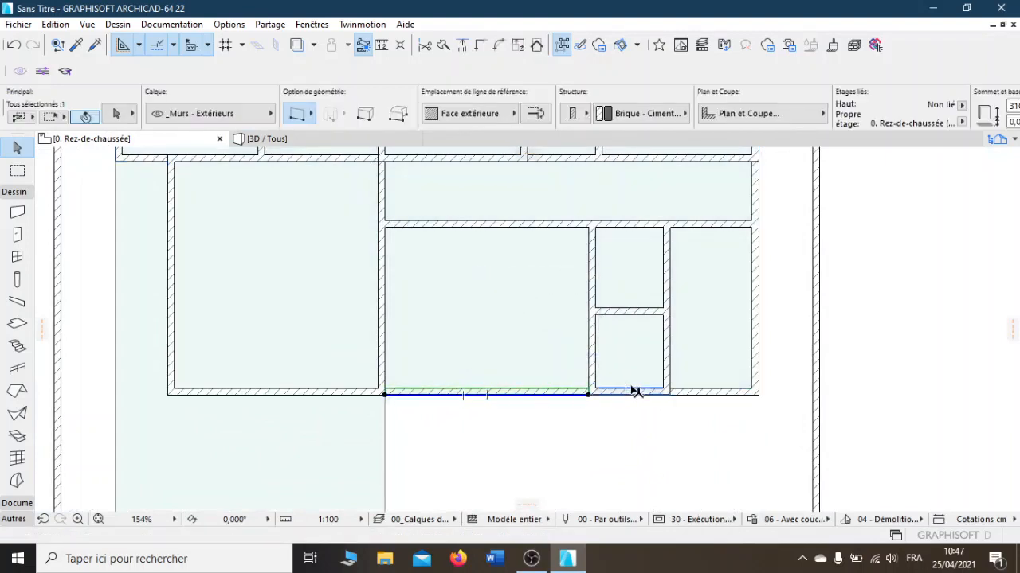
left_click(758, 351, "shift")
scroll(760, 353, "down", 3)
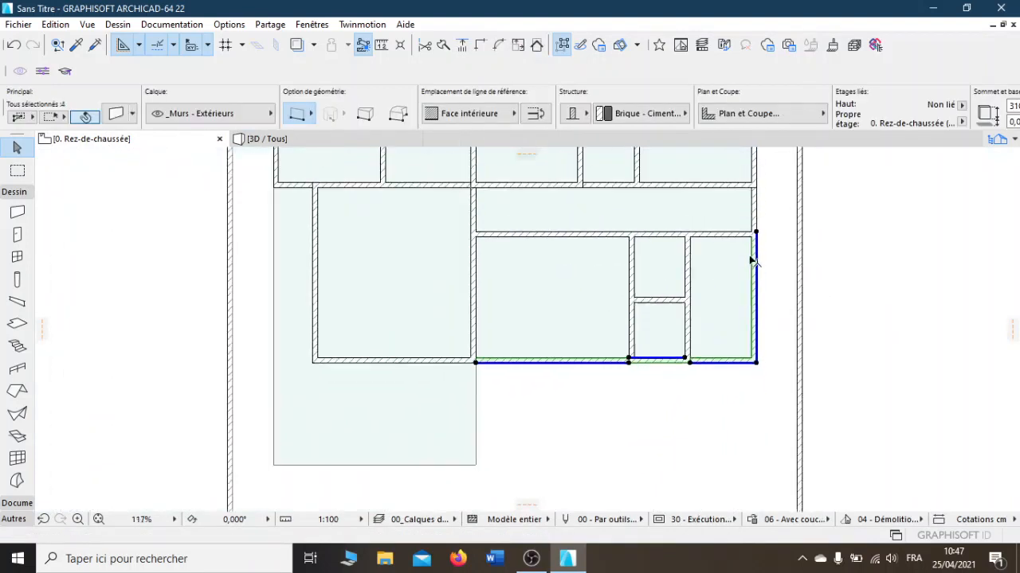
middle_click_drag(755, 224, 752, 332)
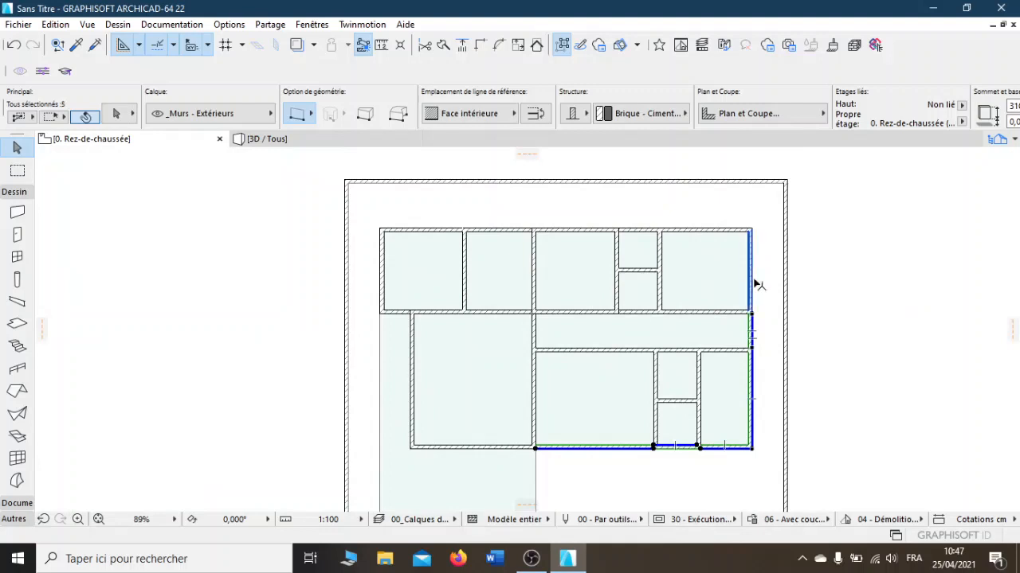
left_click(612, 234, "shift")
left_click(497, 232, "shift")
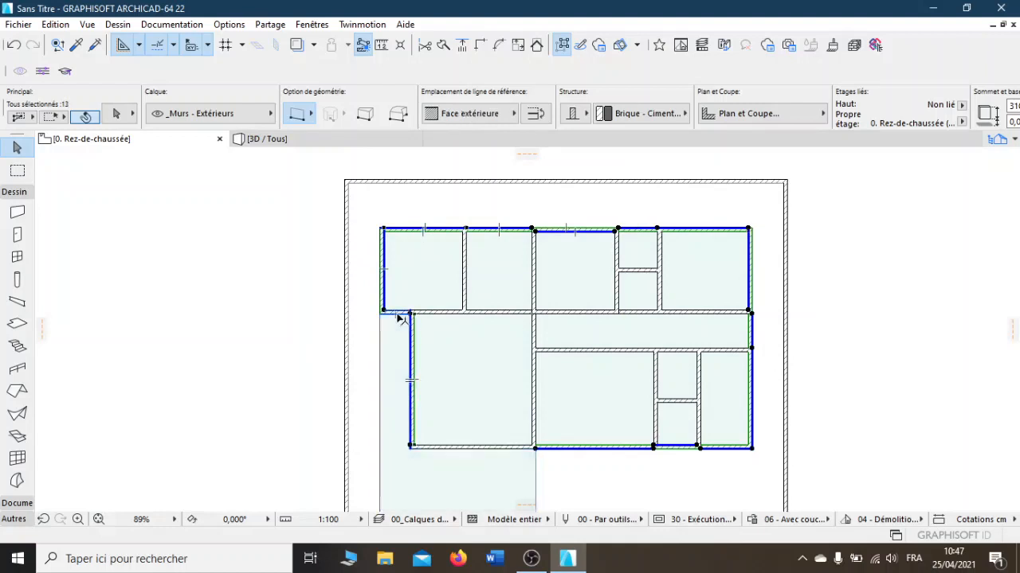
Step: Complete the exterior wall selection with the short recess wall and the lower-left wall, keeping the floor slab out of it
left_click(424, 360, "shift")
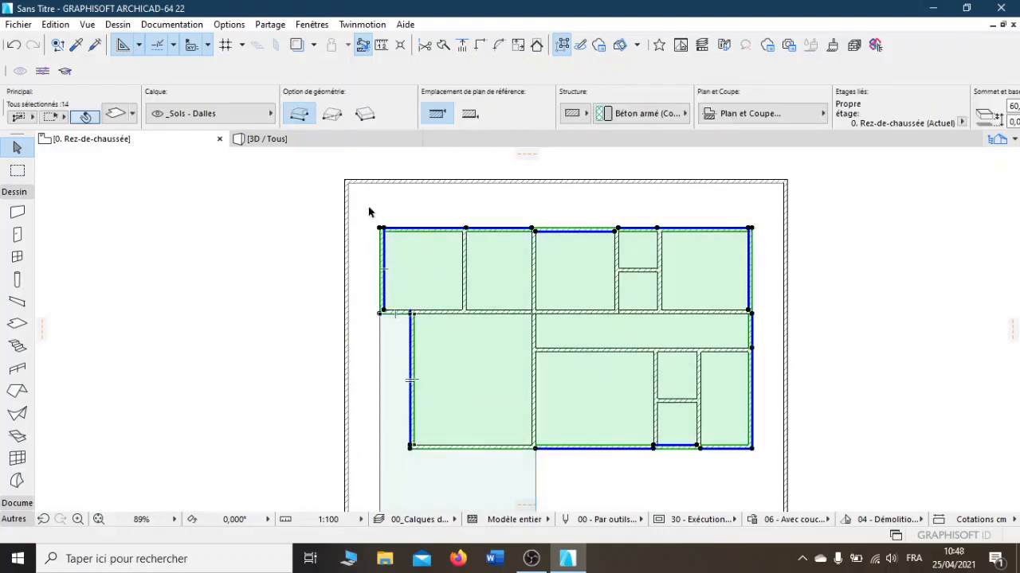
left_click(378, 300, "shift")
scroll(401, 315, "up", 1)
scroll(401, 315, "up", 4)
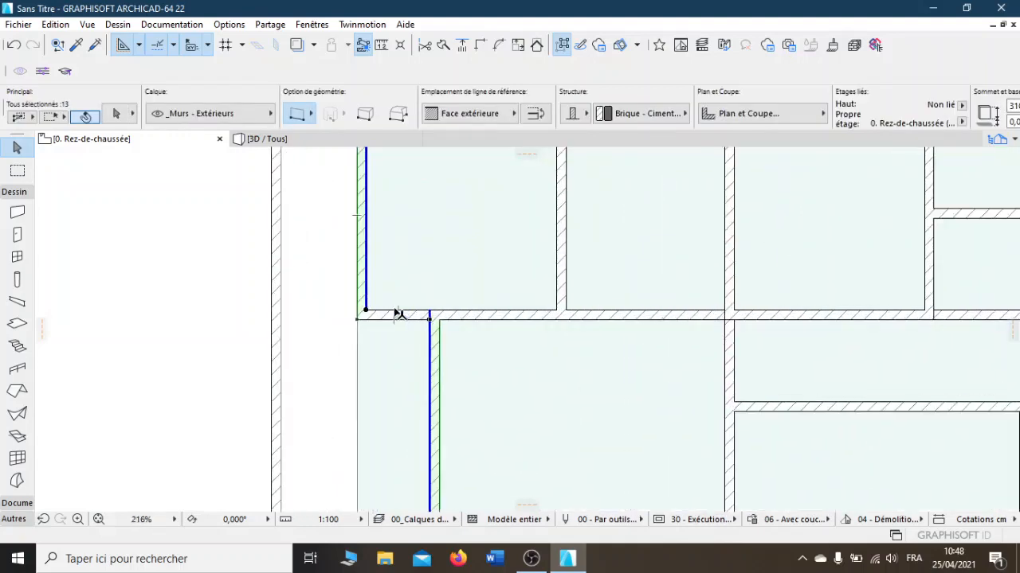
left_click(394, 312, "shift")
scroll(485, 318, "down", 4)
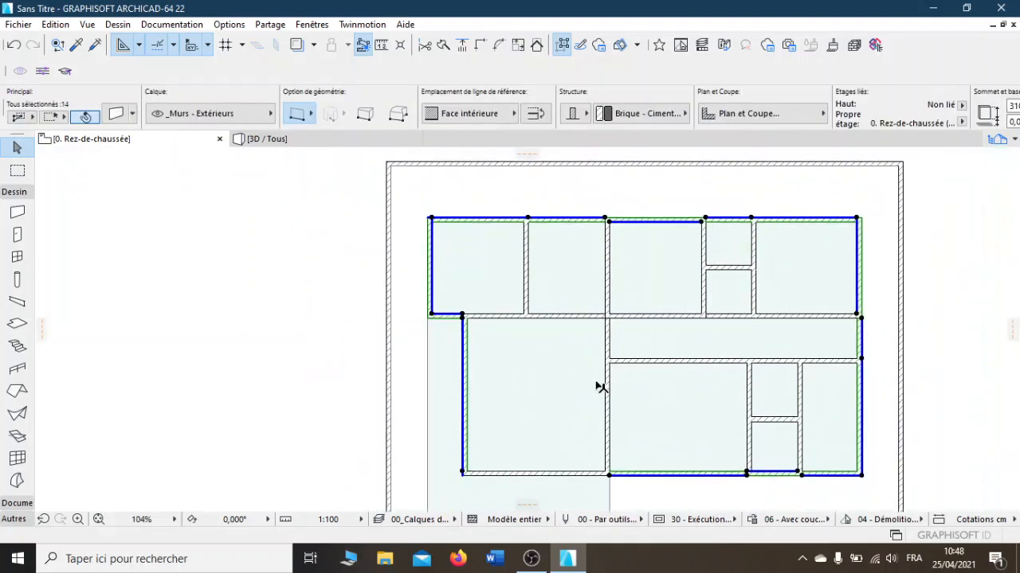
left_click(568, 477, "shift")
middle_click_drag(628, 338, 458, 324)
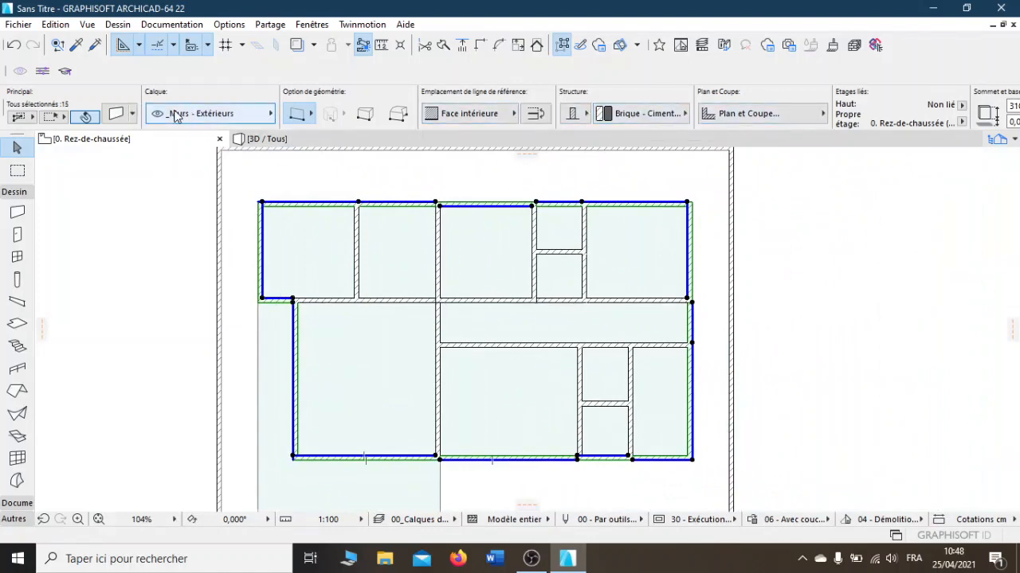
Step: Enable the remaining surface overrides for the selected exterior walls and set their outer surface to Enduit - Jaune nature
key("ctrl+t")
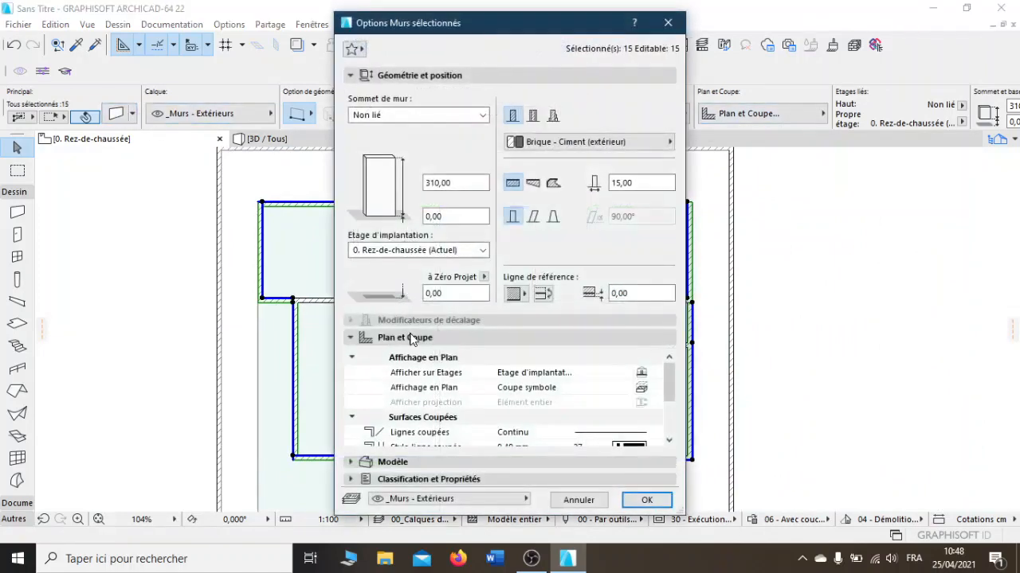
left_click(402, 462)
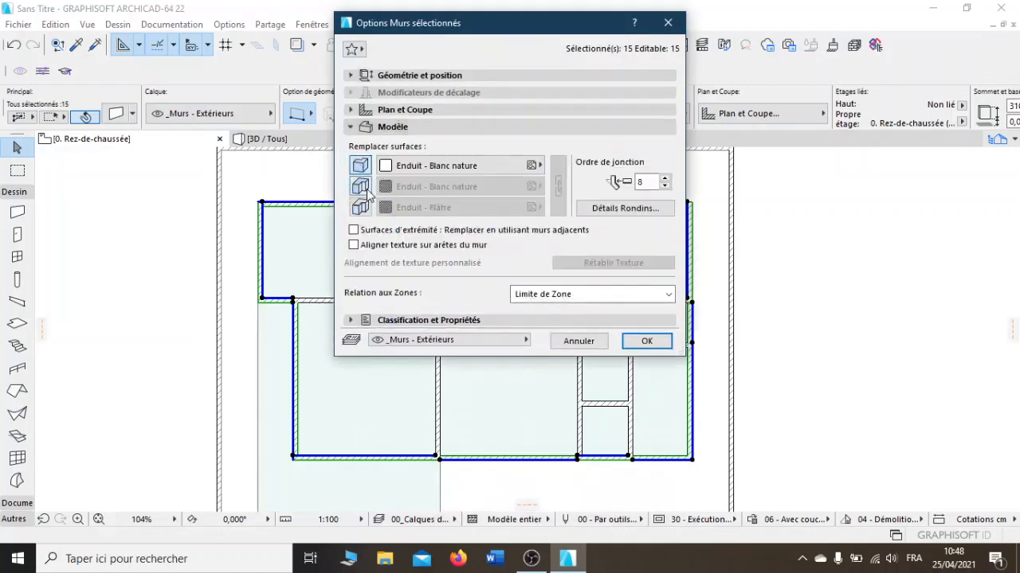
left_click(365, 189)
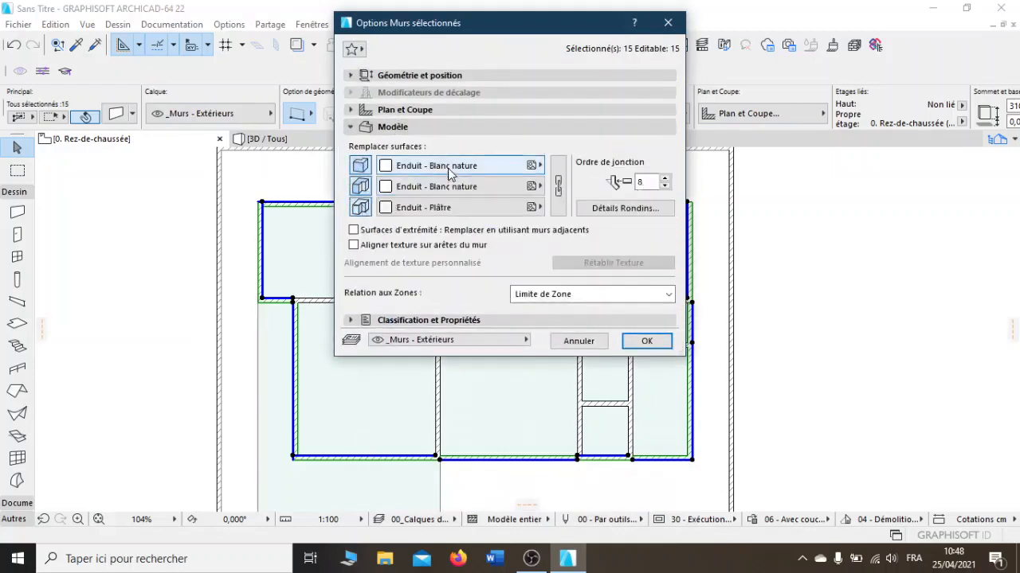
left_click(450, 173)
left_click(800, 318)
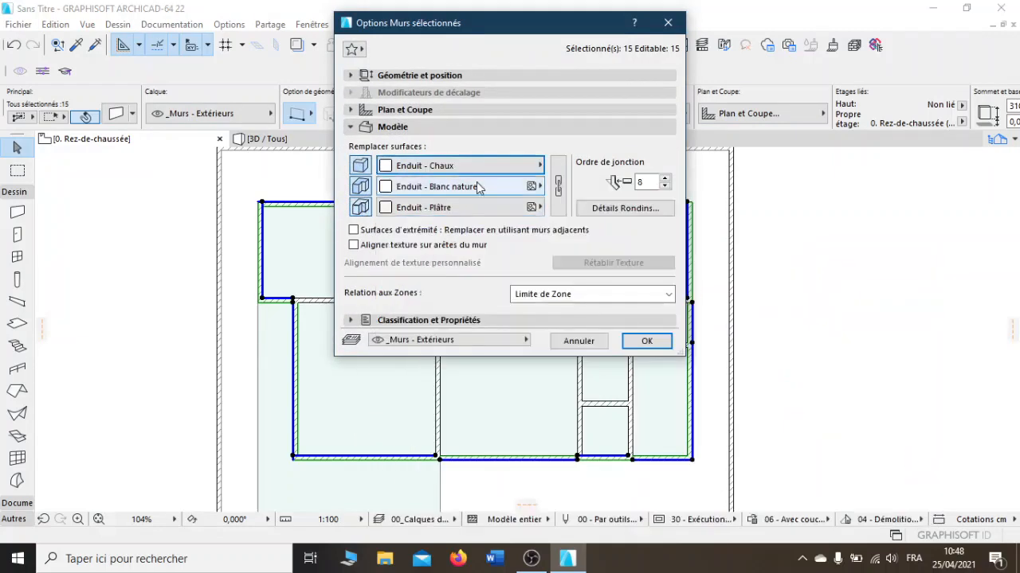
left_click(446, 165)
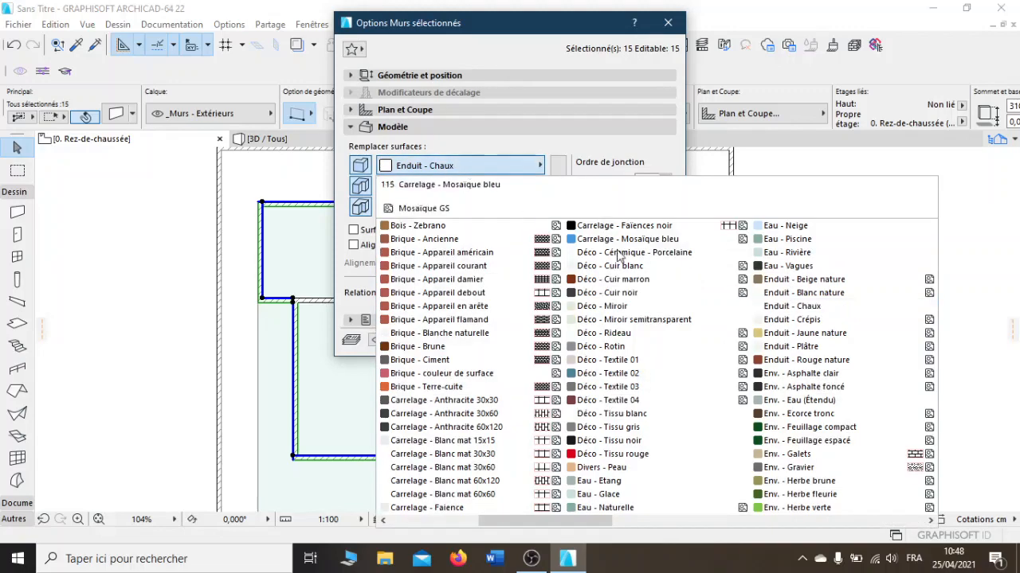
left_click(806, 335)
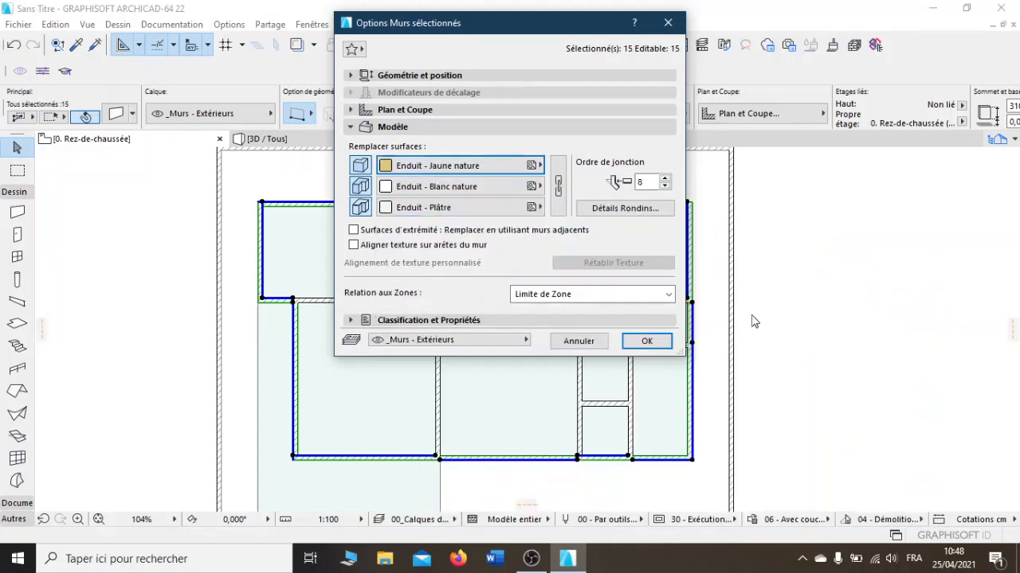
Step: Set the selected exterior walls' inner surface to Enduit - Chaux and their edge surface to Enduit - Jaune nature, and review the house in 3D
left_click(430, 213)
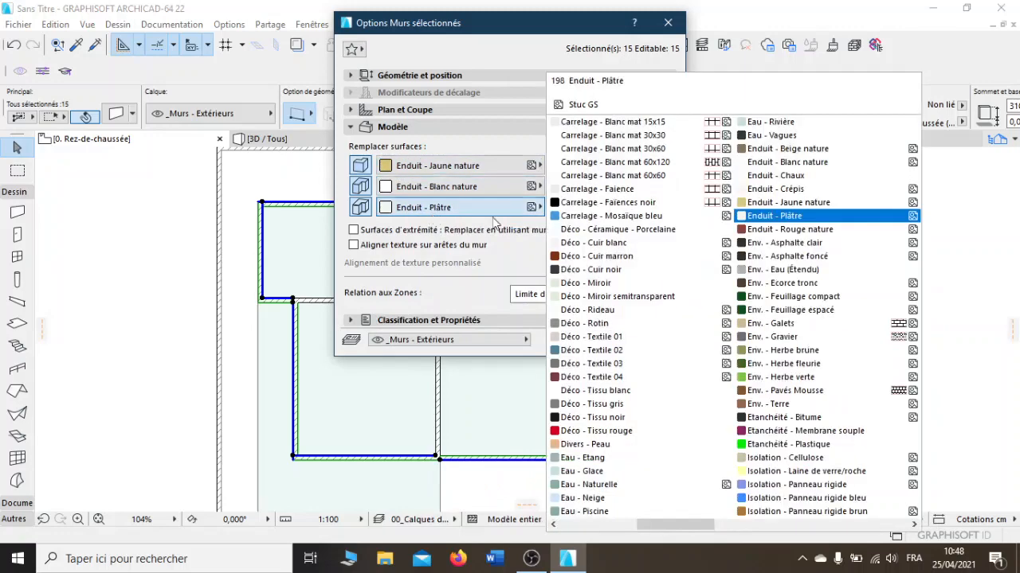
left_click(806, 177)
left_click(488, 192)
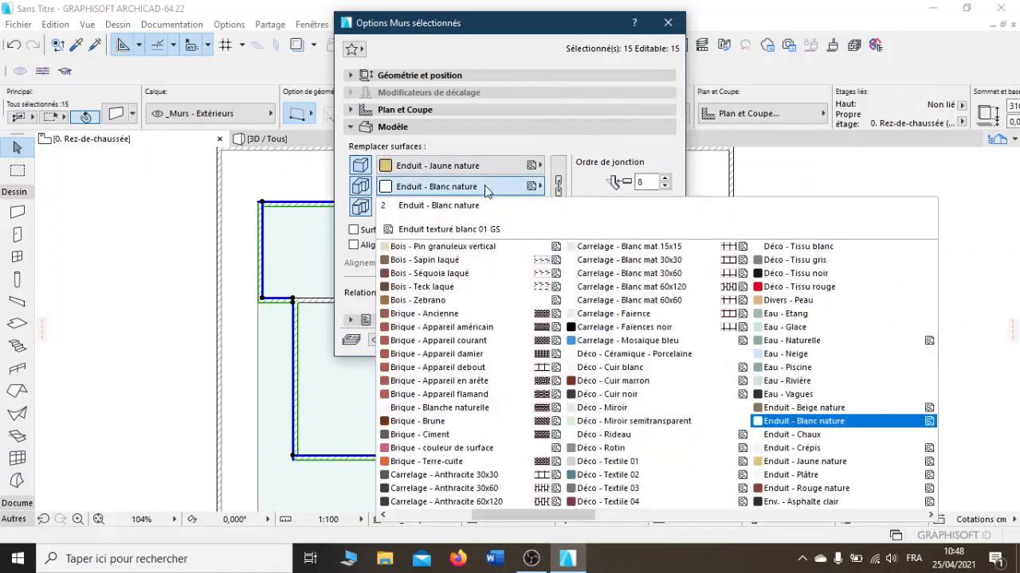
left_click(804, 462)
left_click(644, 341)
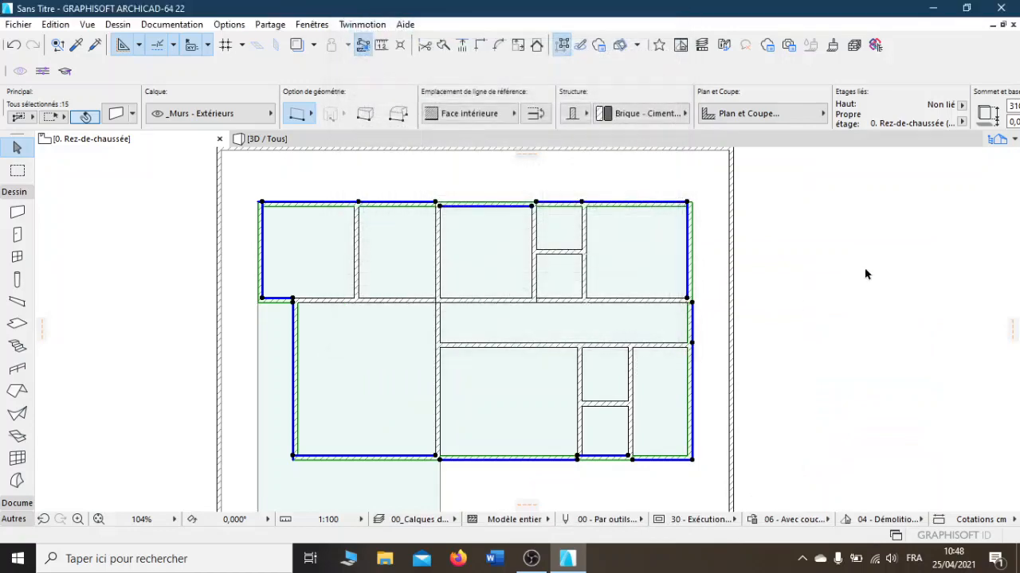
left_click(866, 274)
left_click(271, 140)
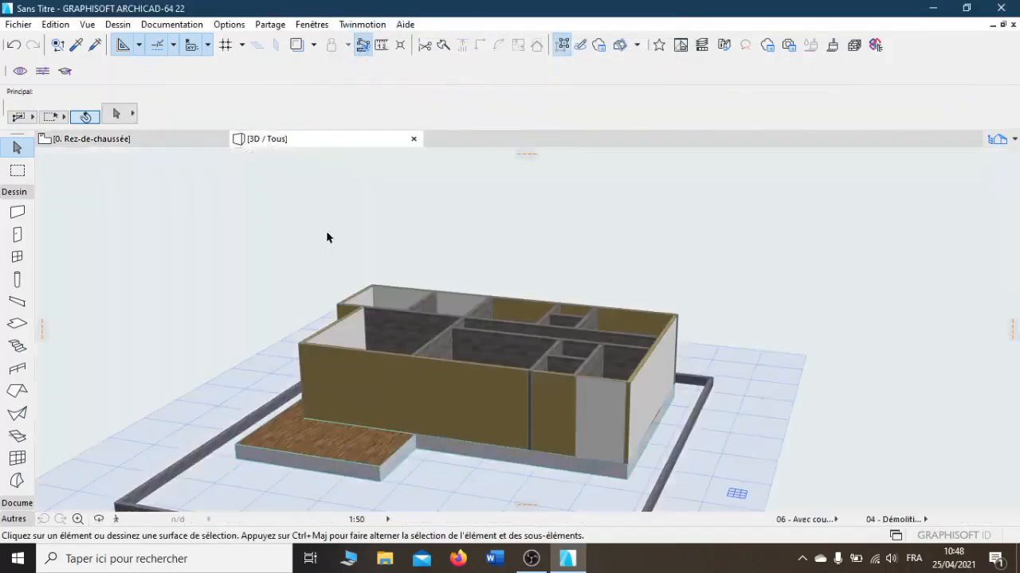
Step: Select in 3D the white-faced short corner wall and the three white-faced walls on the adjoining short end of the house
scroll(536, 387, "up", 5)
left_click_drag(535, 387, 387, 285)
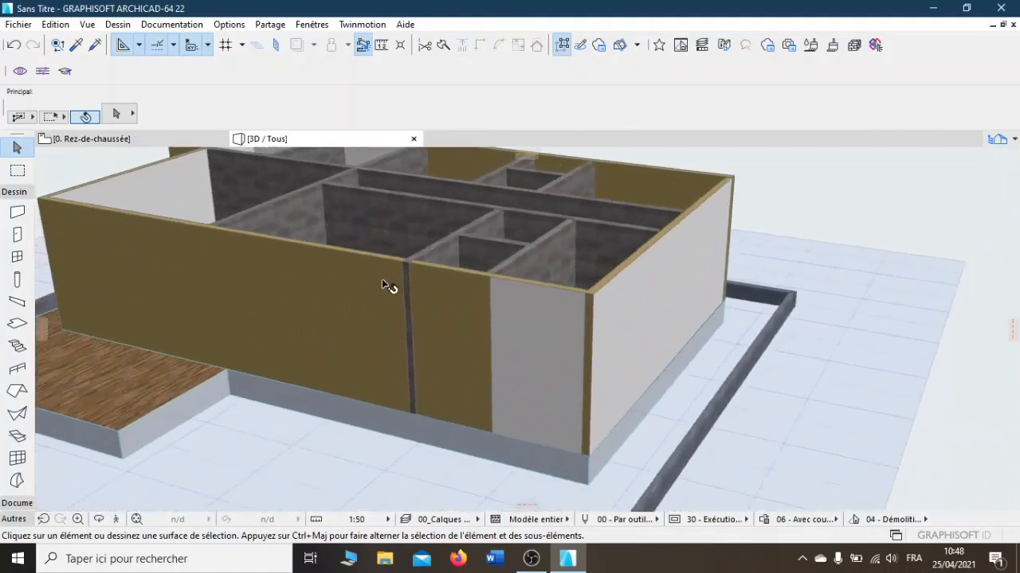
left_click(515, 281)
middle_click_drag(620, 334, 446, 375, "shift")
left_click(658, 288, "shift")
left_click(541, 321, "shift")
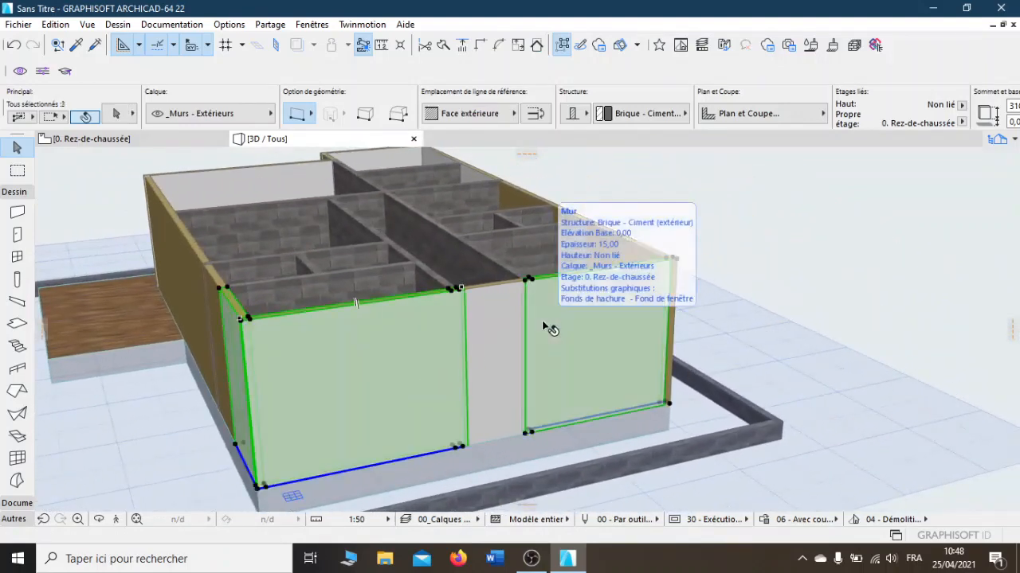
left_click(494, 295, "shift")
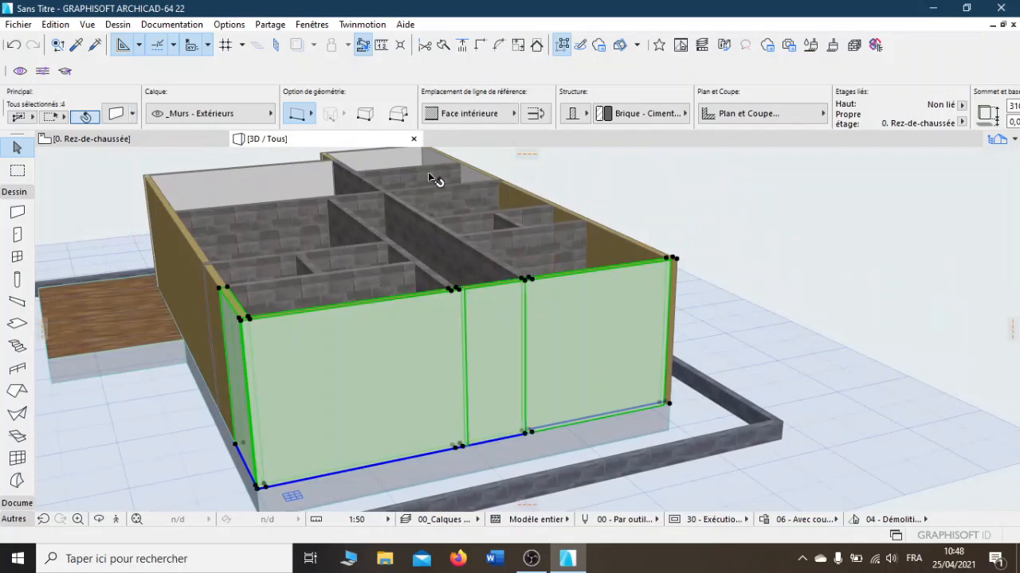
Step: Add the three white-faced walls along the adjoining long rear side of the house to the 3D selection
middle_click_drag(205, 245, 332, 224, "shift")
scroll(332, 223, "down", 5)
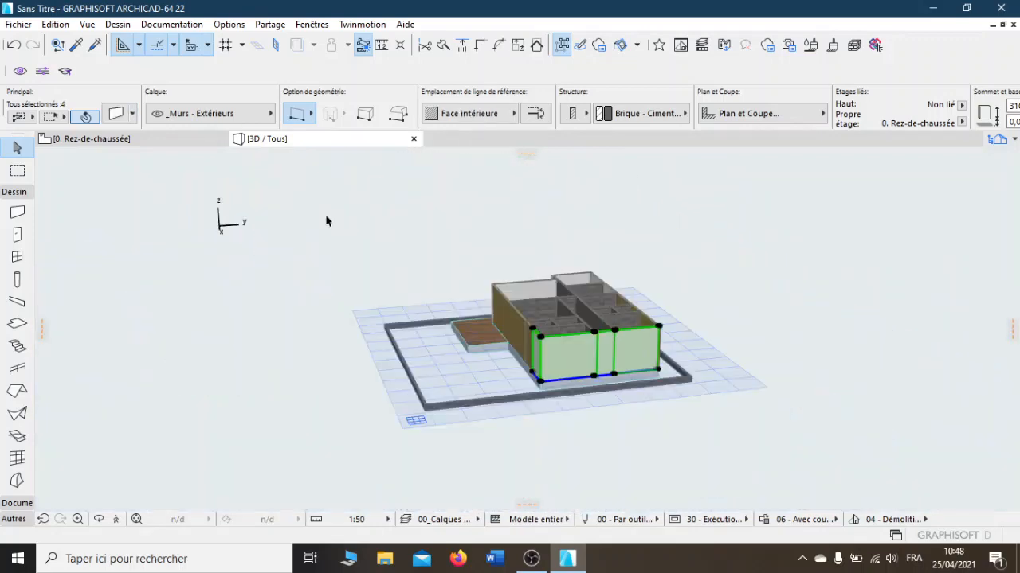
scroll(553, 327, "up", 4)
middle_click_drag(555, 312, 206, 347)
middle_click_drag(541, 376, 395, 413, "shift")
left_click(389, 414, "shift")
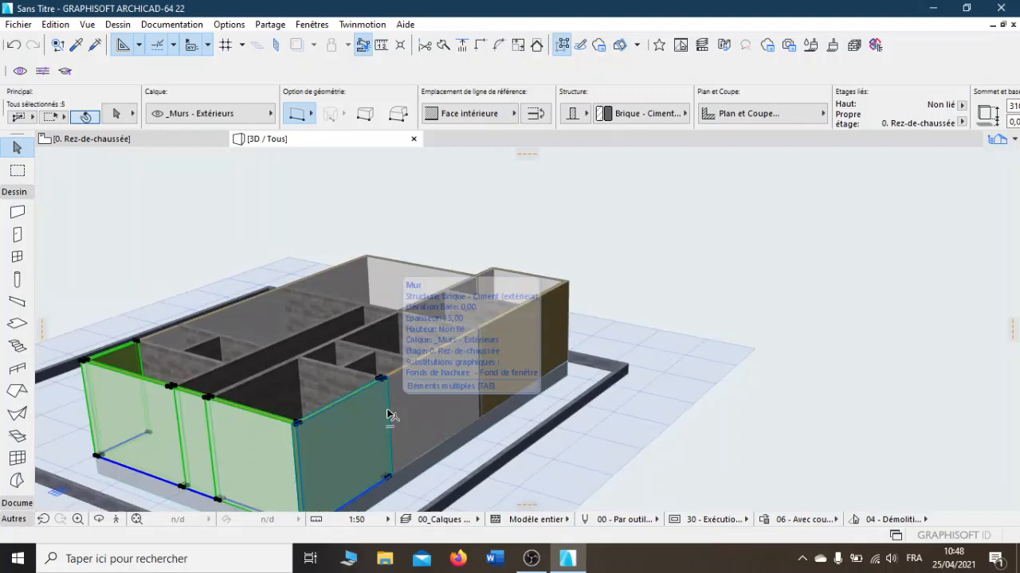
left_click(420, 384, "shift")
left_click(438, 372, "shift")
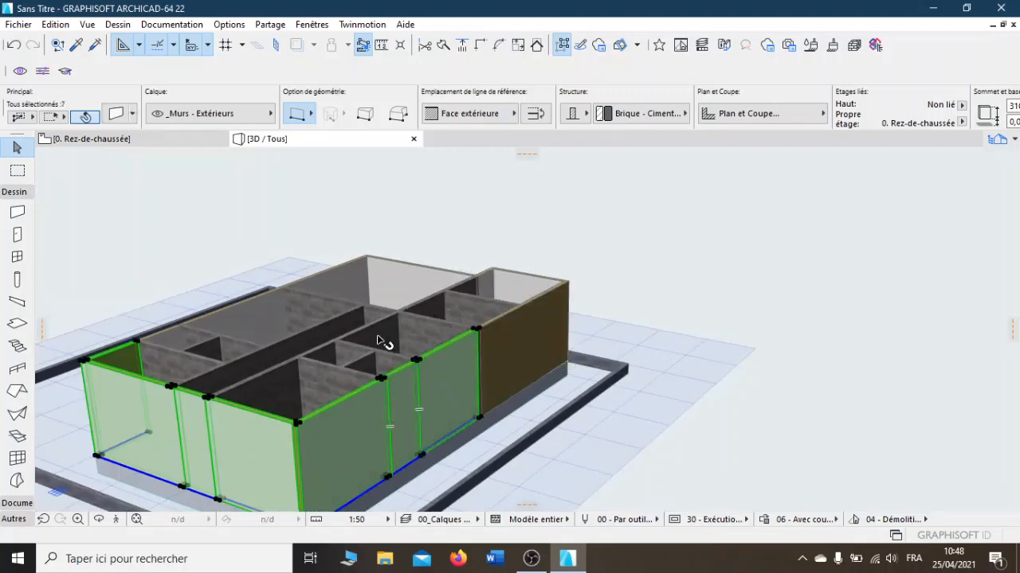
Step: Select the same seven walls in the ground-floor plan, comparing with 3D: the lower-right wall, three right-side walls and three upper-right walls
middle_click_drag(250, 334, 671, 340, "shift")
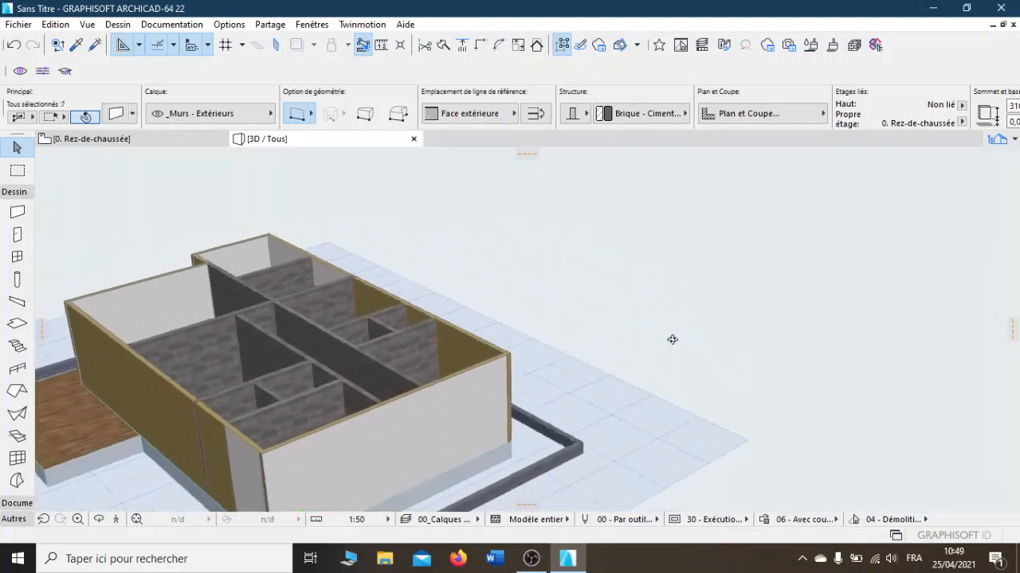
mouse_move(446, 347)
middle_mouse_down("shift")
mouse_move(422, 344)
mouse_move(466, 347)
middle_mouse_up("shift")
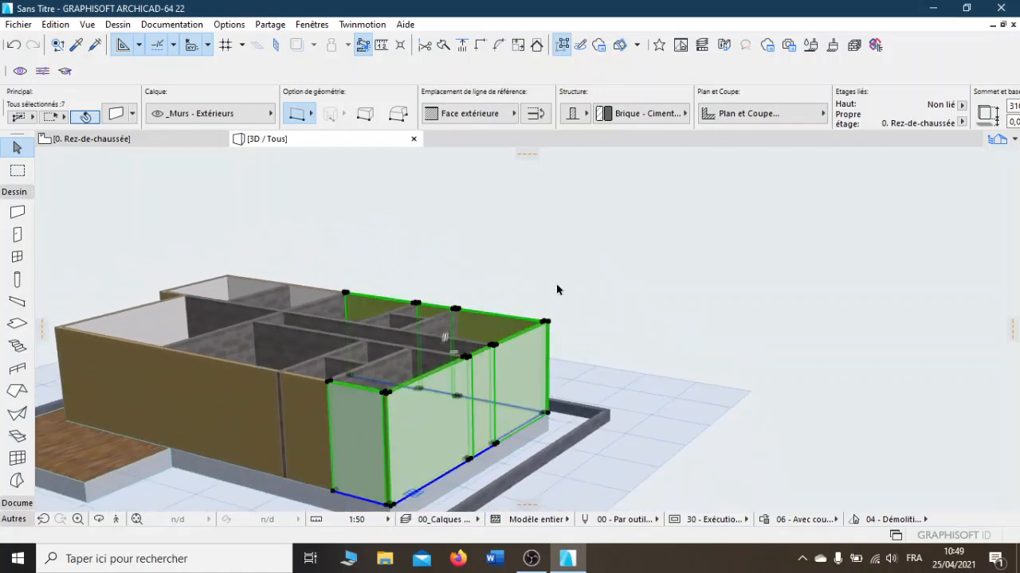
left_click(127, 141)
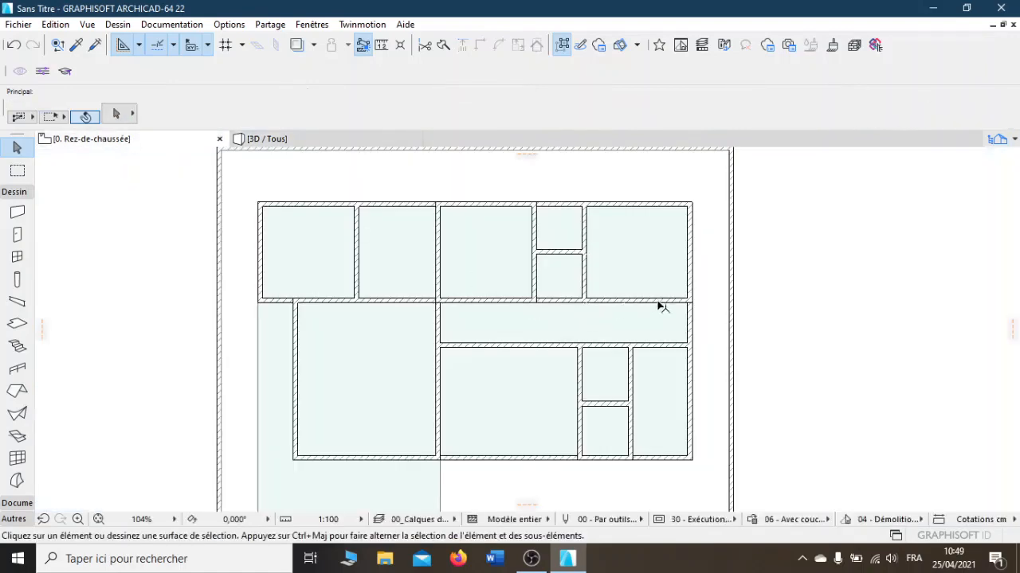
left_click(693, 398)
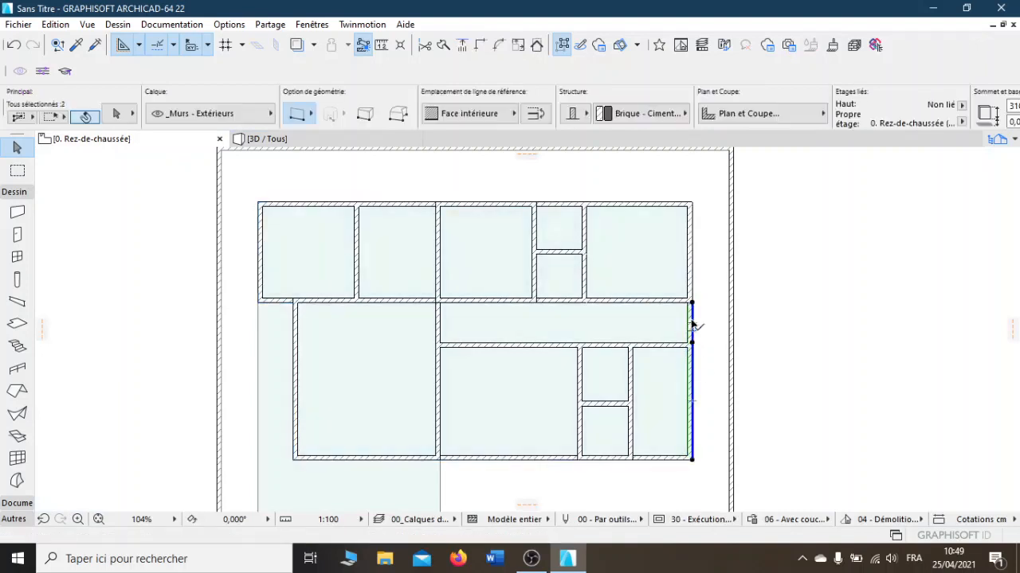
left_click(267, 138)
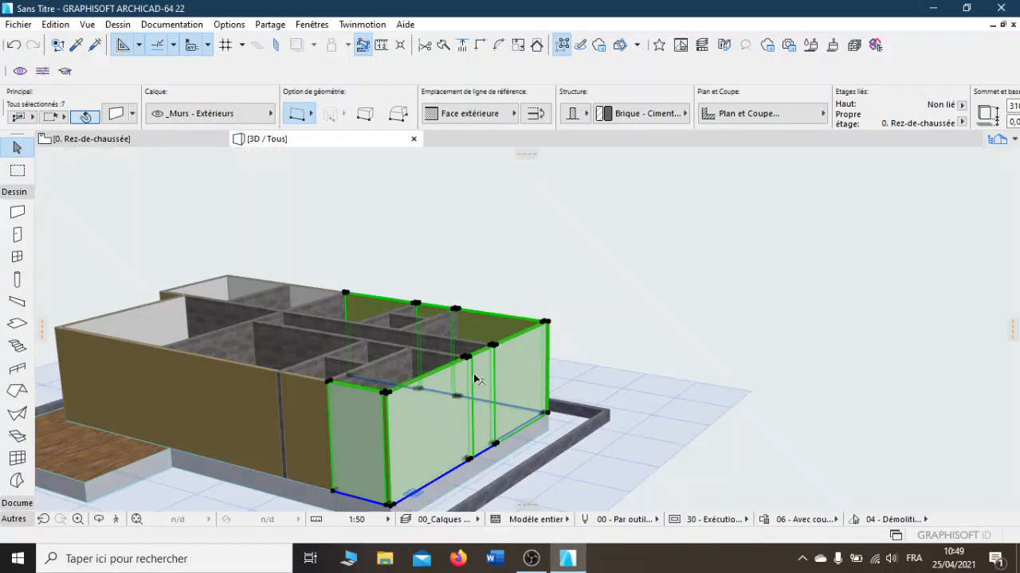
left_click(127, 140)
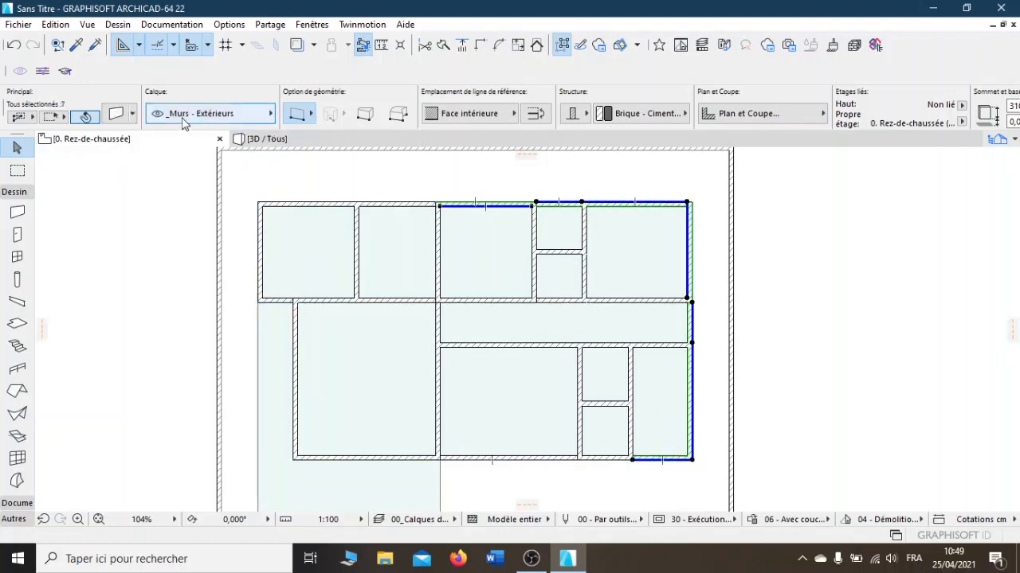
Step: Swap the seven walls' finishes: set the inner surface to Enduit - Jaune nature and the outer surface to Enduit - Chaux
left_click(115, 116)
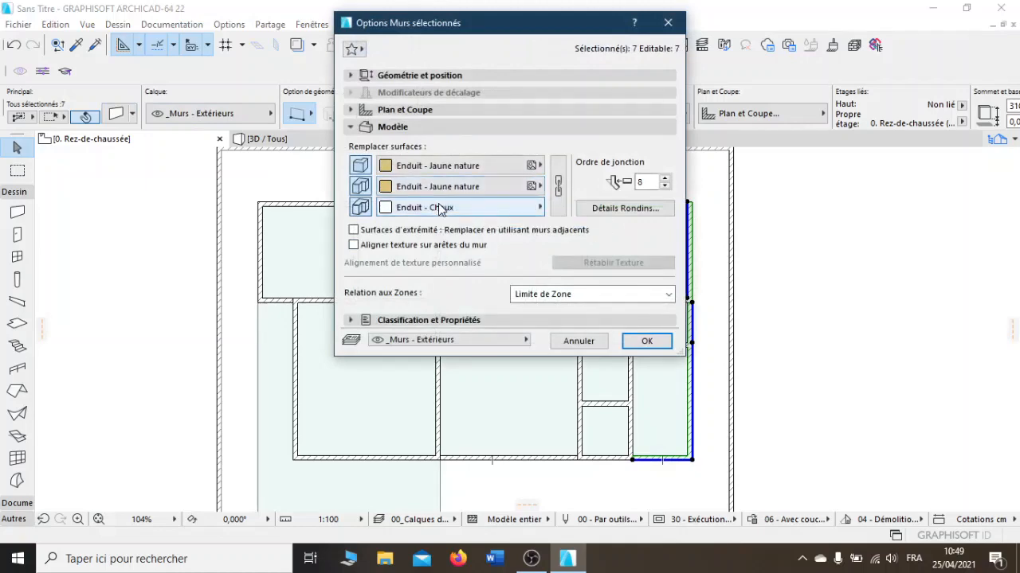
left_click(440, 208)
left_click(805, 201)
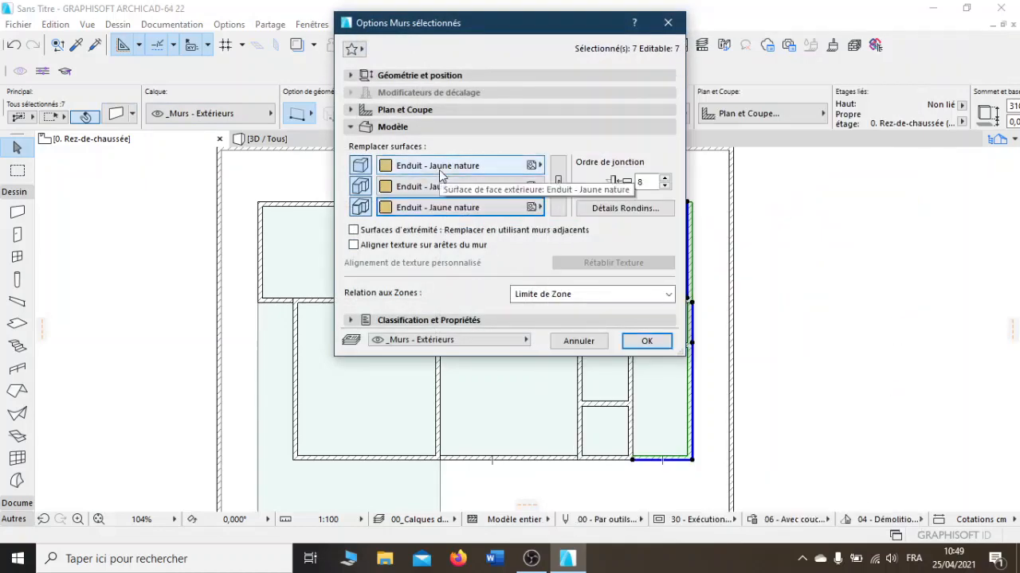
left_click(530, 166)
left_click(817, 306)
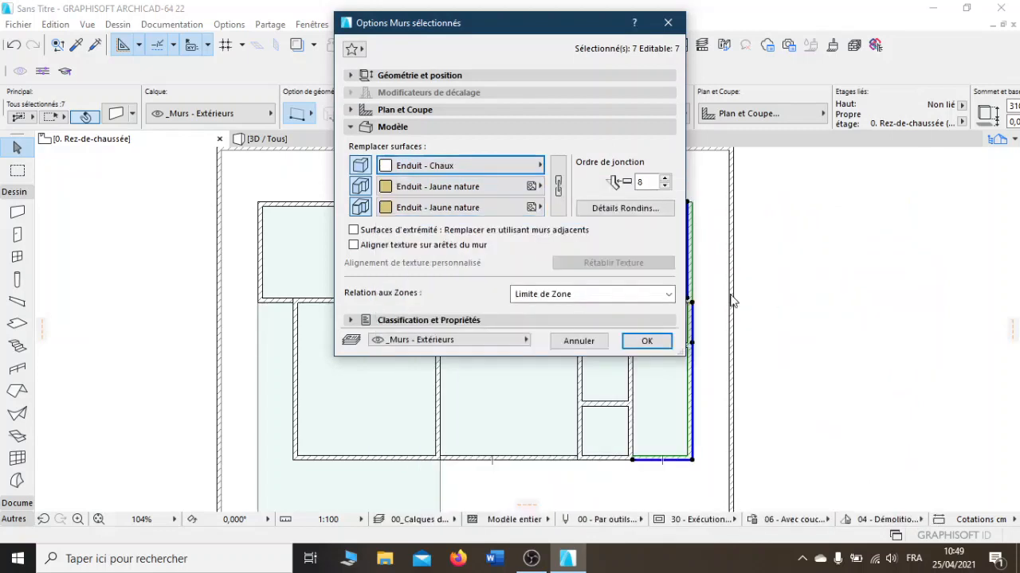
left_click(646, 341)
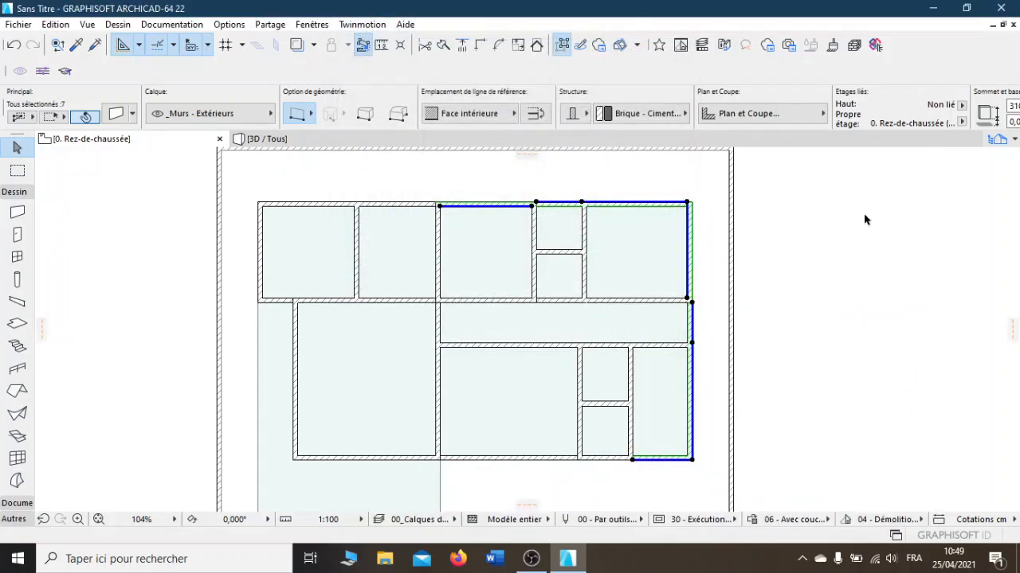
left_click(326, 137)
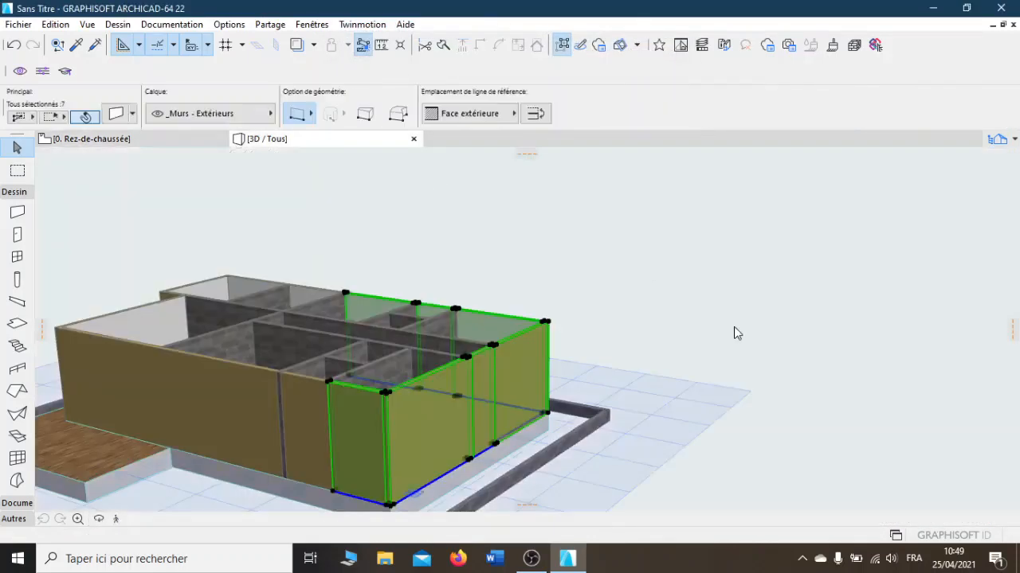
left_click(670, 335)
Step: Identify in 3D the partition whose end cuts through the front facade, and select it in the ground-floor plan
middle_click_drag(342, 376, 1002, 430)
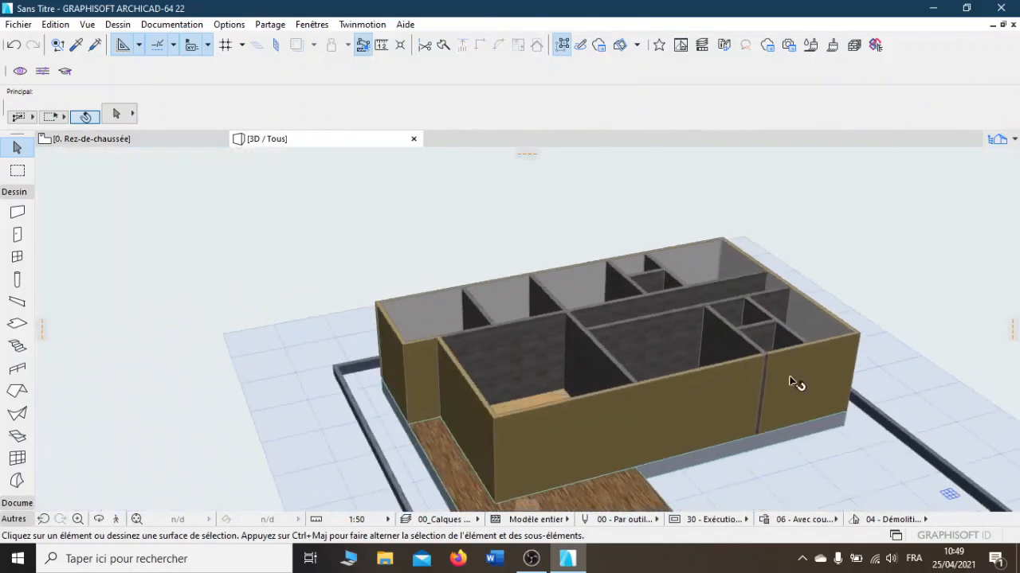
scroll(791, 378, "up", 3)
middle_click_drag(778, 368, 638, 374)
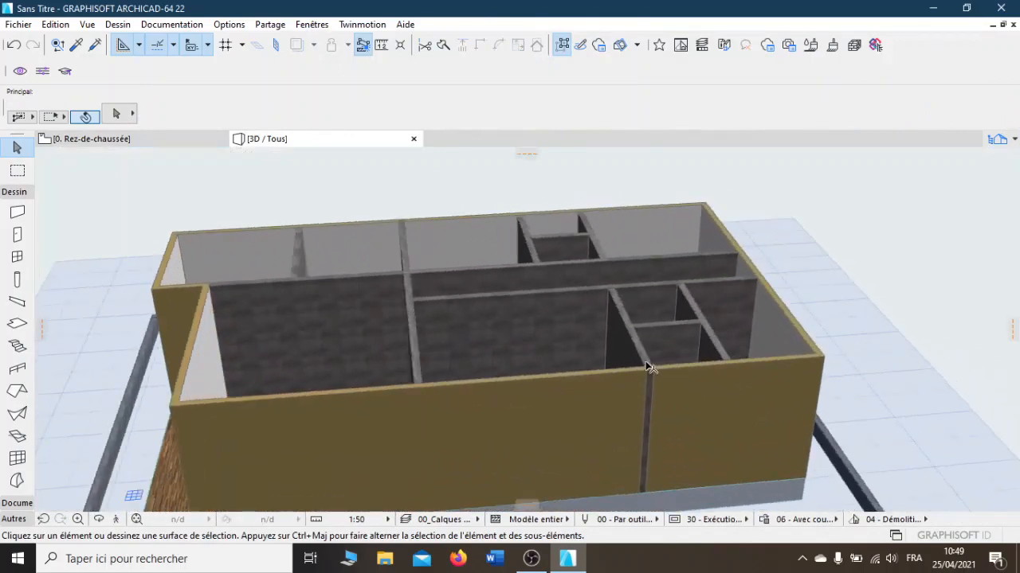
left_click(651, 387)
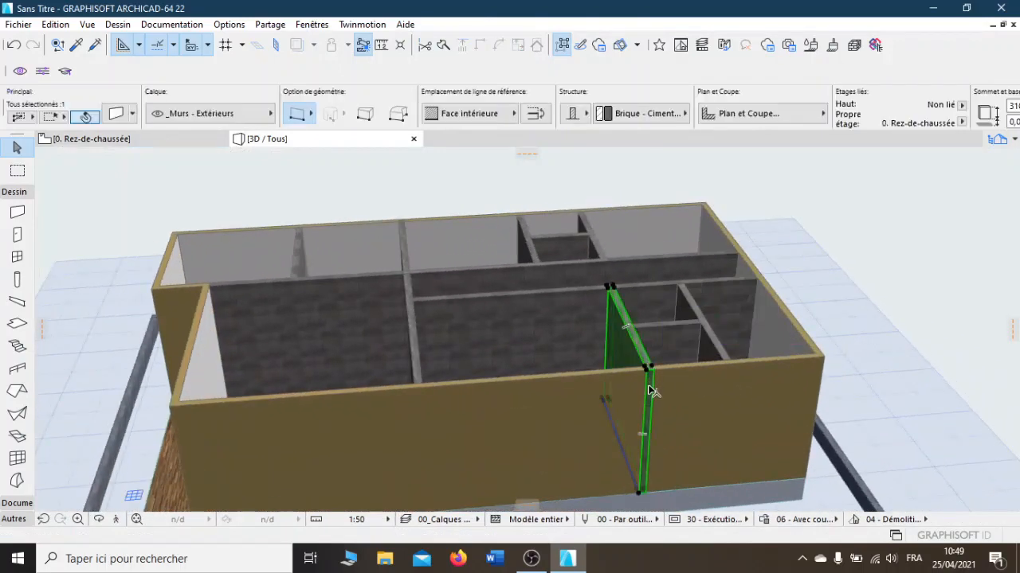
left_click(837, 285)
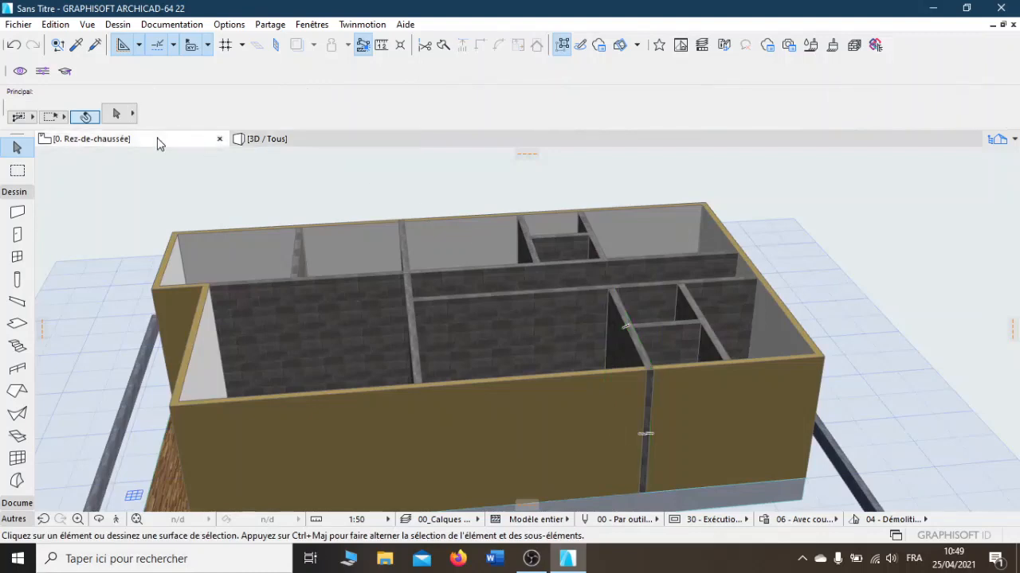
left_click(157, 143)
left_click(578, 433)
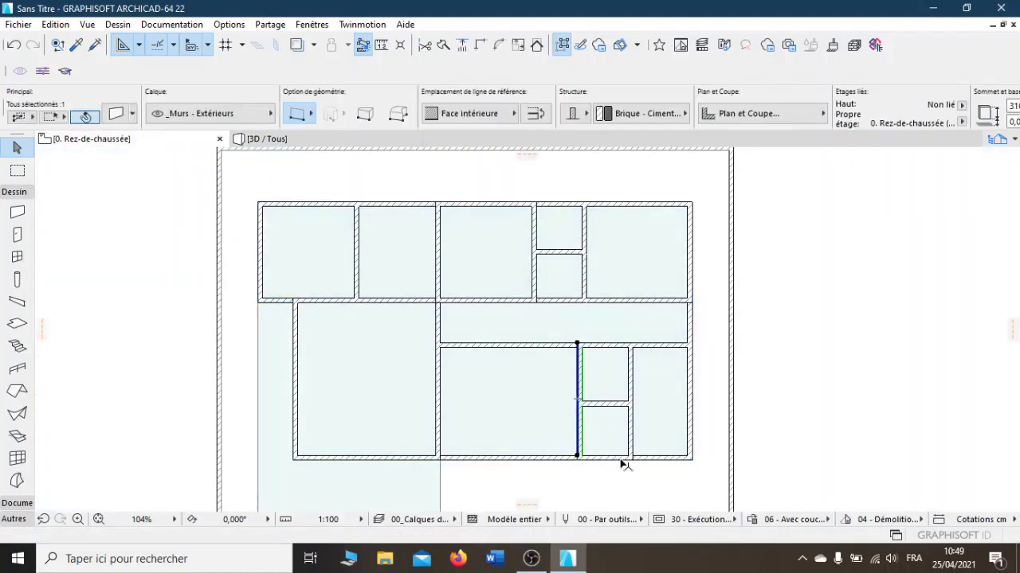
Step: Try to split the selected partition along the inner face of the lower exterior wall
scroll(622, 462, "up", 4)
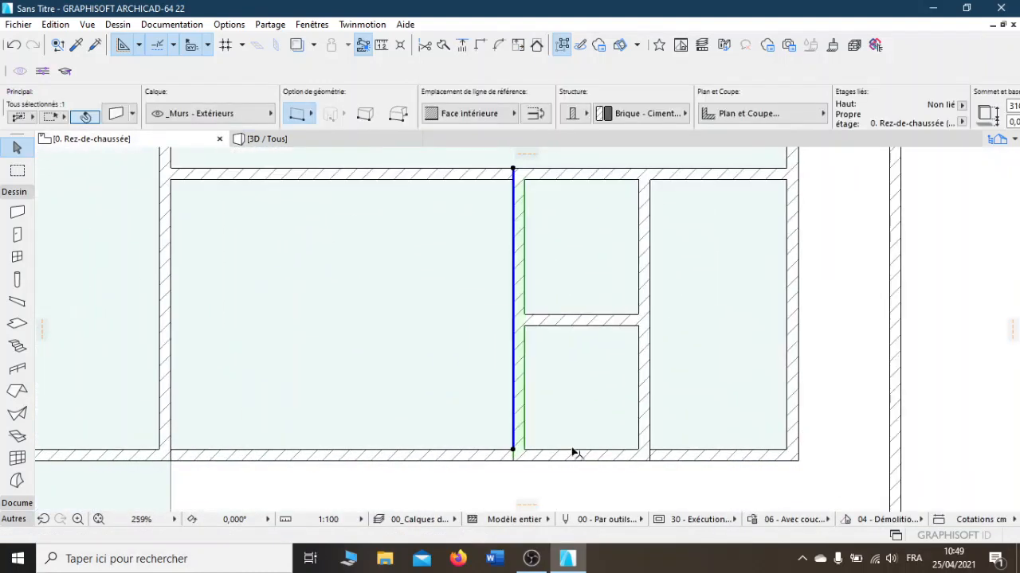
left_click(443, 45)
scroll(506, 311, "up", 1)
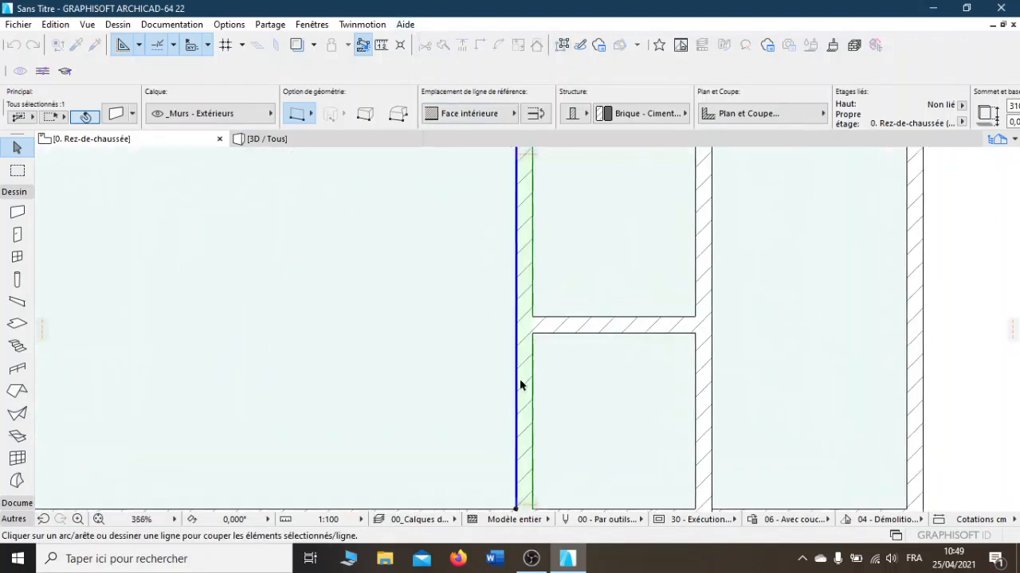
middle_click_drag(520, 385, 484, 329)
left_click(479, 420)
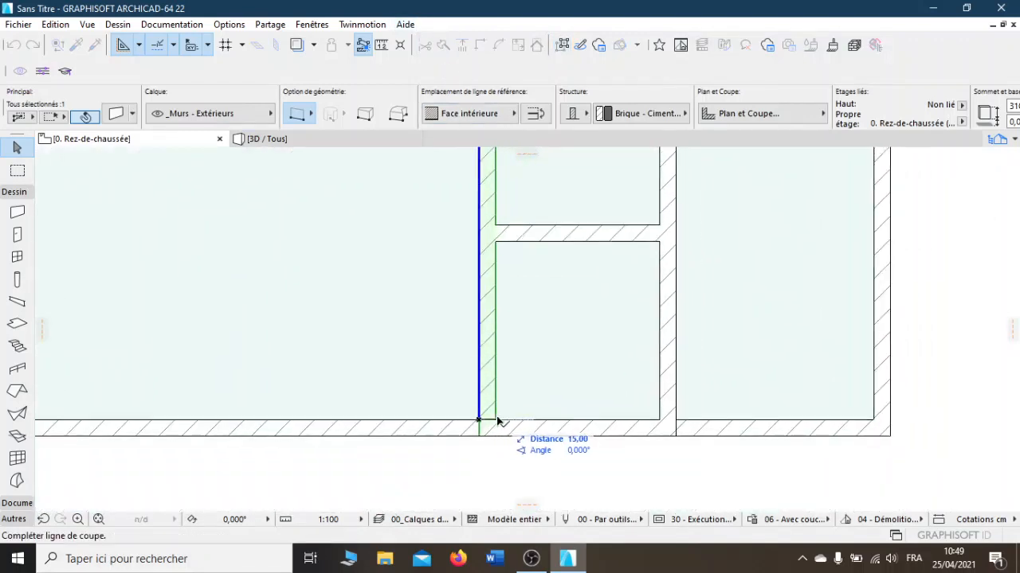
left_click(498, 421)
left_click(494, 438)
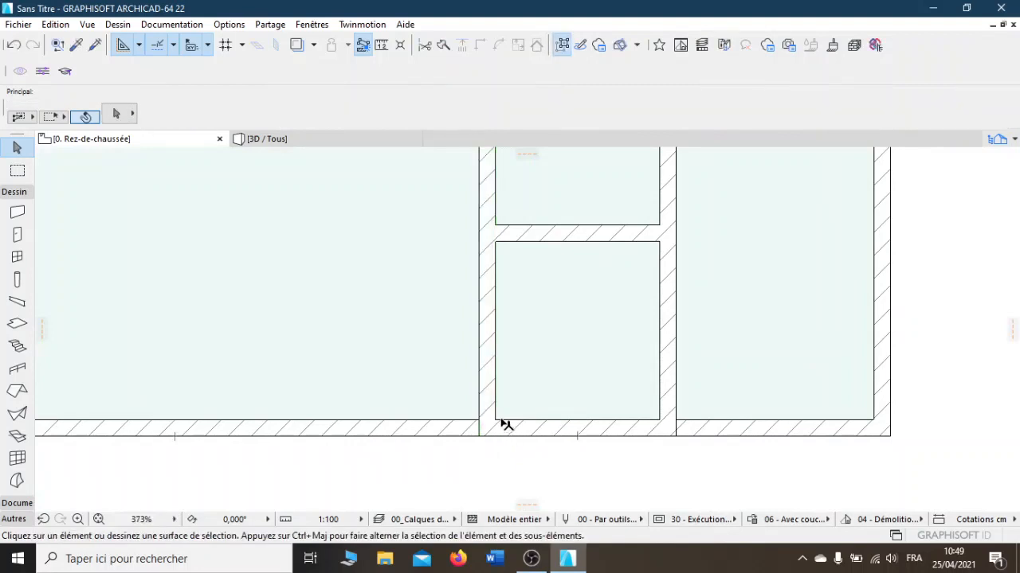
Step: Shorten the partition's lower end clear of the exterior wall, reconnect the two walls with Intersect, and check the junction in 3D
left_click(478, 420)
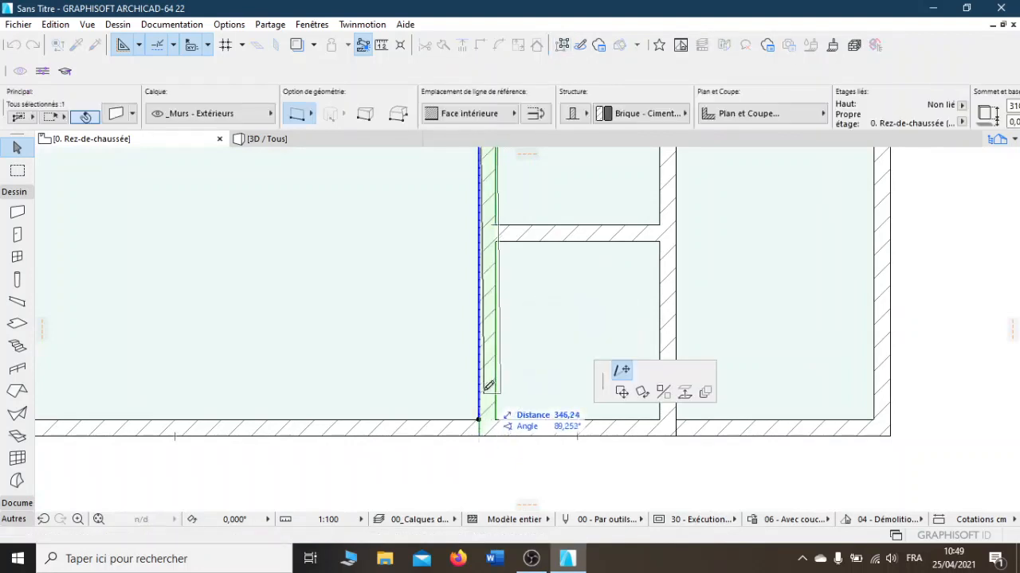
left_click(484, 385)
left_click(488, 430)
left_click(487, 430)
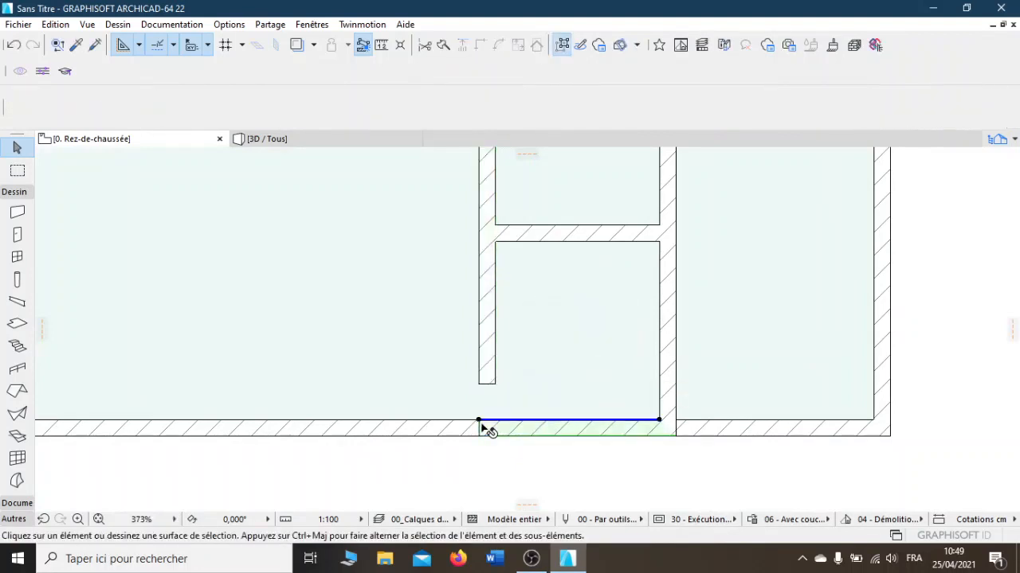
left_click(485, 384, "shift")
left_click(473, 47)
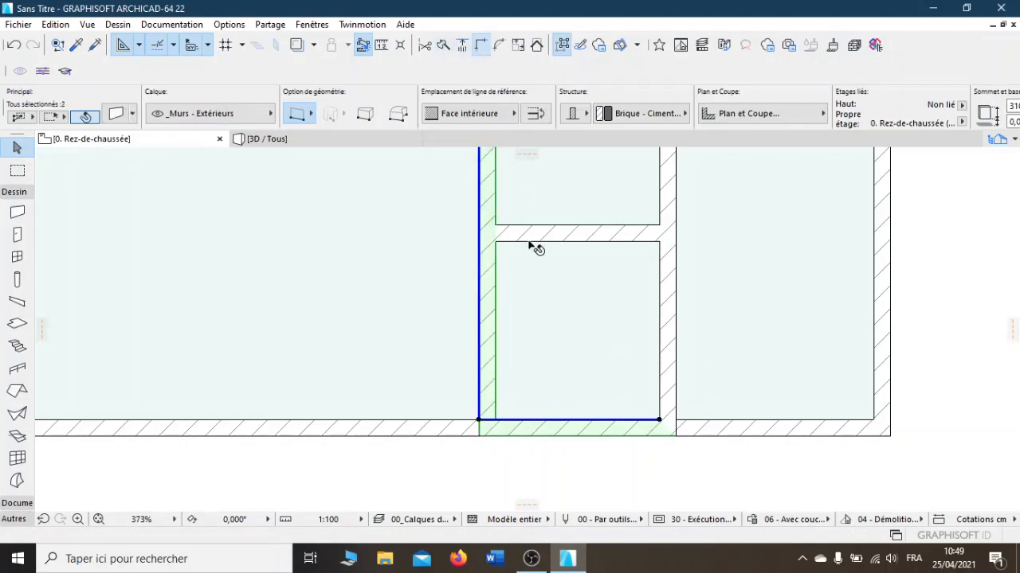
left_click(455, 469)
left_click(285, 138)
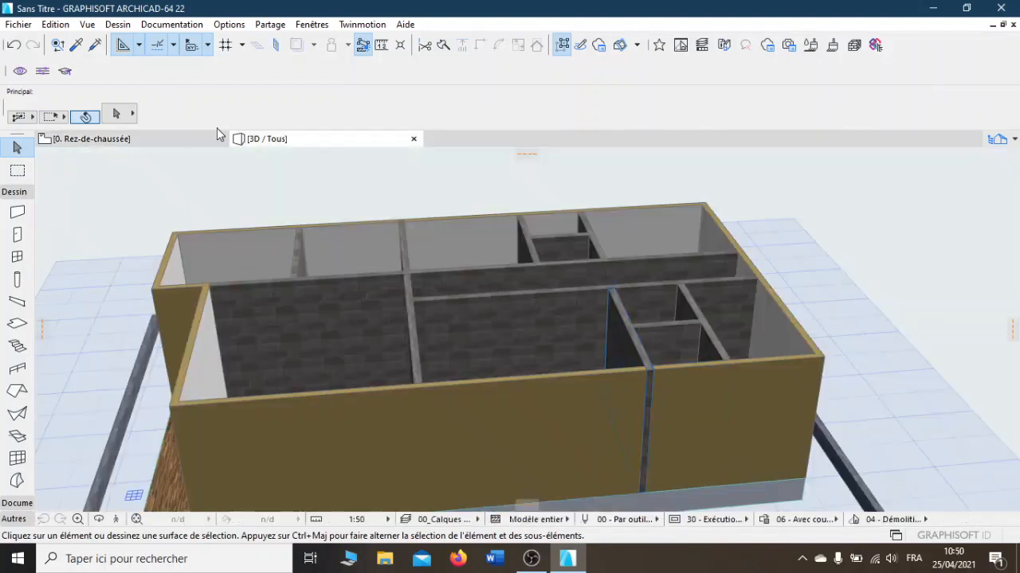
left_click(135, 139)
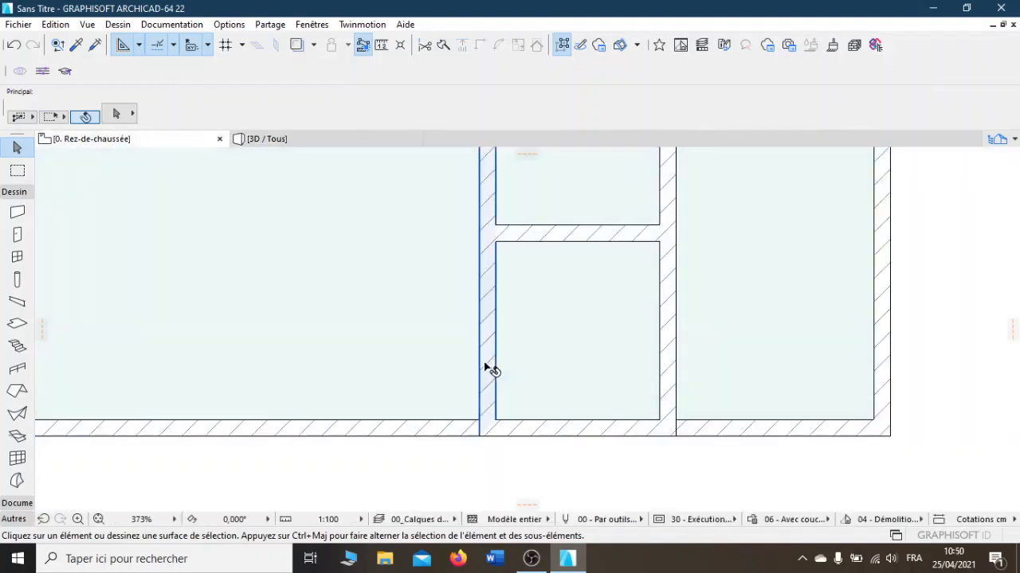
Step: Try to split the partition beside the small lower room along the inner face of the lower exterior wall
left_click(486, 366)
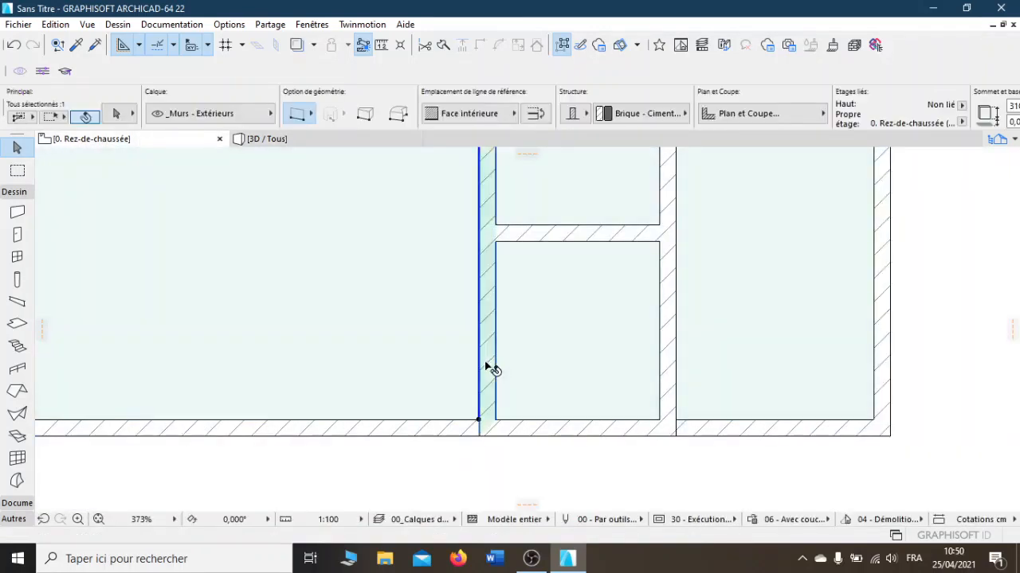
left_click(444, 49)
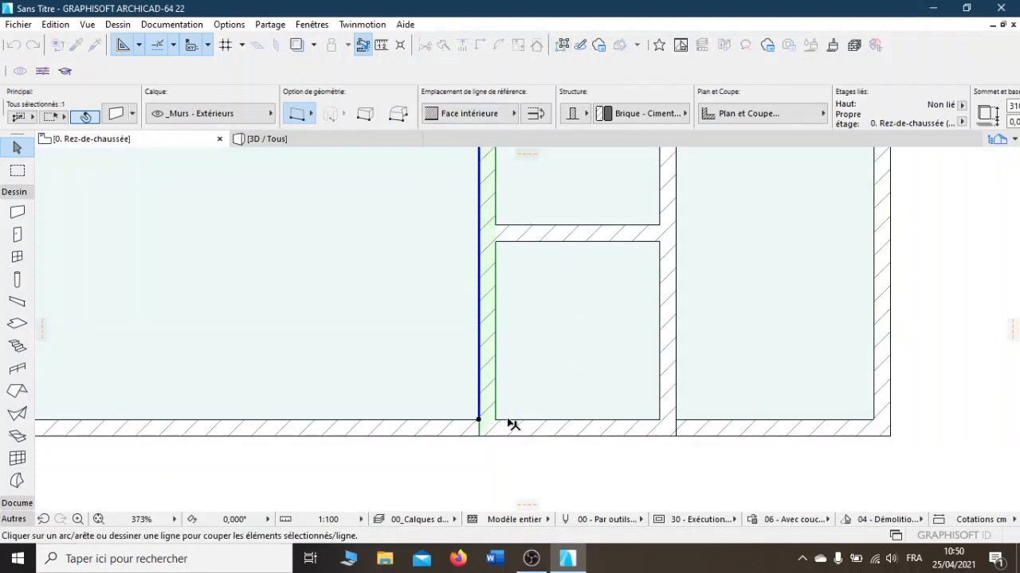
left_click(496, 420)
left_click(479, 421)
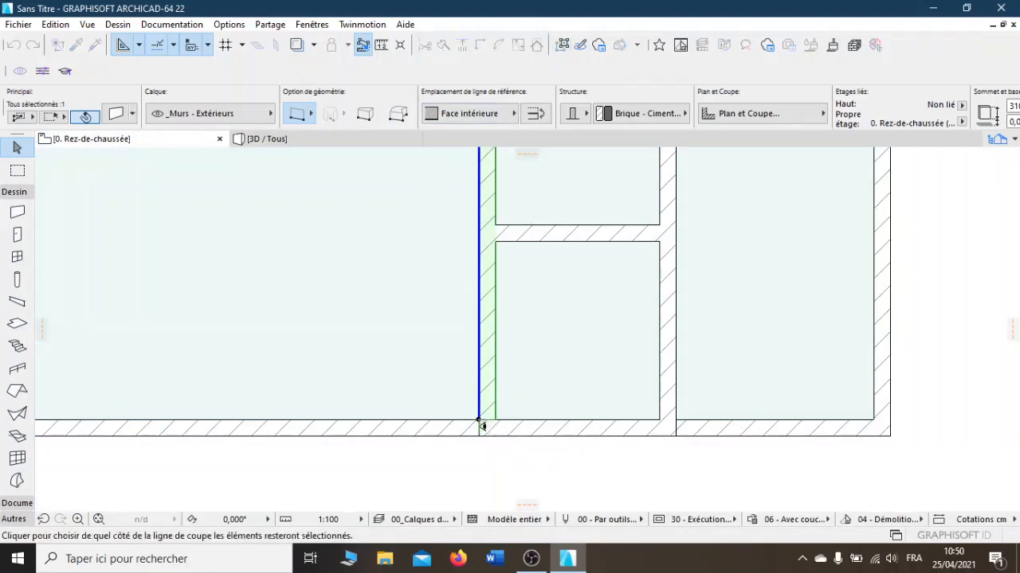
left_click(491, 387)
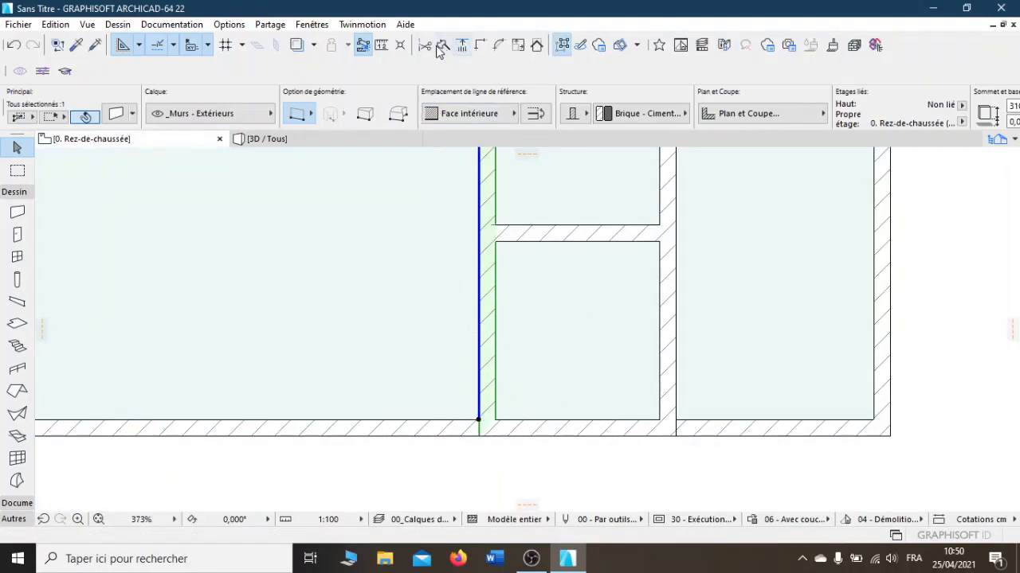
left_click(438, 48)
left_click(495, 421)
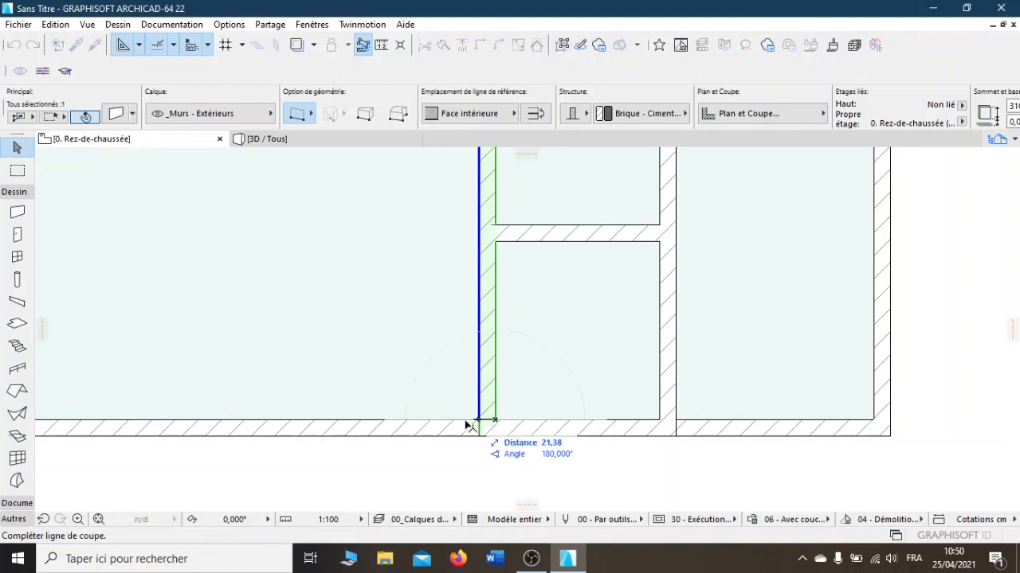
left_click(478, 421)
left_click(480, 463)
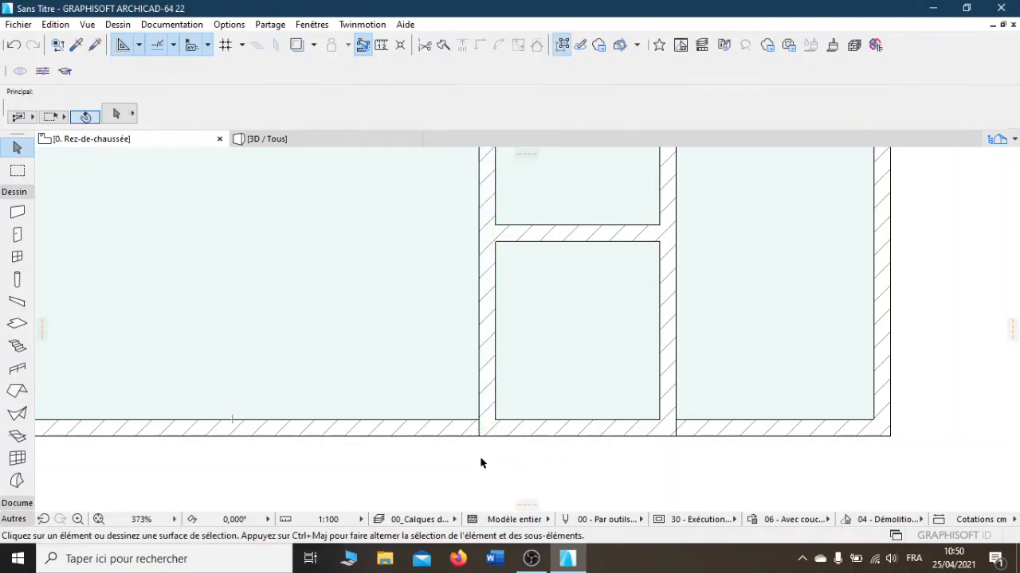
Step: Shorten the lower end of this partition so it stops just short of the lower exterior wall
left_click(493, 378)
scroll(483, 412, "down", 3)
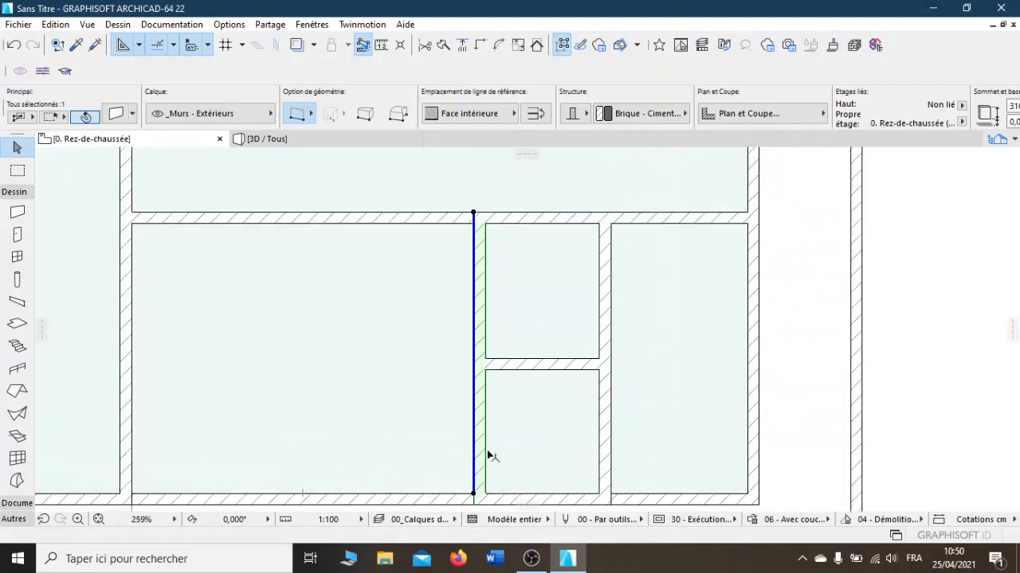
middle_click_drag(489, 456, 477, 418)
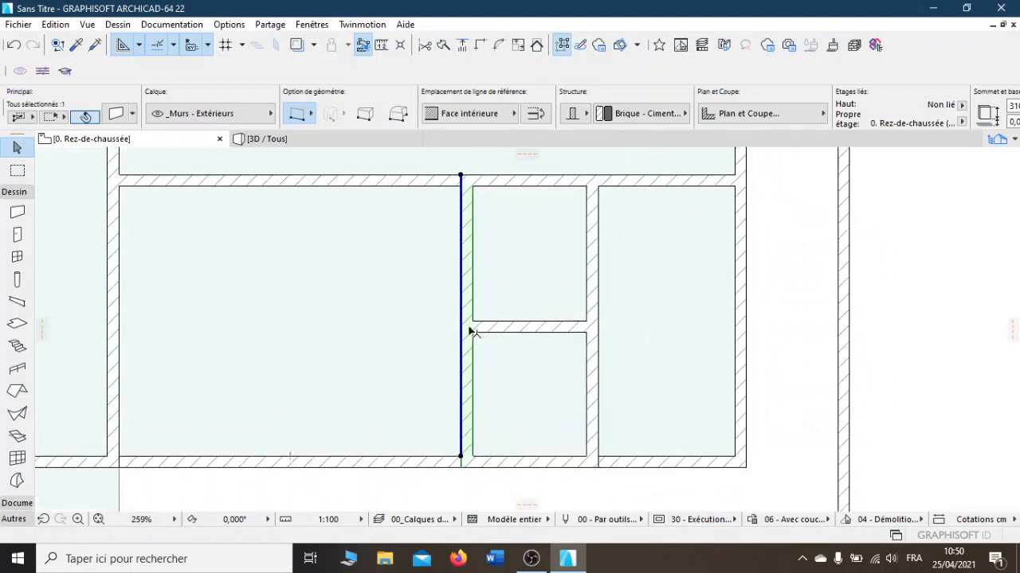
left_click(462, 458)
left_click(461, 444)
scroll(465, 468, "up", 2)
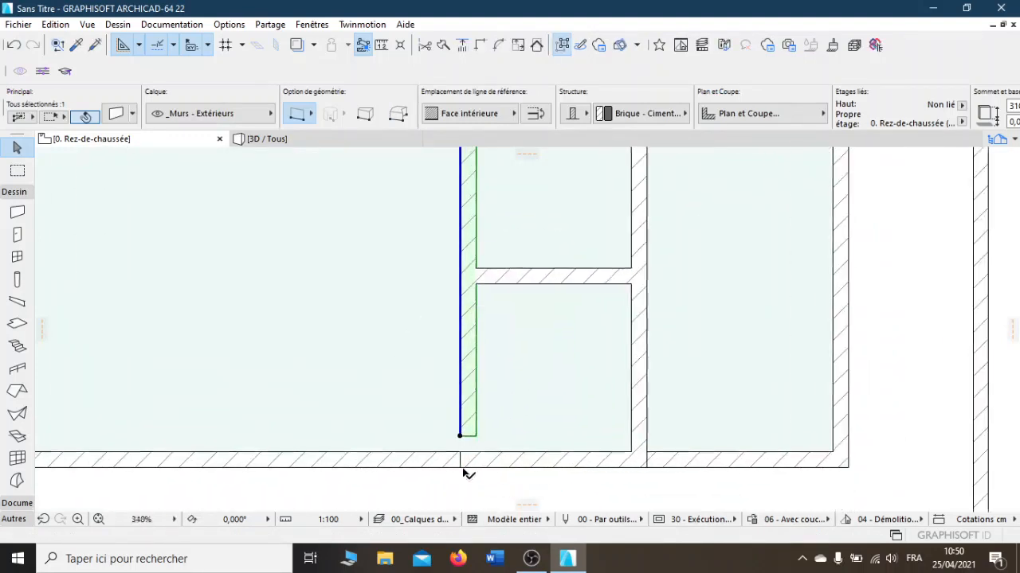
scroll(467, 474, "up", 2)
Step: Delete the short lower exterior wall segment that closes the small room between the two partitions
left_click(470, 490)
left_click(453, 448)
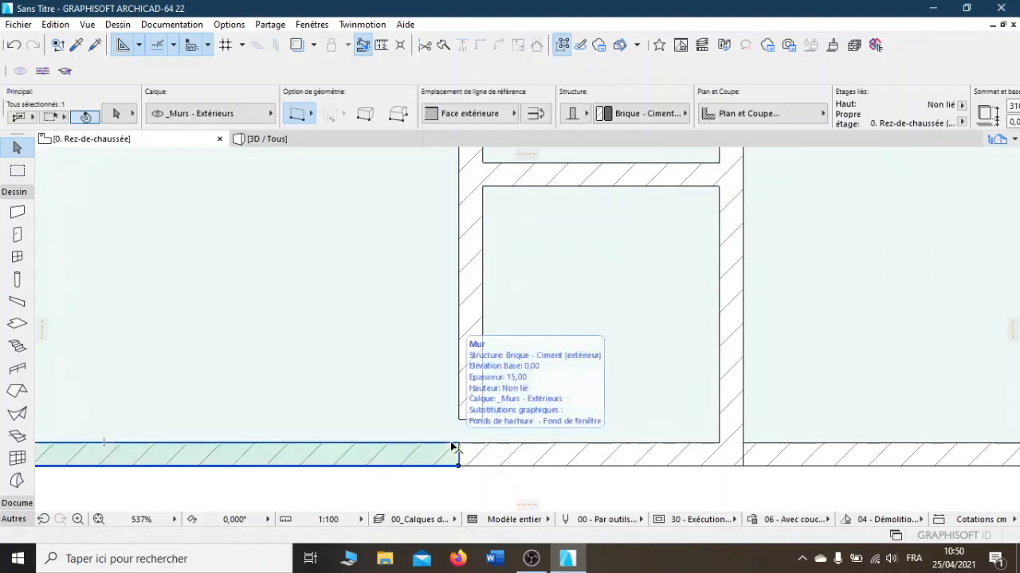
scroll(569, 434, "down", 3)
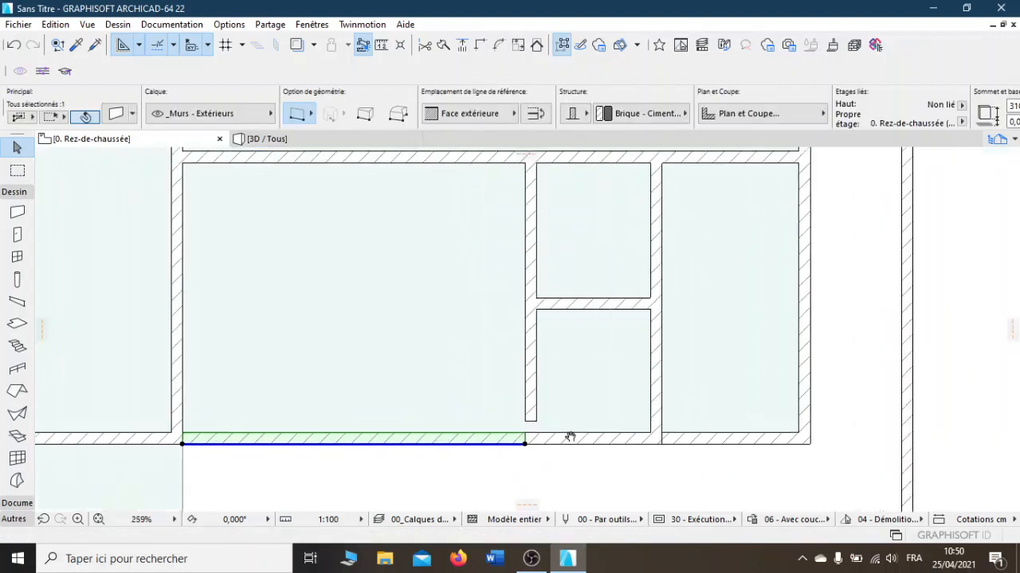
left_click(578, 437)
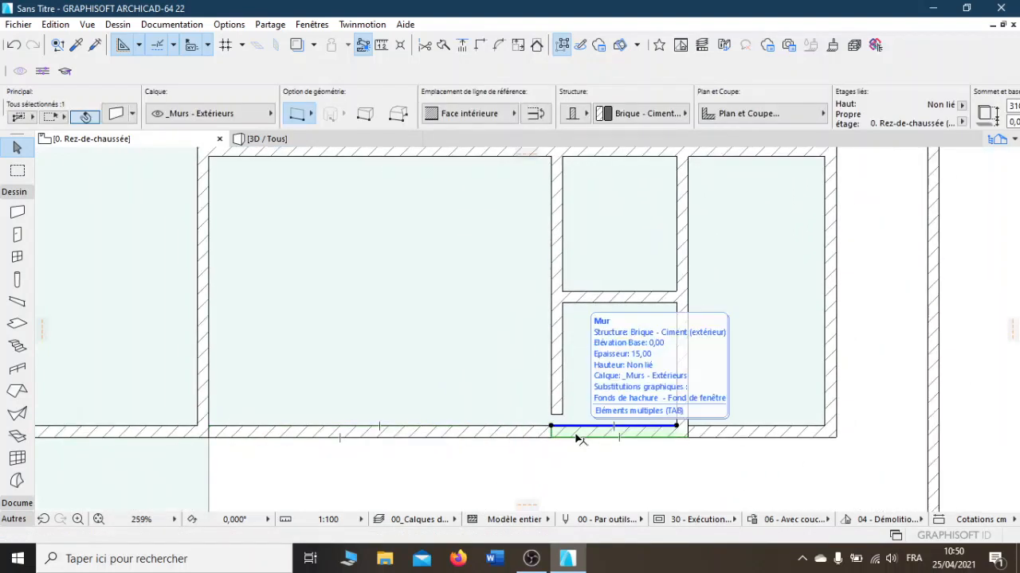
key("Escape")
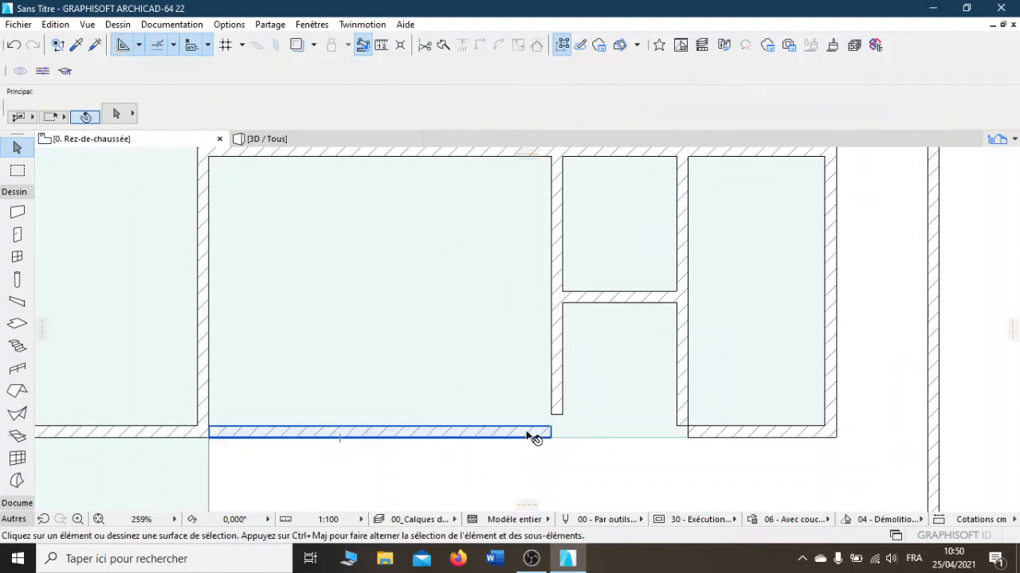
Step: Stretch the adjoining lower exterior wall across the gap to the start of the next exterior wall segment
left_click(529, 434)
left_click(551, 438)
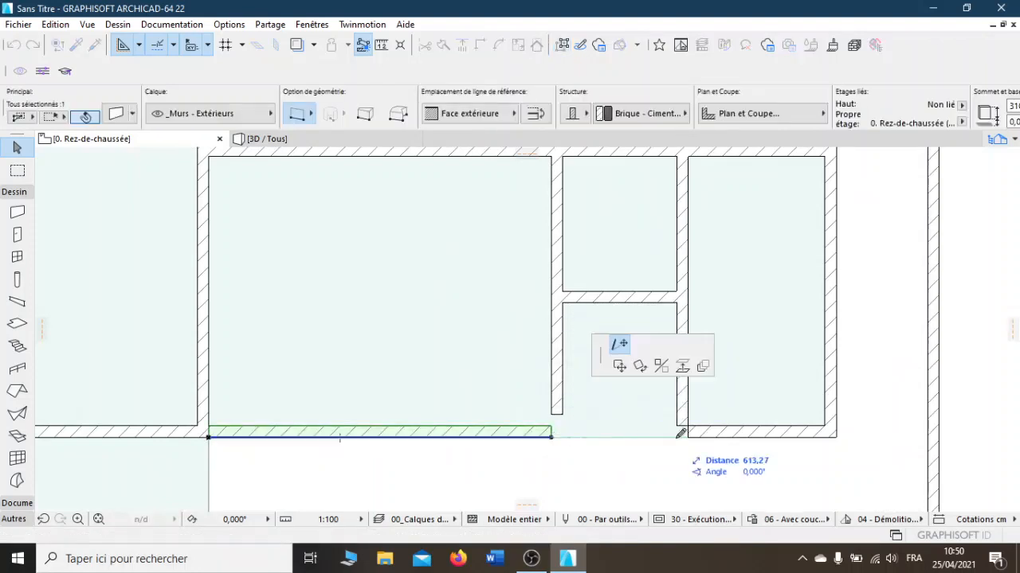
left_click(689, 438)
left_click(590, 462)
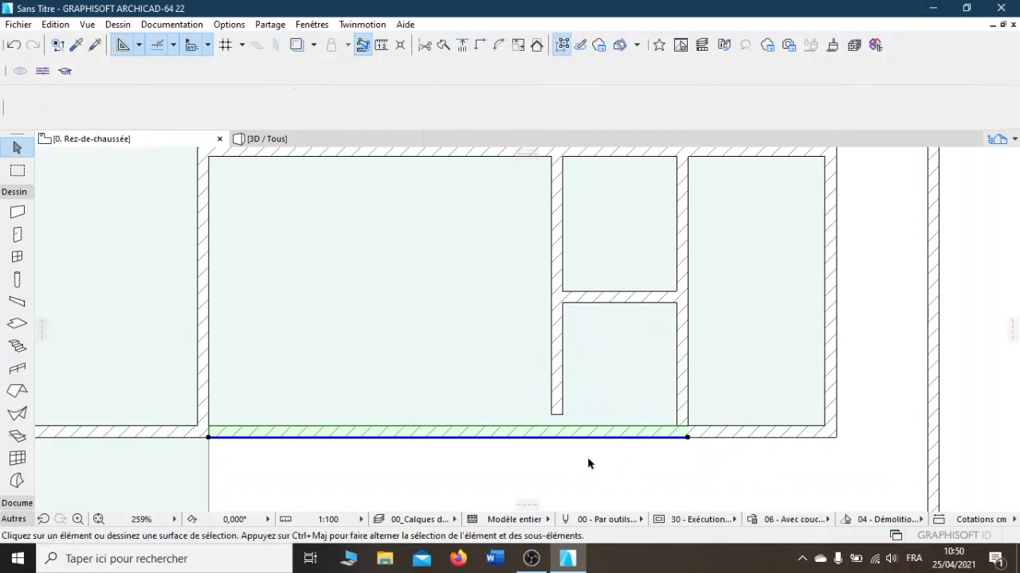
Step: Extend the shortened partition back to the inner face of the exterior wall, and check the facade in 3D
left_click(558, 409)
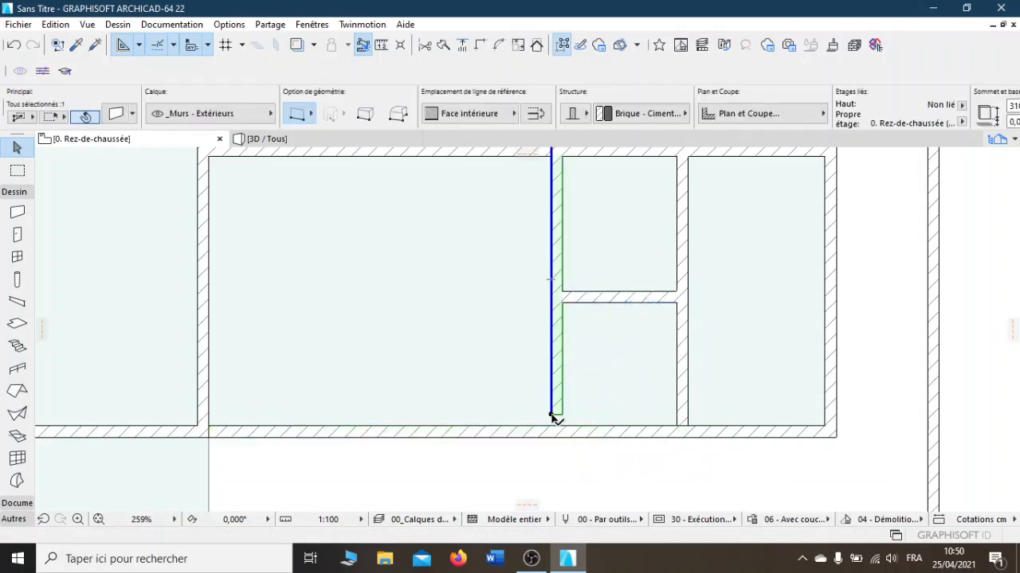
left_click(551, 415)
left_click(551, 427)
left_click(564, 465)
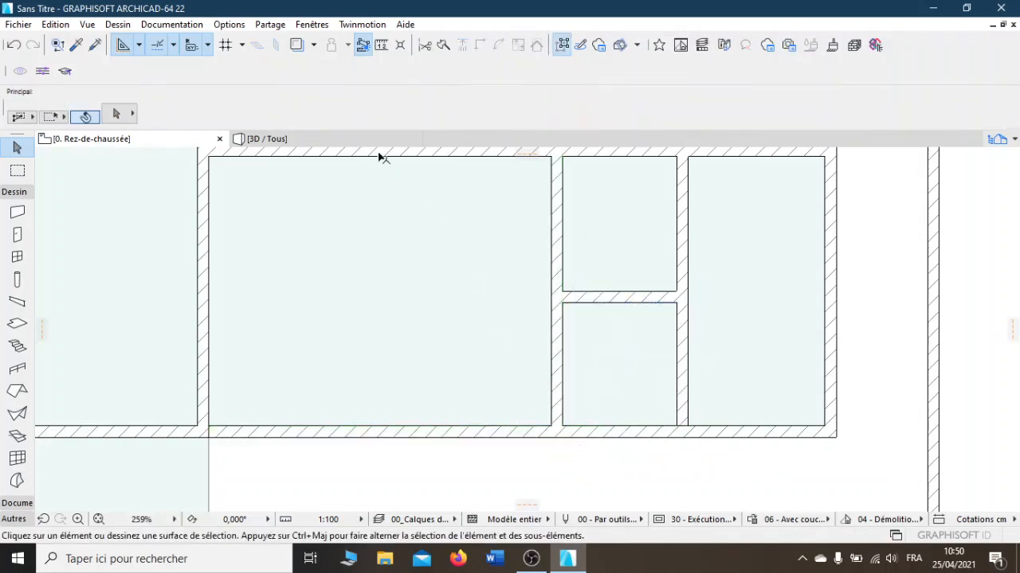
left_click(294, 141)
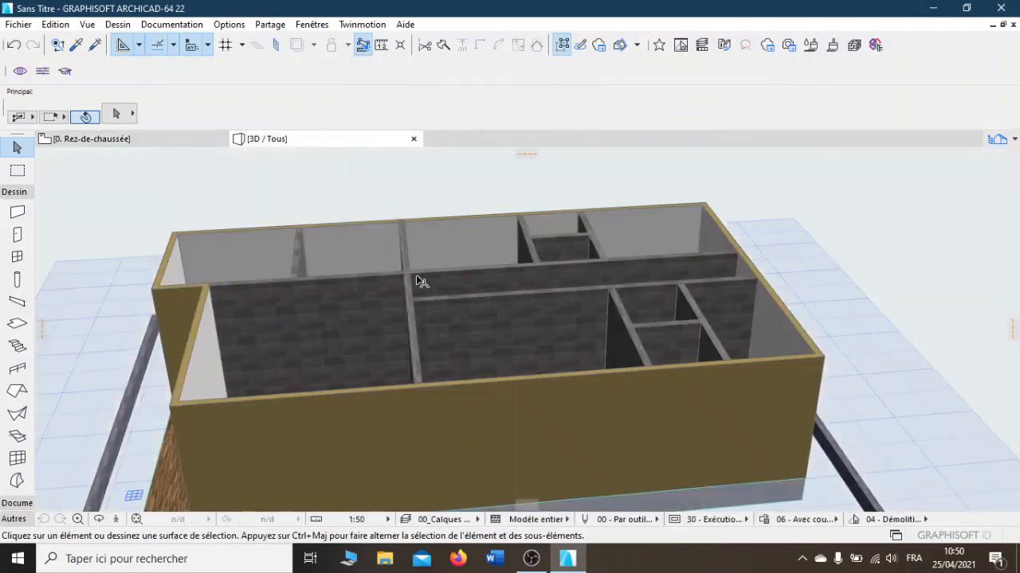
scroll(421, 281, "down", 4)
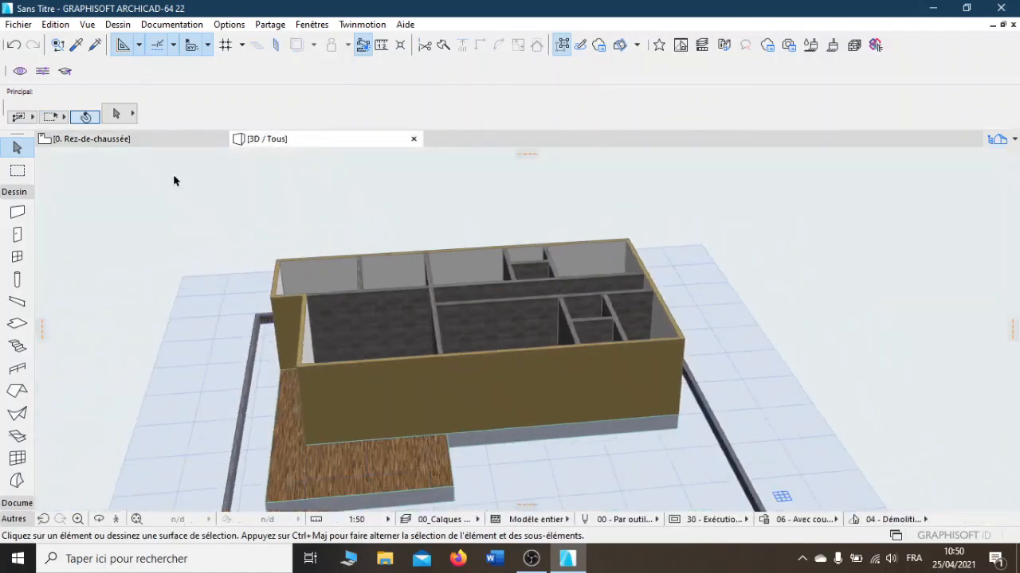
Step: Select all the interior partition walls of the house together in the ground-floor plan
left_click(133, 137)
scroll(268, 266, "down", 5)
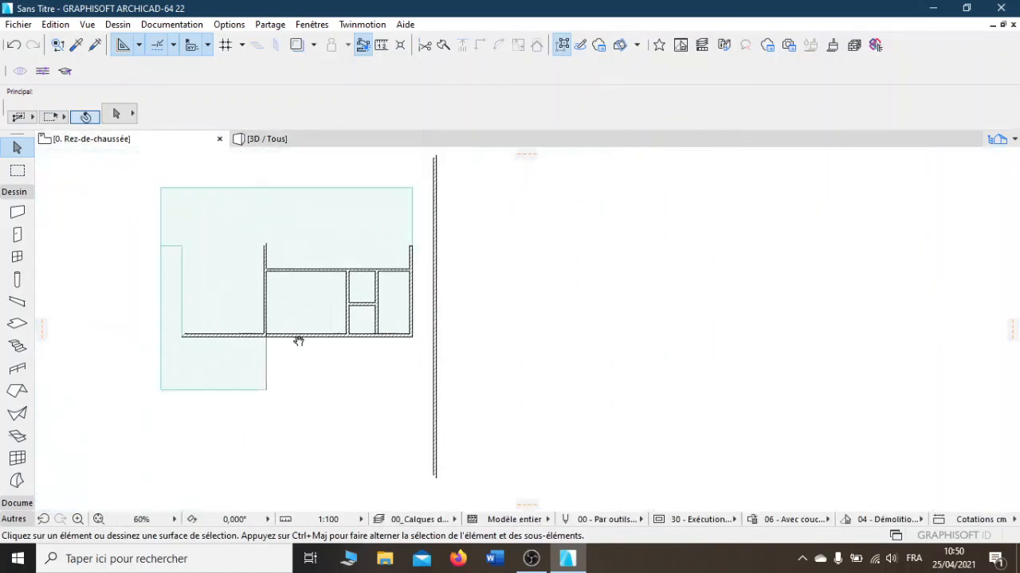
left_click(255, 328)
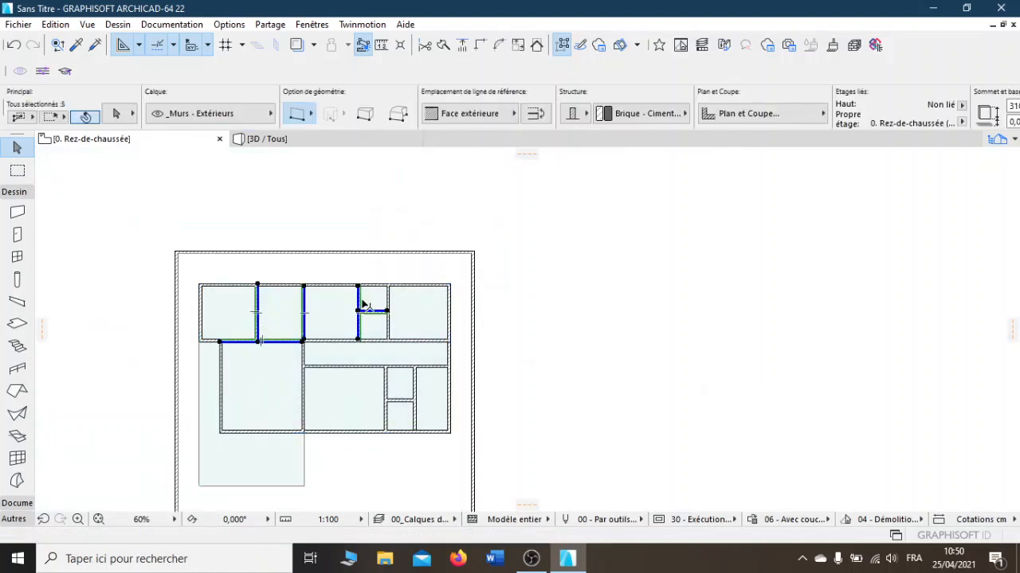
scroll(387, 327, "up", 4)
left_click(393, 330, "shift")
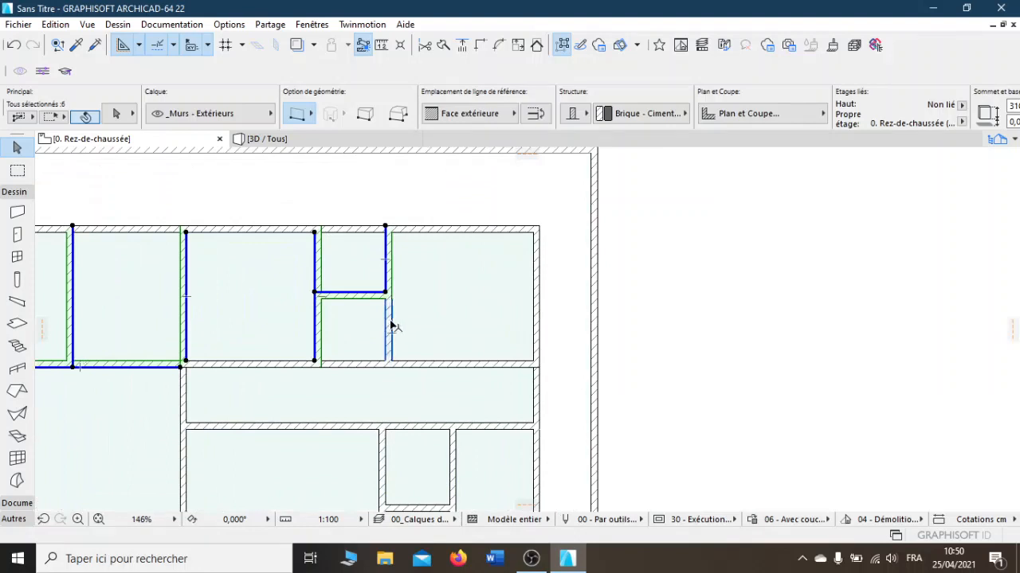
left_click(427, 362, "shift")
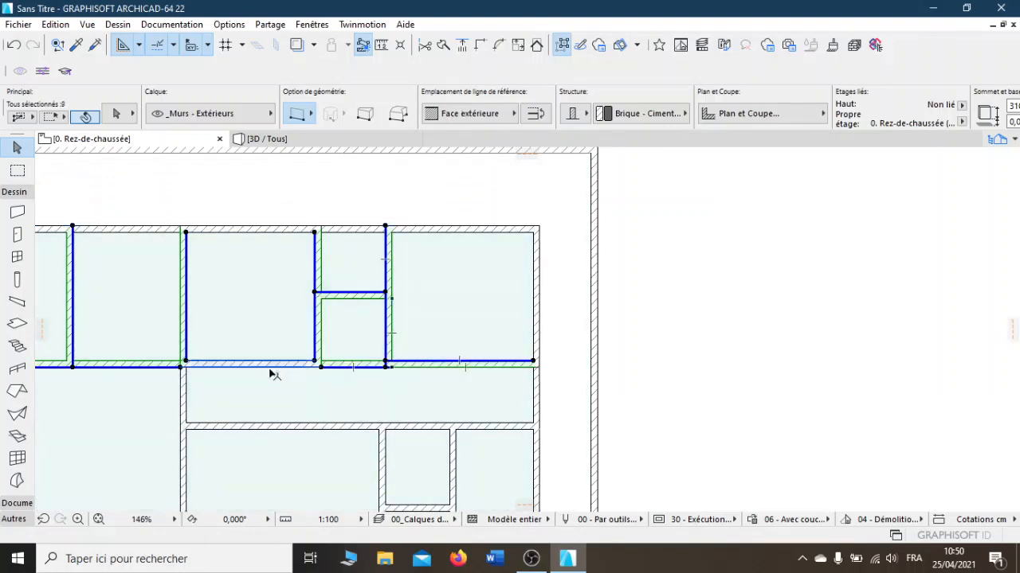
left_click(184, 407, "shift")
left_click(239, 425, "shift")
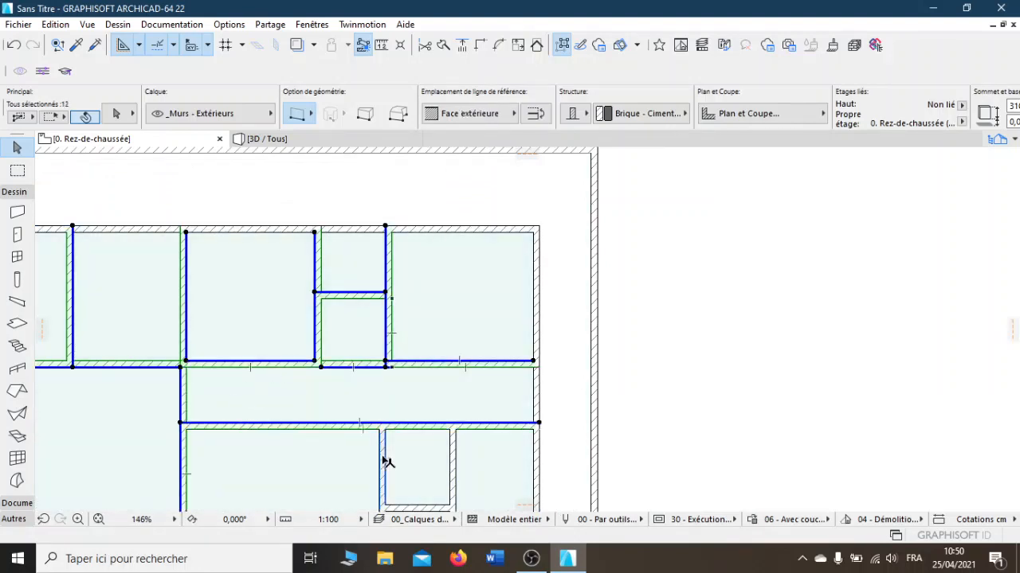
left_click(380, 462, "shift")
left_click(456, 467, "shift")
scroll(368, 455, "down", 1)
middle_click_drag(370, 450, 494, 248)
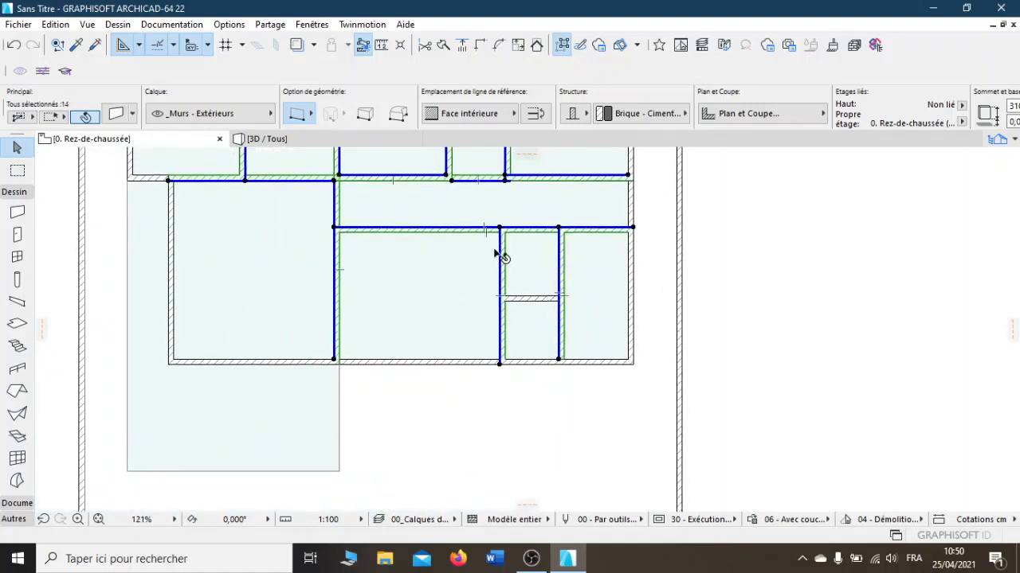
middle_click_drag(519, 290, 494, 424)
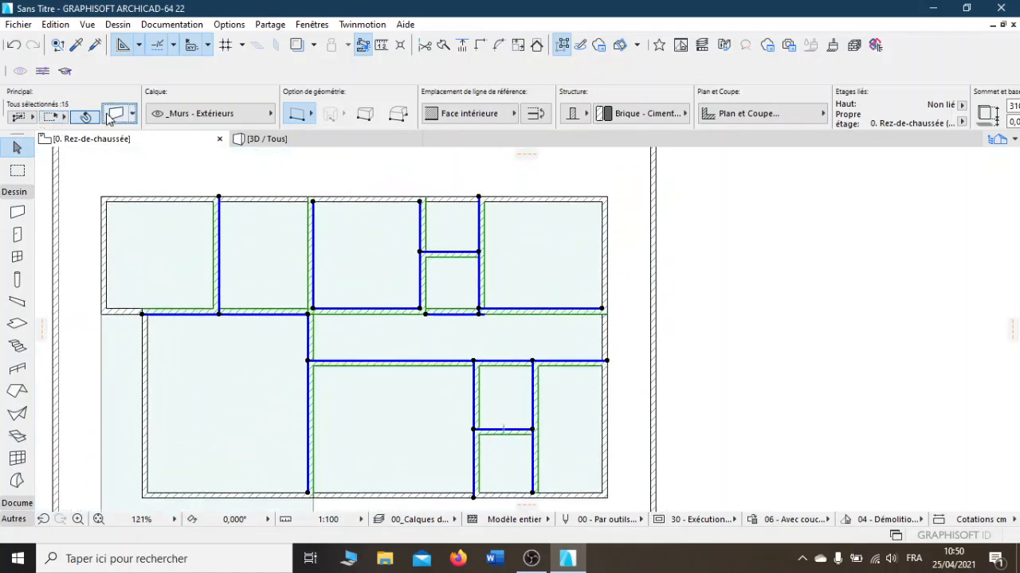
Step: Override all three surfaces of the selected partitions, link them together, and set the finish to Enduit - Chaux
left_click(111, 115)
left_click(360, 165)
left_click(360, 186)
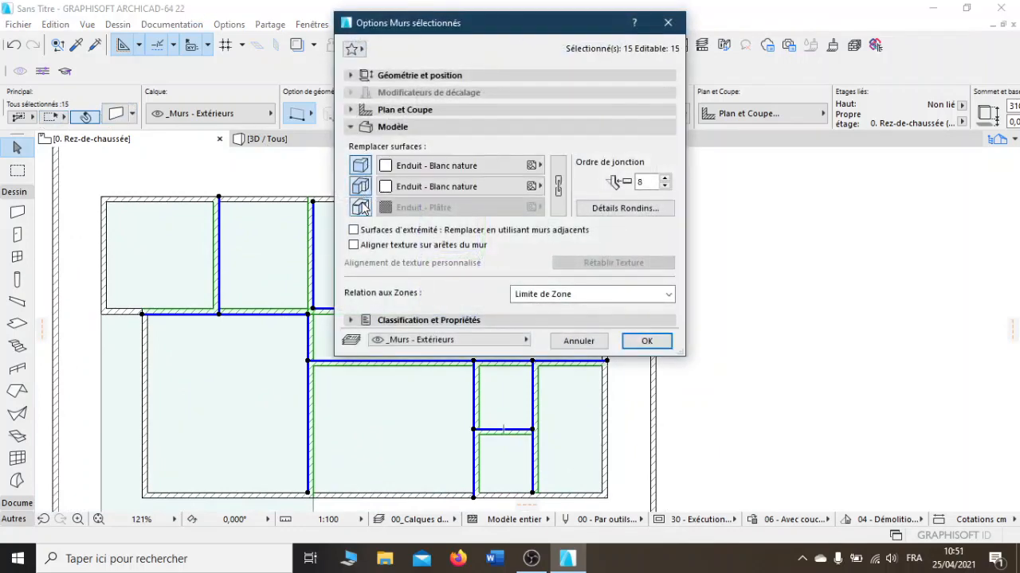
left_click(360, 207)
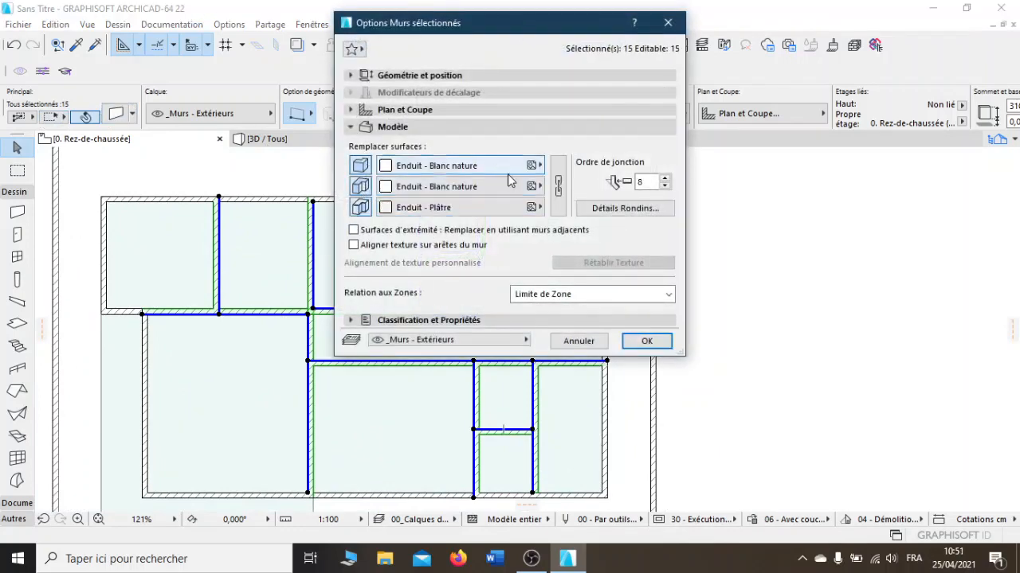
left_click(558, 186)
left_click(462, 165)
left_click(780, 307)
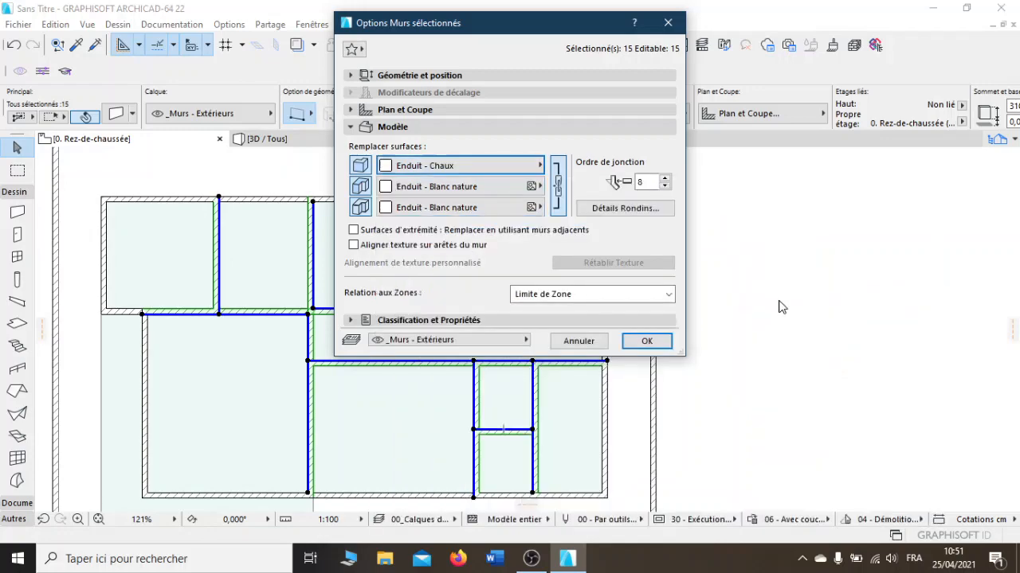